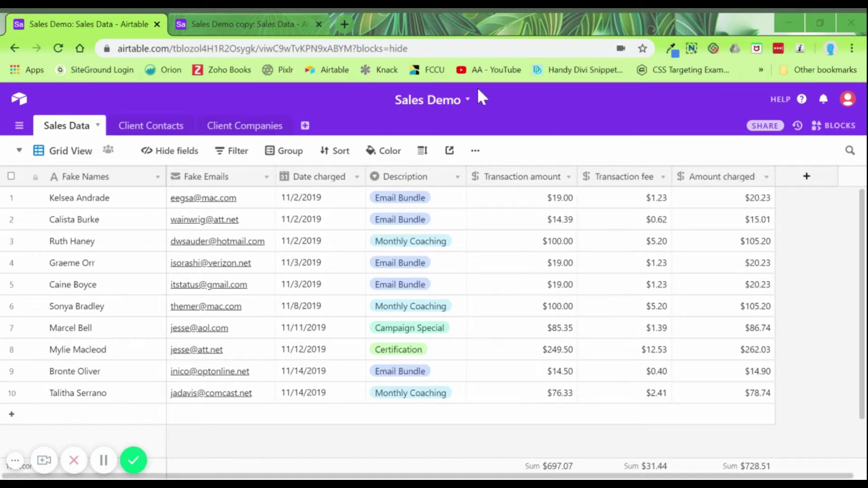
# - Look through the Client Contacts and Client Companies tables and return to the Sales Data table
pyautogui.click(140, 129)
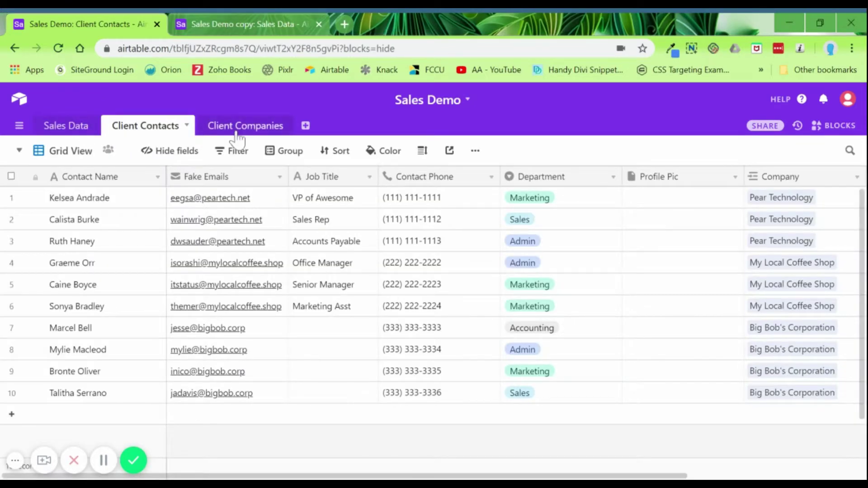
pyautogui.click(236, 129)
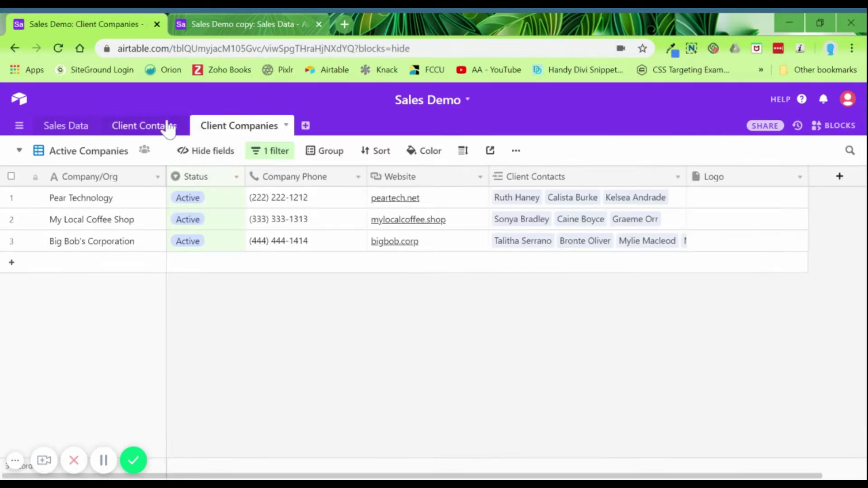
pyautogui.click(153, 131)
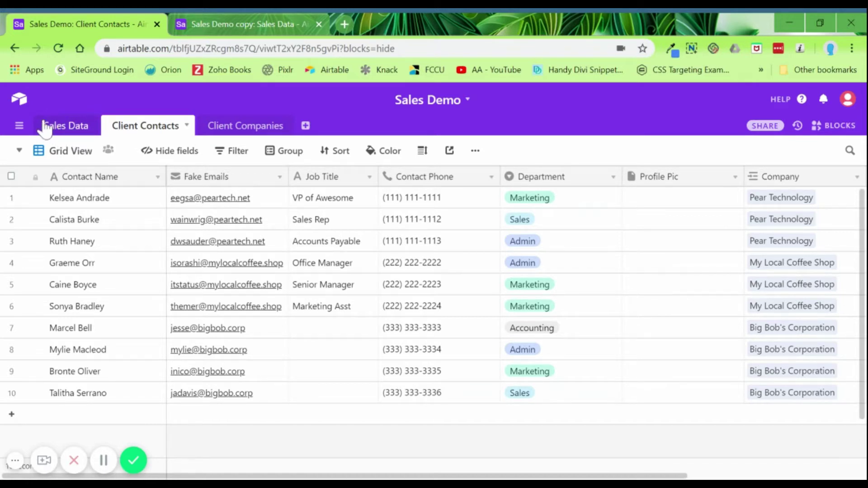
pyautogui.click(64, 127)
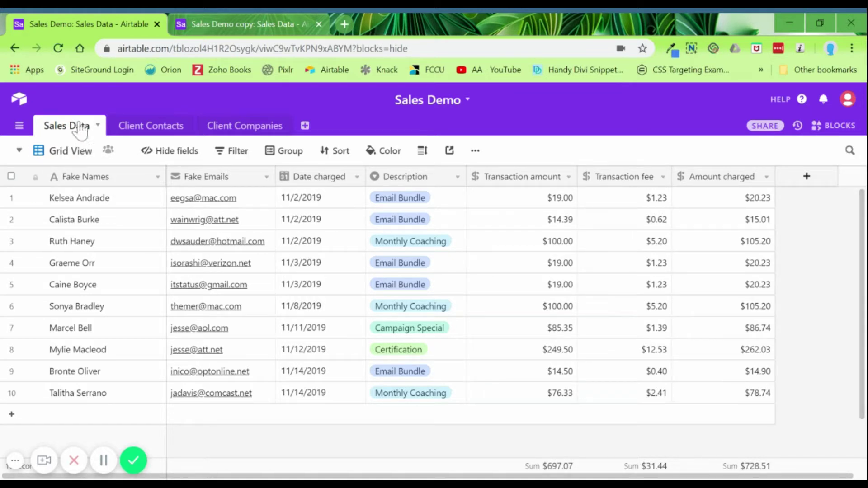
# - Create an empty table named Sales Staff and place it before the Sales Data table
pyautogui.click(305, 126)
pyautogui.click(349, 155)
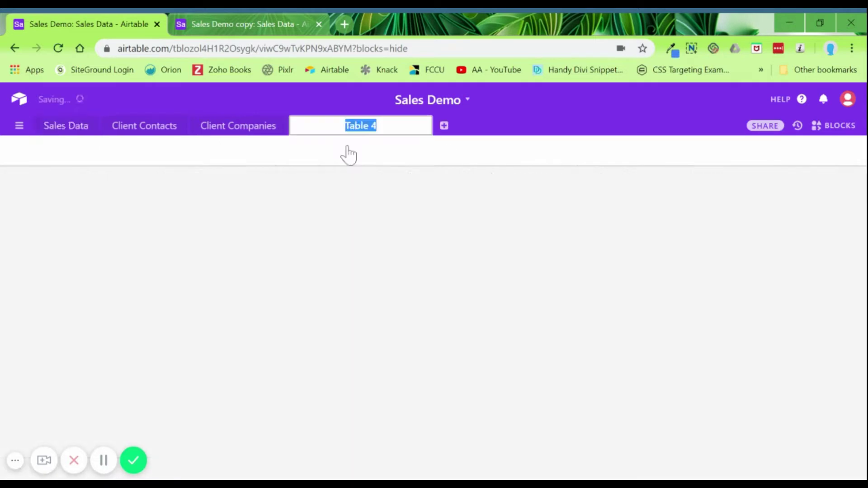
pyautogui.write('S')
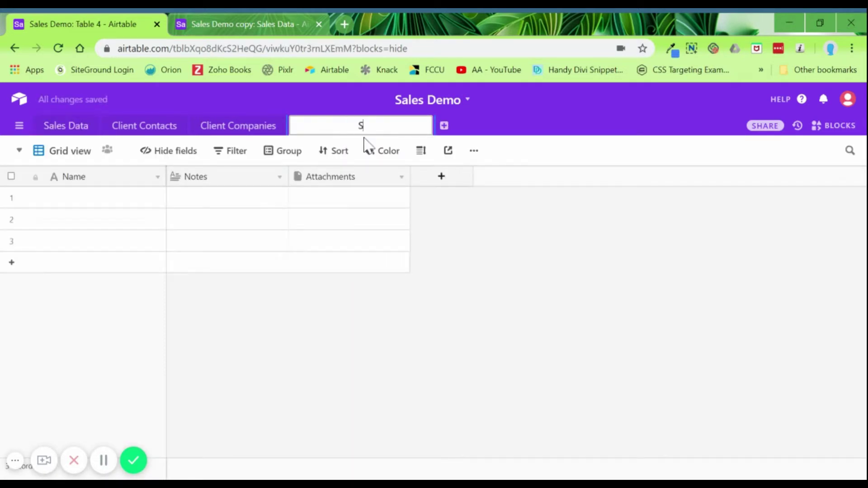
pyautogui.write('ales Staff')
pyautogui.click(549, 281)
pyautogui.moveTo(343, 124); pyautogui.dragTo(63, 125)
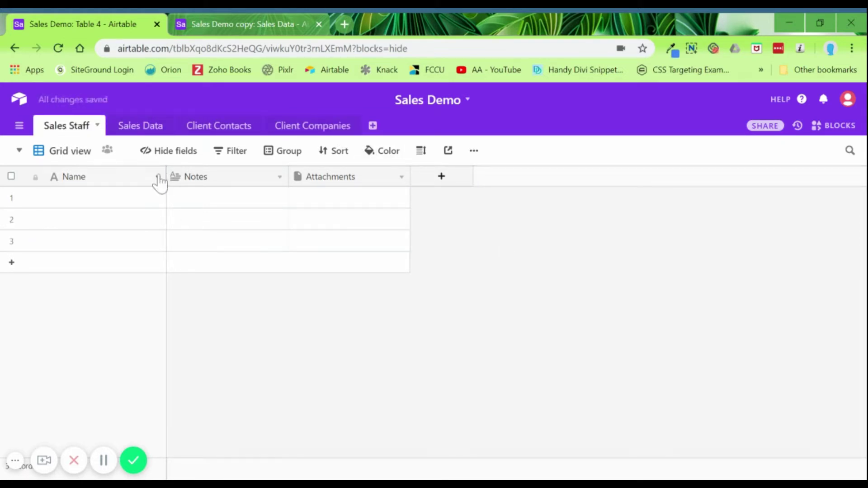
# - Enter the full names of three sales staff members in the Name field of the first three records
pyautogui.click(131, 207)
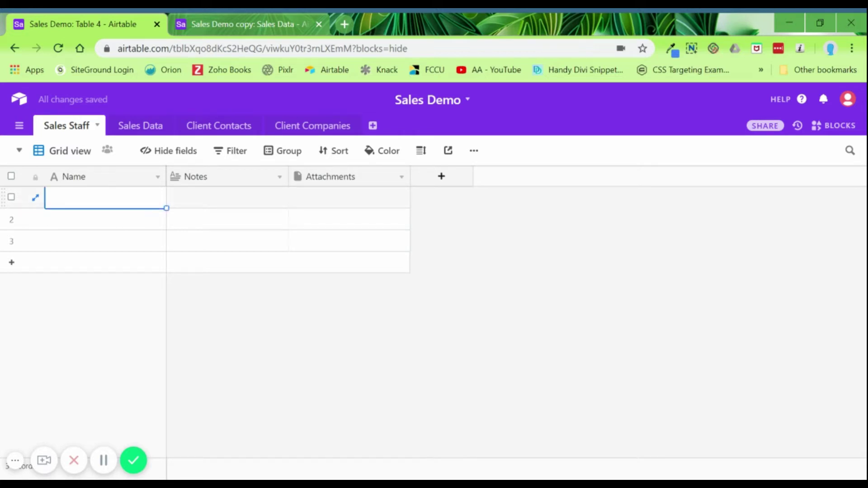
pyautogui.write('T')
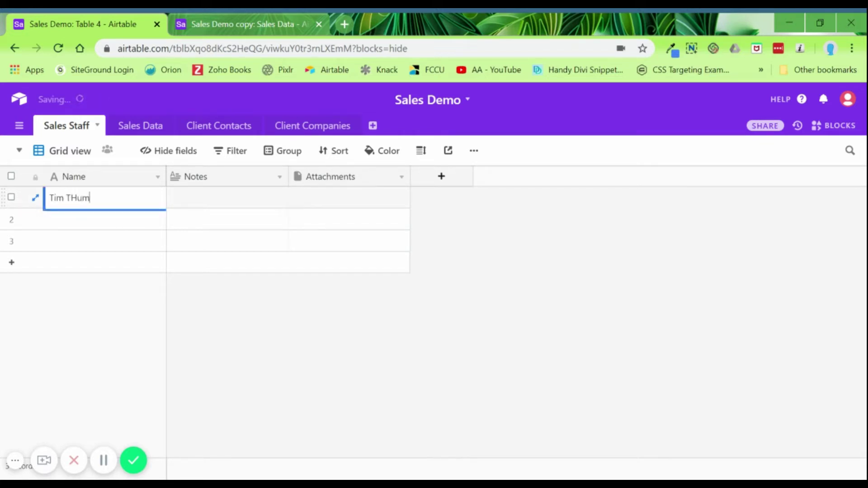
pyautogui.write('im Thumb')
pyautogui.press('Return')
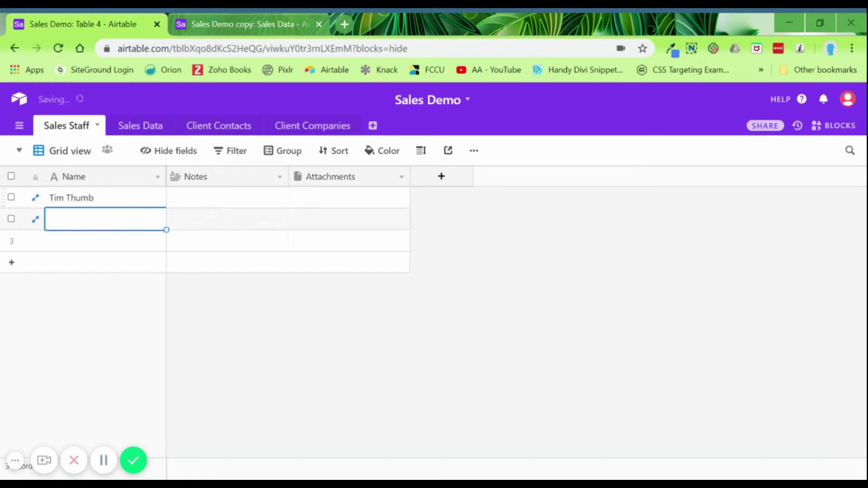
pyautogui.write('Jessie Jay')
pyautogui.press('Return')
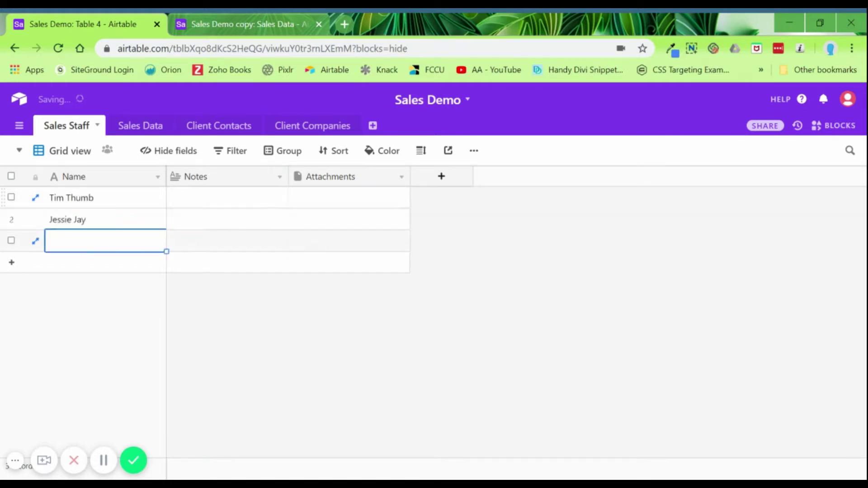
pyautogui.write('Kristy Krump')
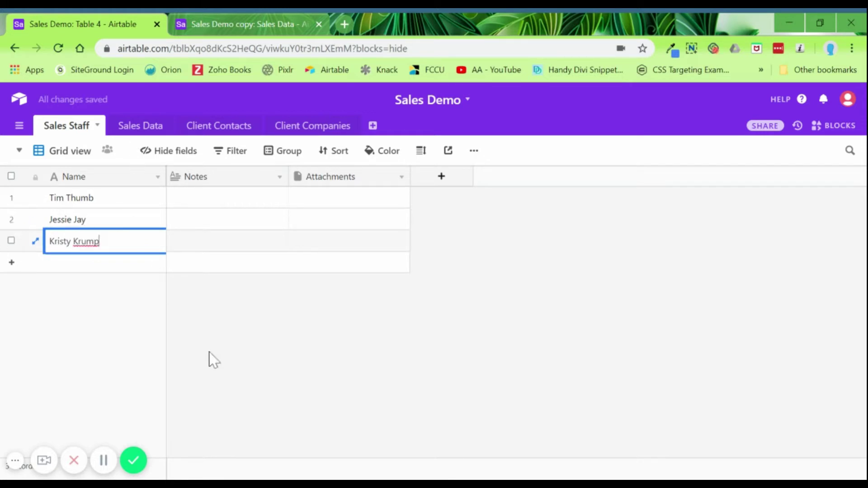
pyautogui.click(221, 356)
# - Rename the Notes field as Hire Date and change its type to Date with the Local format
pyautogui.click(280, 177)
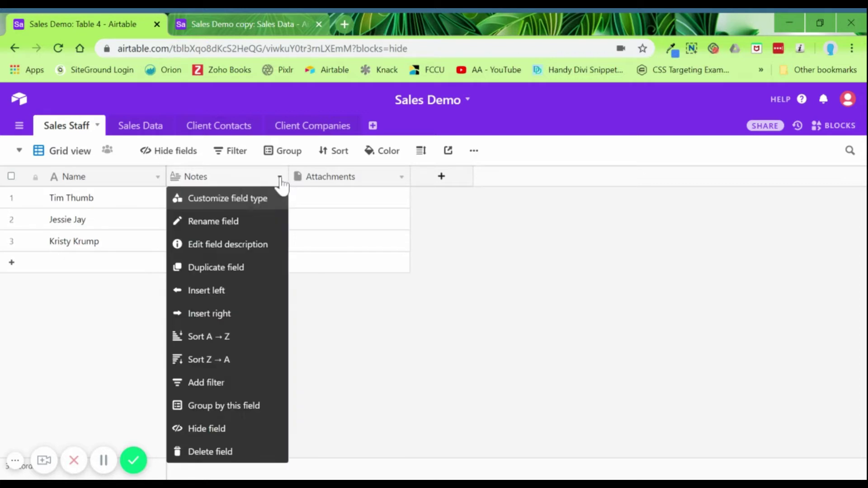
pyautogui.click(265, 198)
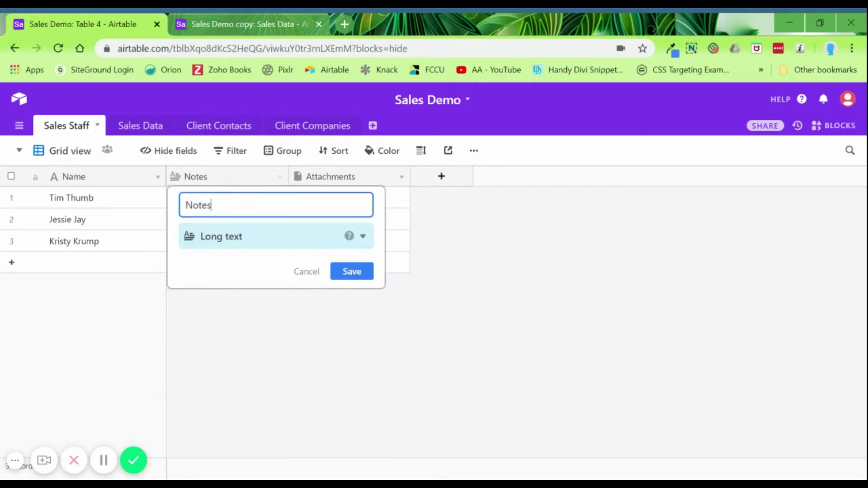
pyautogui.hotkey('ctrl', 'a')
pyautogui.write('Hire Dat')
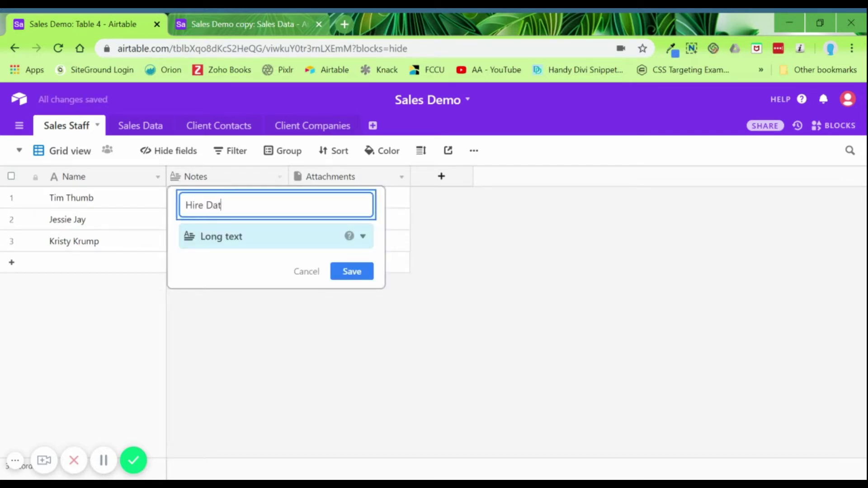
pyautogui.write('e')
pyautogui.press('Tab')
pyautogui.write('d')
pyautogui.click(274, 270)
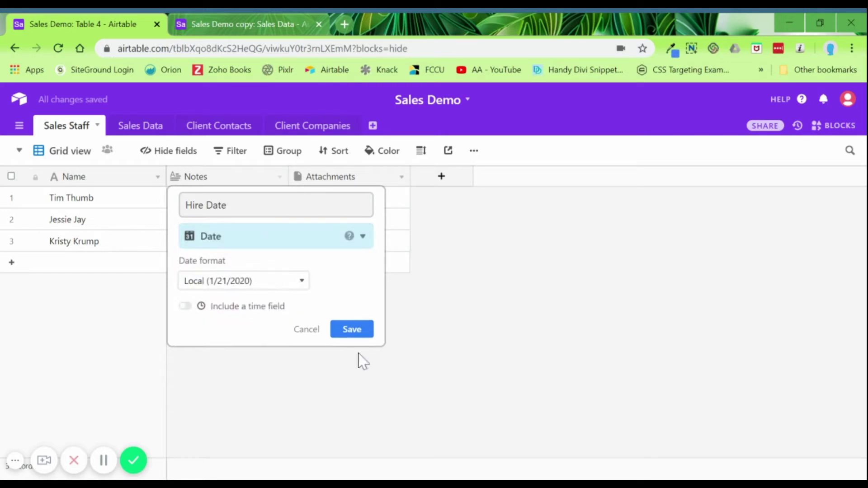
pyautogui.click(355, 331)
# - Set the hire dates of the three staff records to 11/1/2019, 12/1/2019 and 1/1/2020 in row order
pyautogui.click(207, 201)
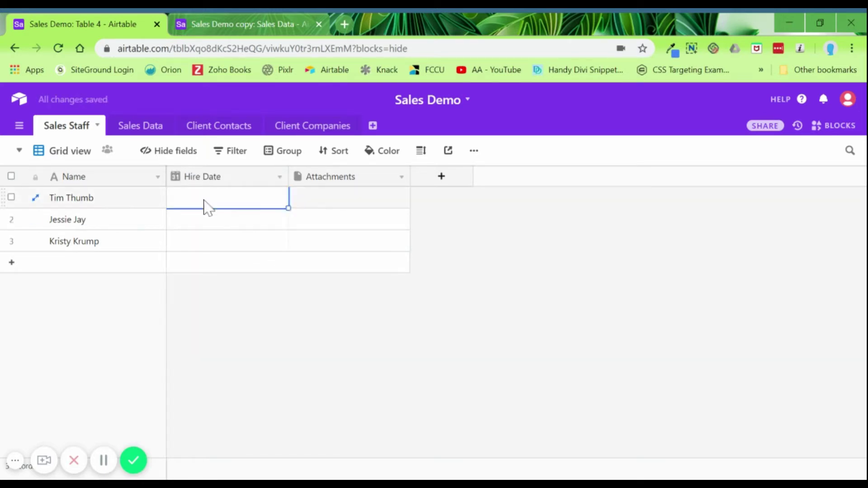
pyautogui.click(207, 202)
pyautogui.click(177, 220)
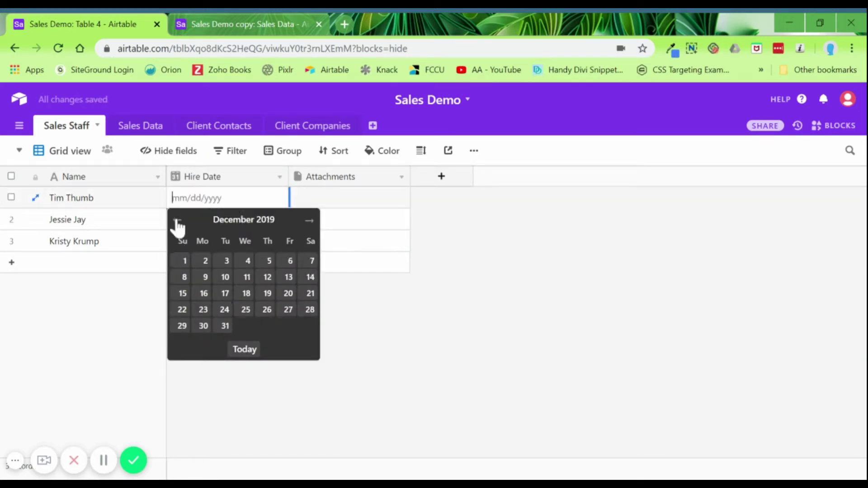
pyautogui.click(177, 221)
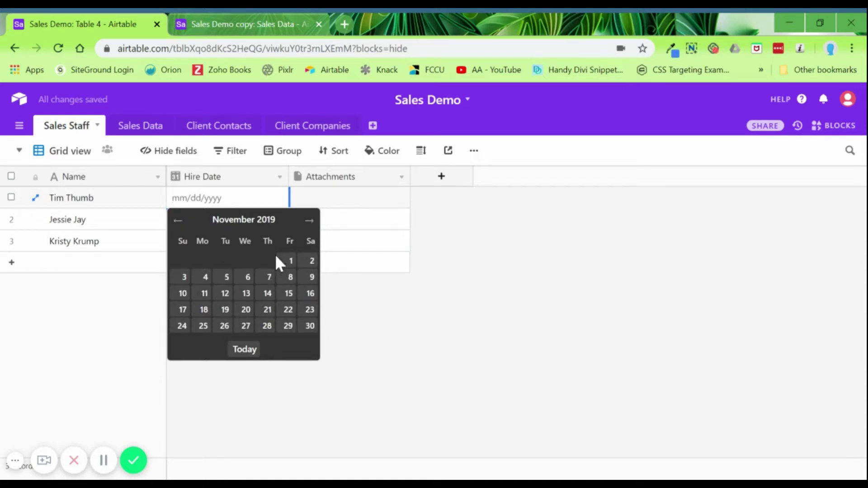
pyautogui.click(289, 264)
pyautogui.click(225, 227)
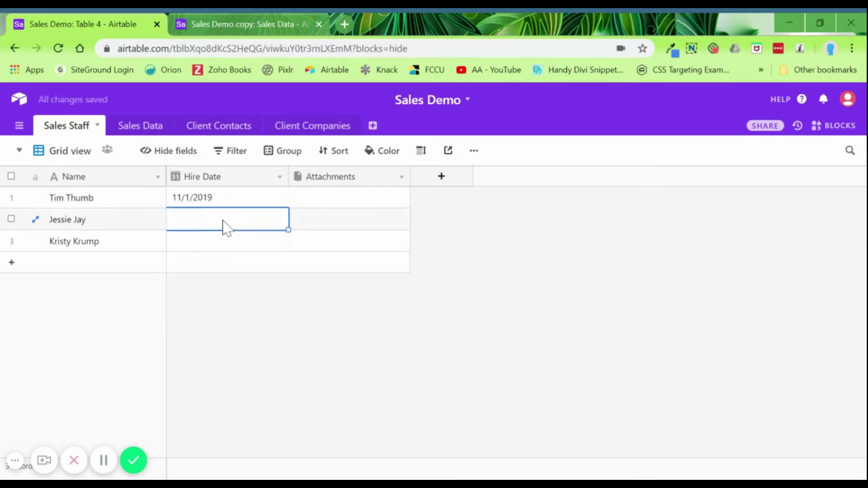
pyautogui.click(226, 227)
pyautogui.click(177, 243)
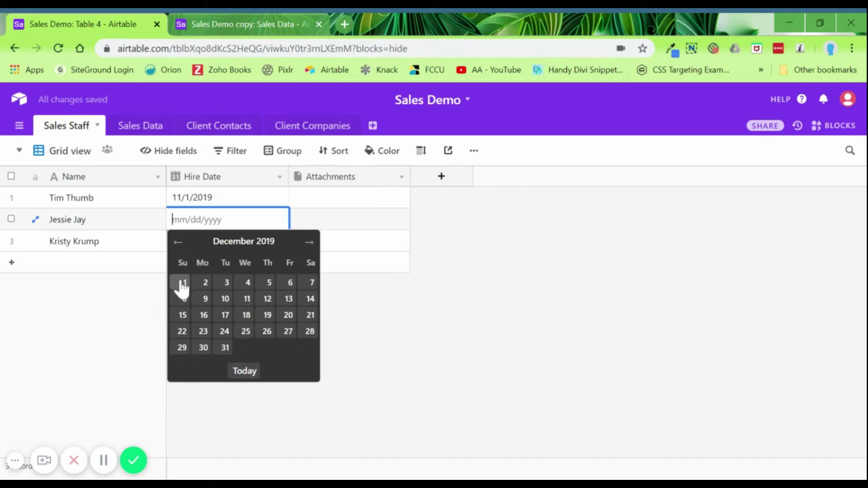
pyautogui.click(182, 283)
pyautogui.click(186, 248)
pyautogui.click(186, 248)
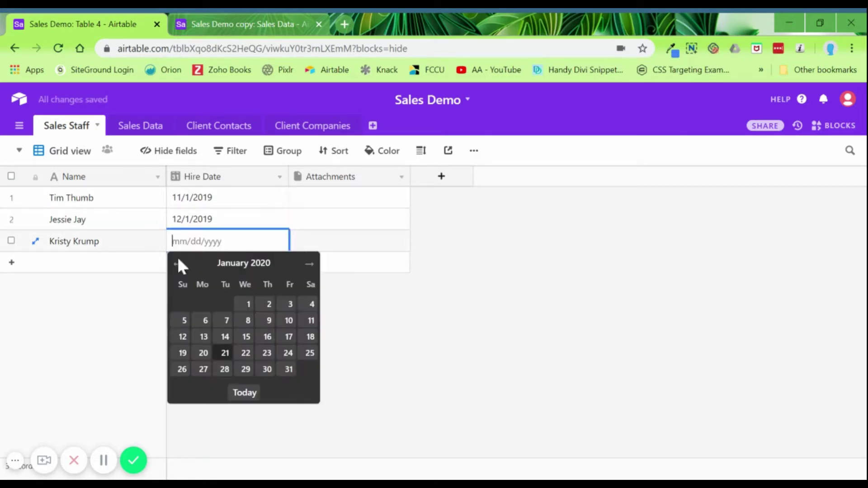
pyautogui.click(245, 304)
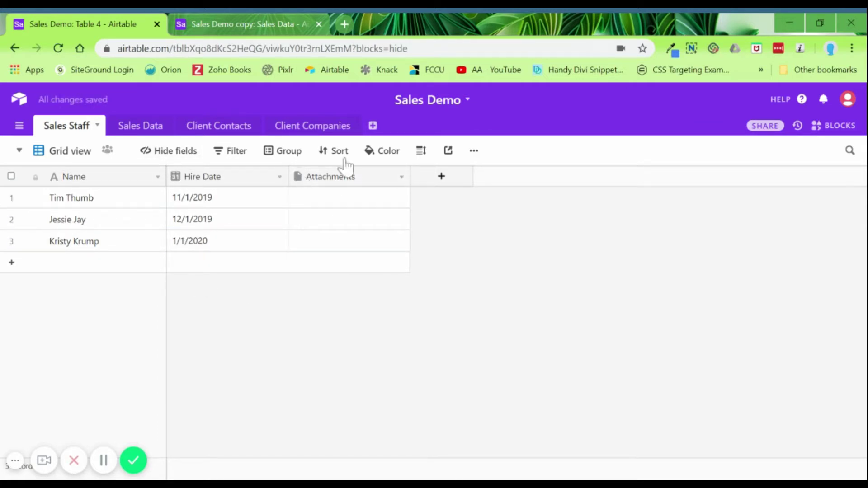
# - Rename the Attachments field as Email with the Email field type, and narrow the Name column slightly
pyautogui.click(401, 178)
pyautogui.click(393, 197)
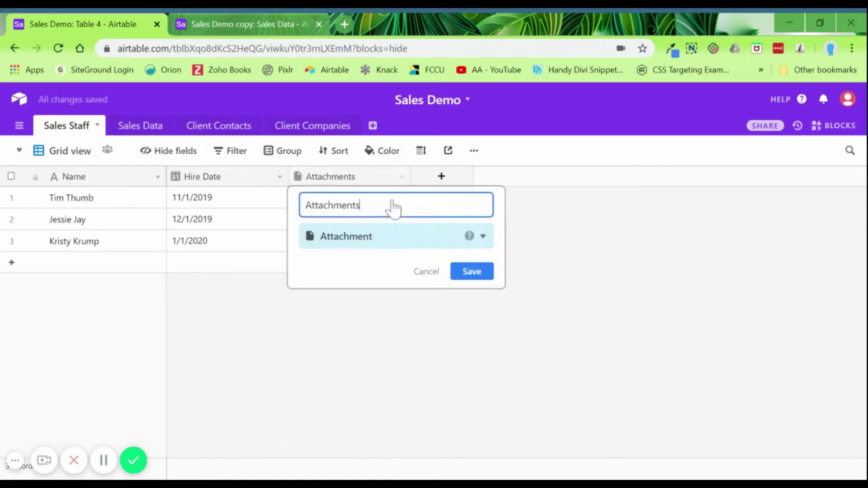
pyautogui.write('Email')
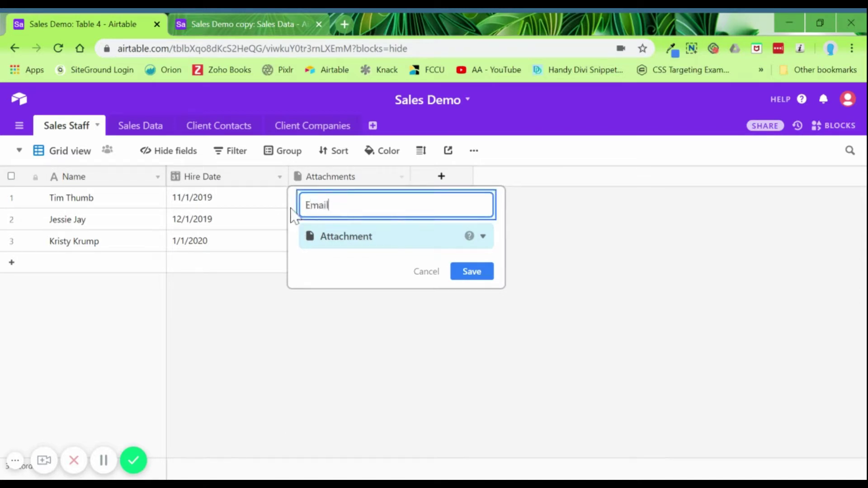
pyautogui.press('Tab')
pyautogui.write('em')
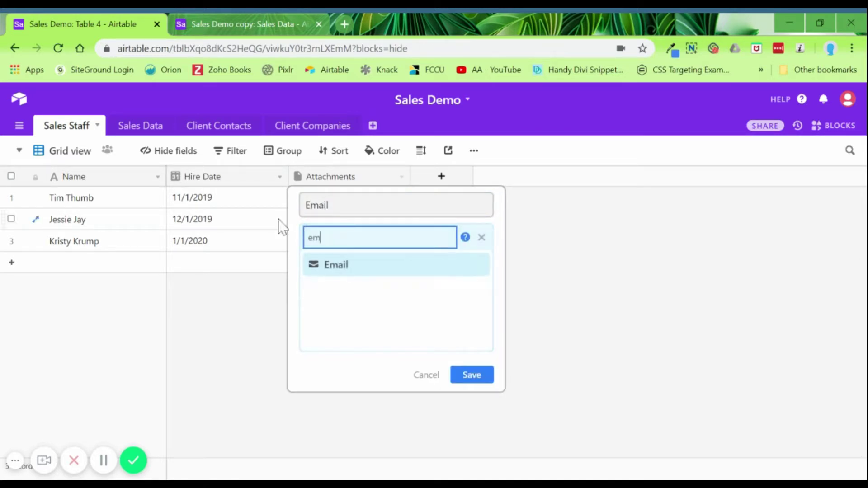
pyautogui.click(416, 265)
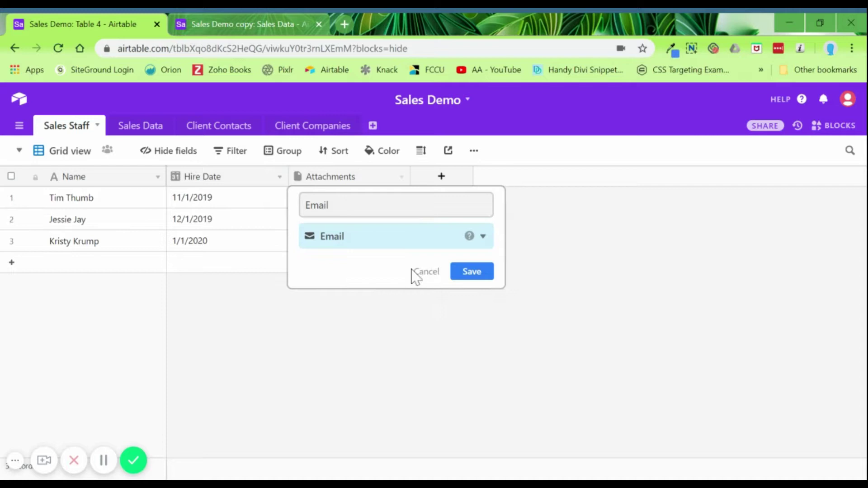
pyautogui.click(477, 274)
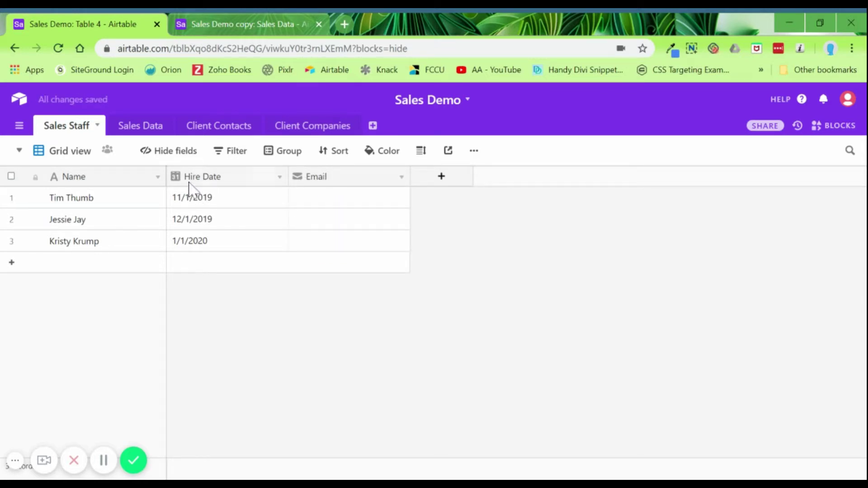
pyautogui.moveTo(161, 182); pyautogui.dragTo(141, 181)
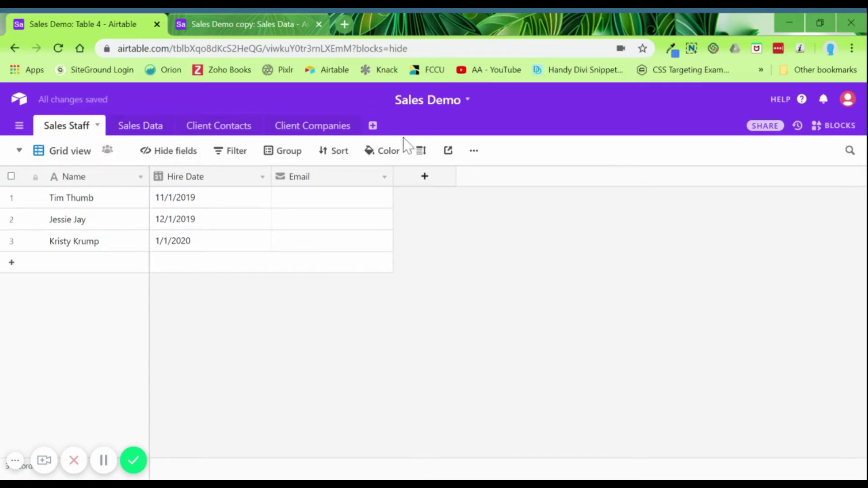
# - Create an empty table named Products and place it between Sales Staff and Sales Data
pyautogui.click(373, 125)
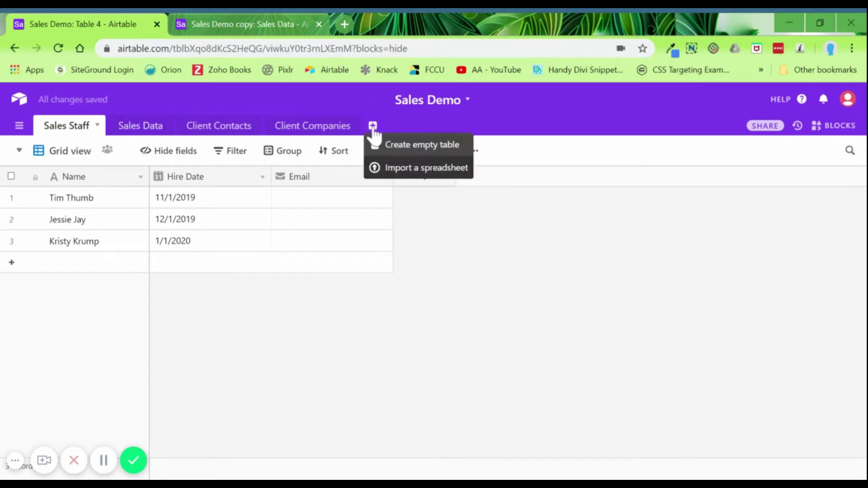
pyautogui.click(401, 148)
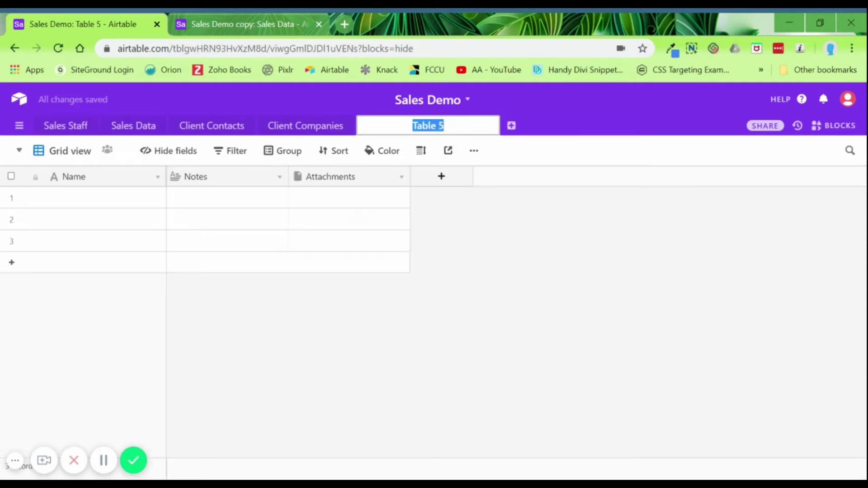
pyautogui.write('P')
pyautogui.press('BackSpace')
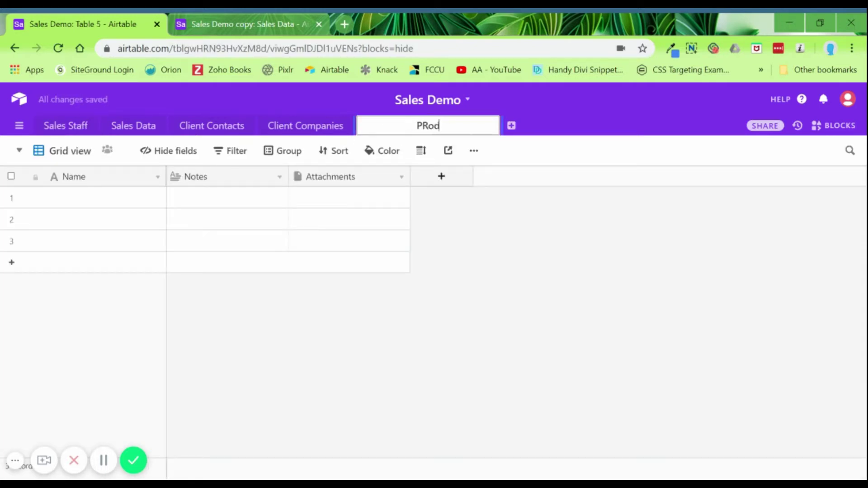
pyautogui.write('s')
pyautogui.click(554, 271)
pyautogui.moveTo(387, 131); pyautogui.dragTo(106, 139)
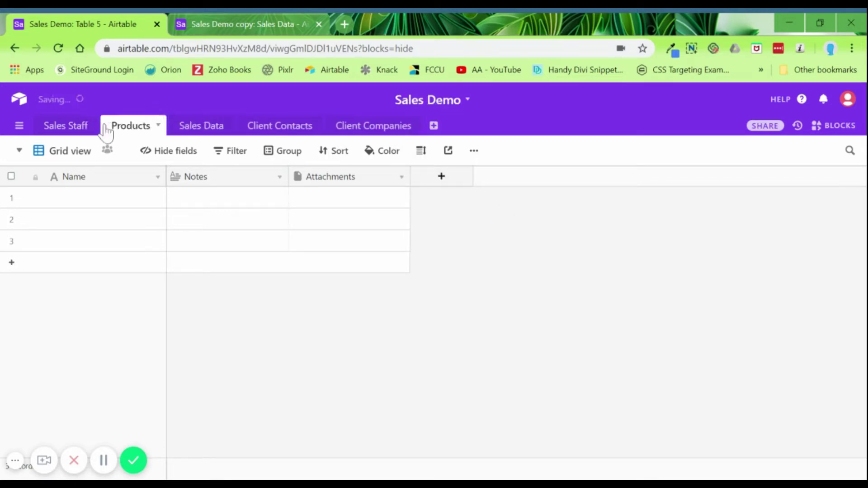
# - Copy the Description values of Sales Data rows 5 to 8 into the Products table's Name field, expanding the table to fit
pyautogui.click(211, 131)
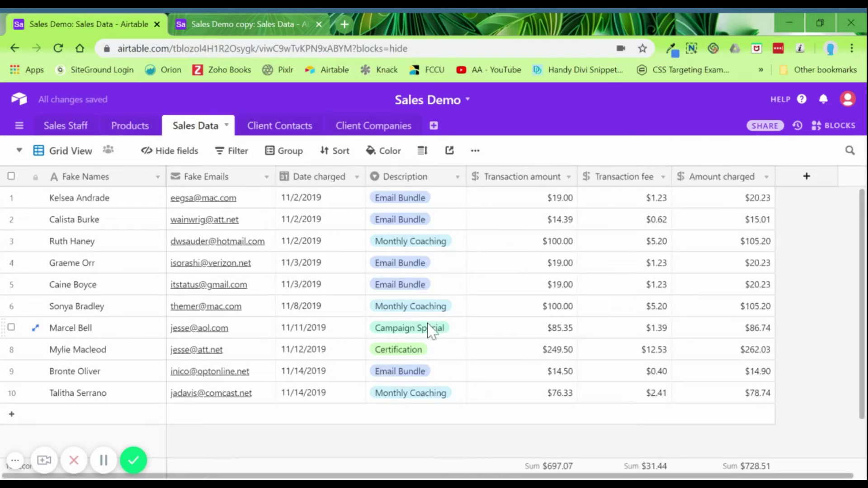
pyautogui.moveTo(439, 288); pyautogui.dragTo(448, 348)
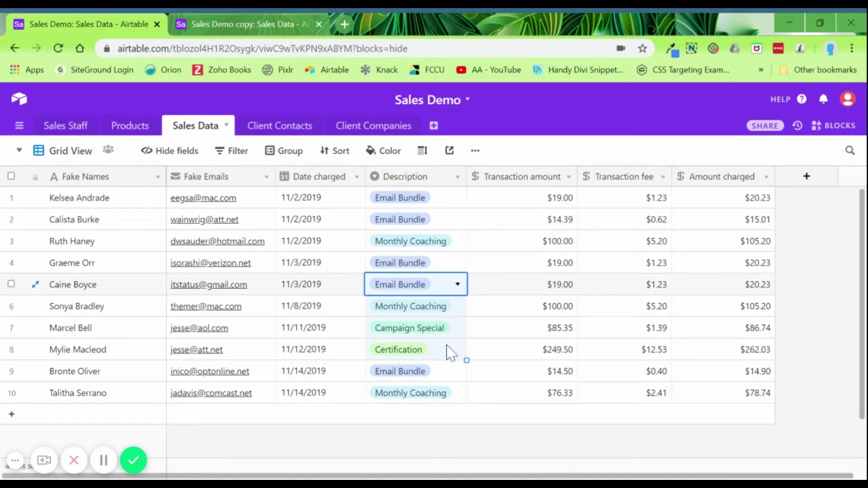
pyautogui.hotkey('ctrl', 'c')
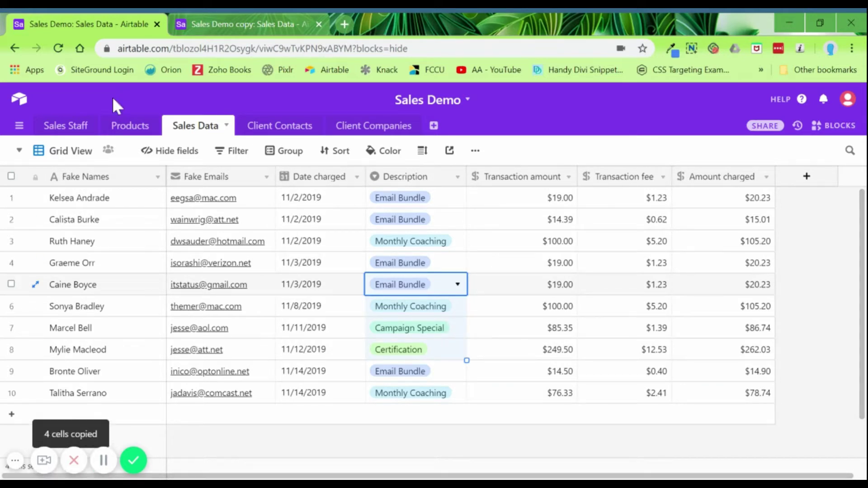
pyautogui.click(117, 129)
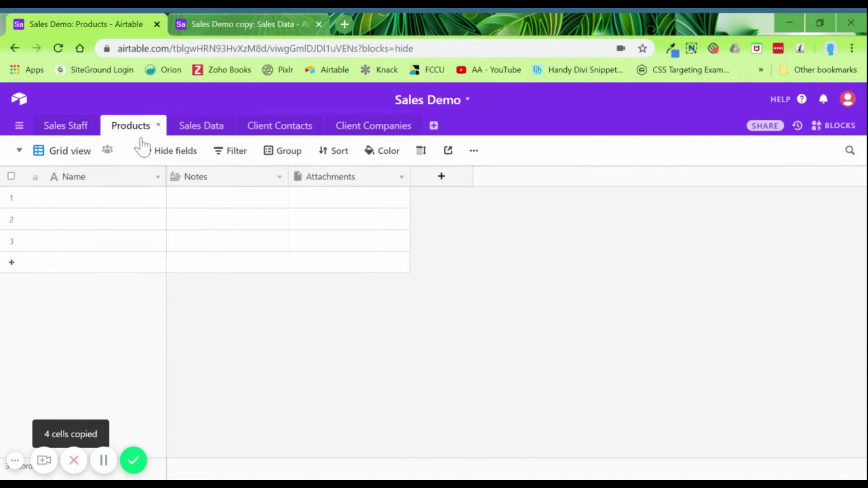
pyautogui.click(131, 198)
pyautogui.hotkey('ctrl', 'v')
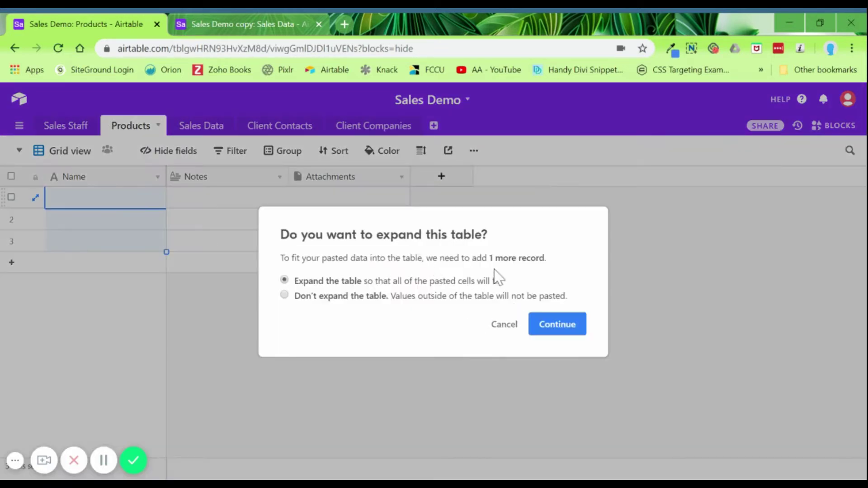
pyautogui.click(566, 326)
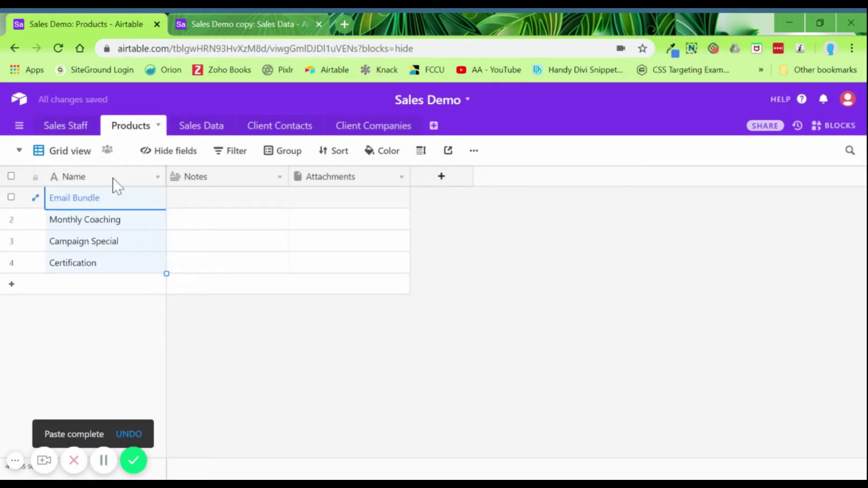
# - Rename the Products table's primary field as Product Name, keeping it as single line text
pyautogui.click(157, 176)
pyautogui.click(149, 220)
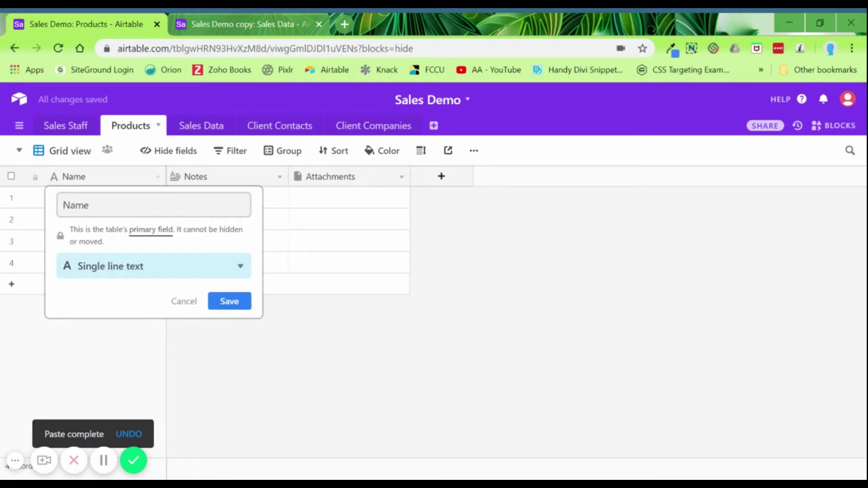
pyautogui.click(91, 206)
pyautogui.write('P')
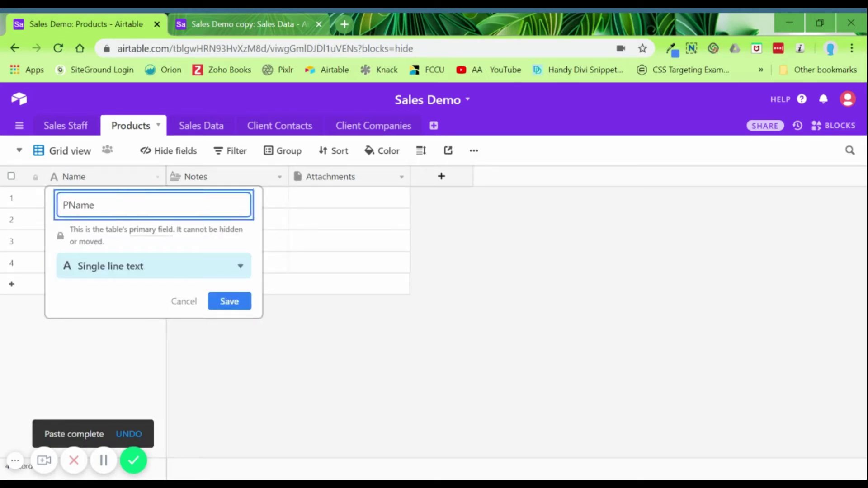
pyautogui.write('roduct')
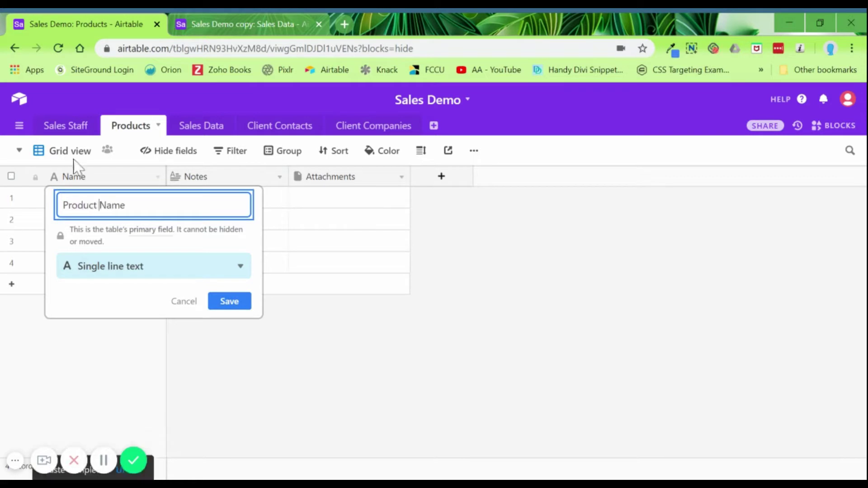
pyautogui.click(229, 303)
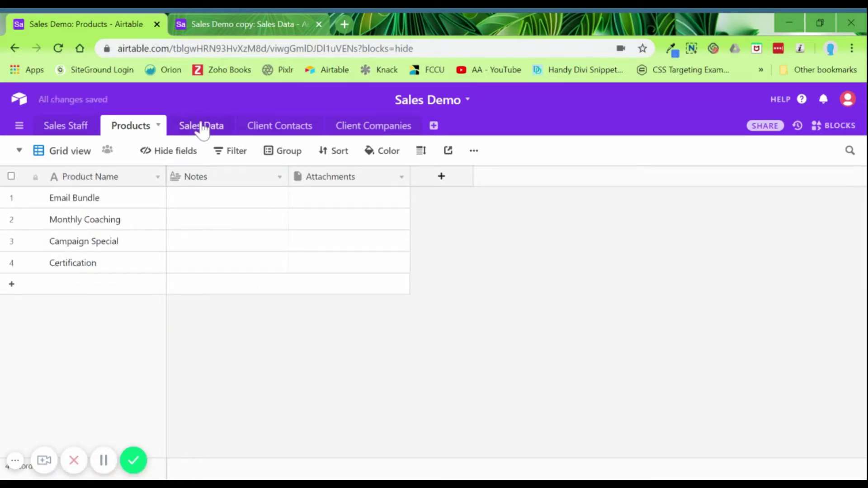
# - Copy the Transaction amount values of rows 5 to 8 in the Sales Data table
pyautogui.click(202, 127)
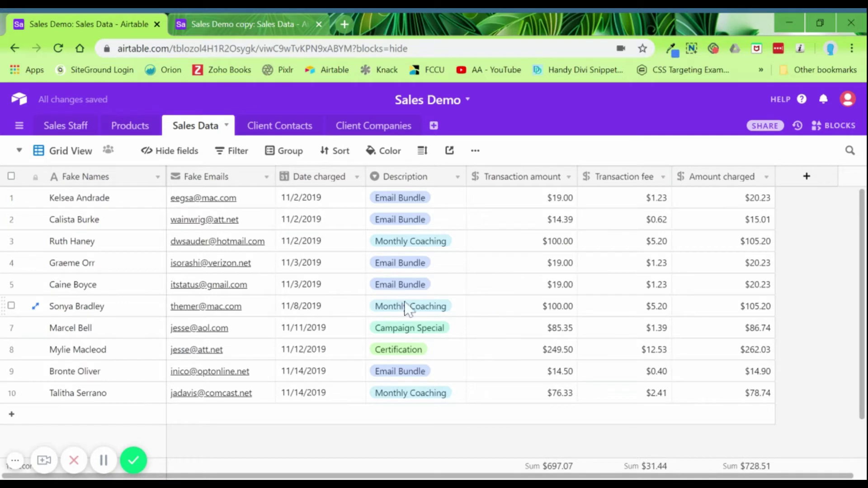
pyautogui.click(505, 287)
pyautogui.moveTo(504, 292); pyautogui.dragTo(515, 359)
pyautogui.hotkey('ctrl', 'c')
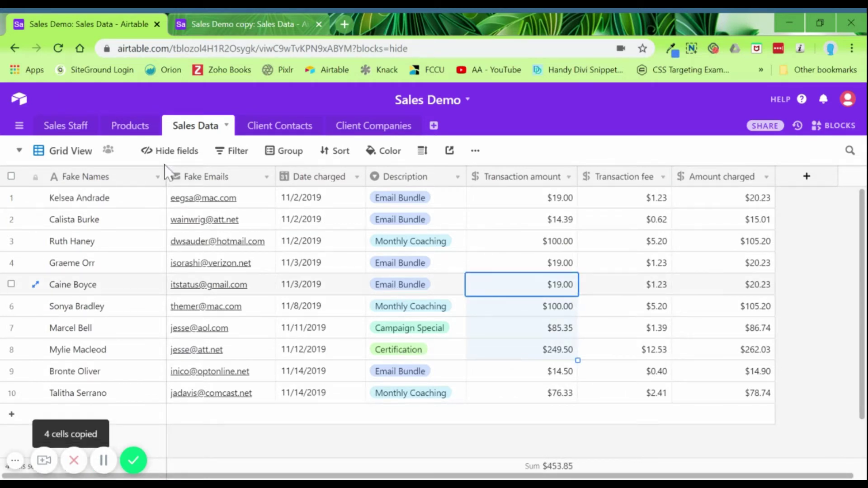
# - In the Products table, rename the Notes field as Price and change its type to Currency with $ symbol and $1.00 precision
pyautogui.click(131, 125)
pyautogui.click(281, 176)
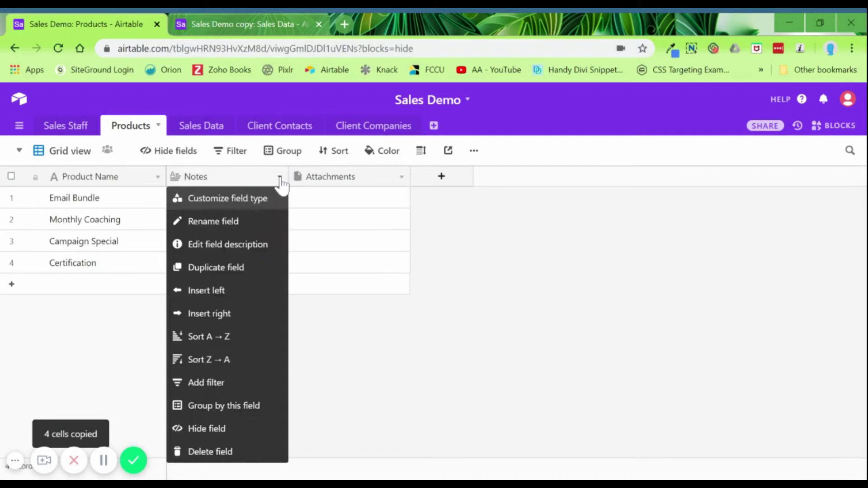
pyautogui.click(264, 209)
pyautogui.moveTo(215, 205); pyautogui.dragTo(185, 205)
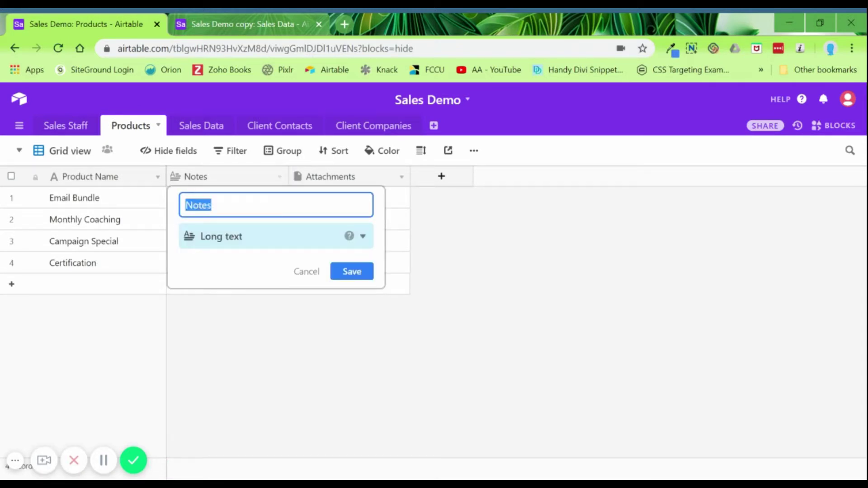
pyautogui.write('PR')
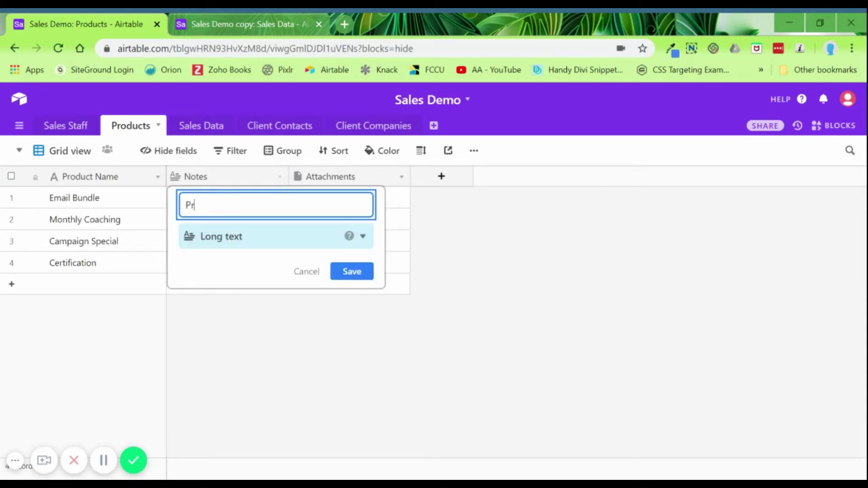
pyautogui.press('Tab')
pyautogui.write('cu')
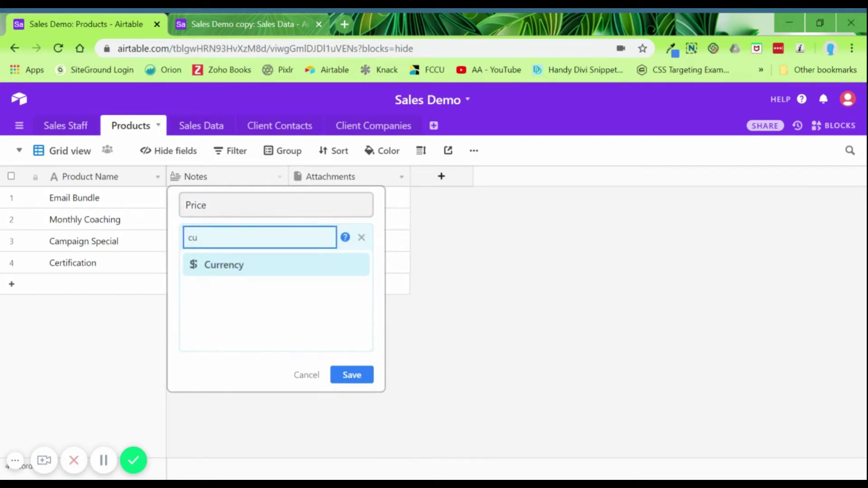
pyautogui.click(219, 269)
pyautogui.click(348, 420)
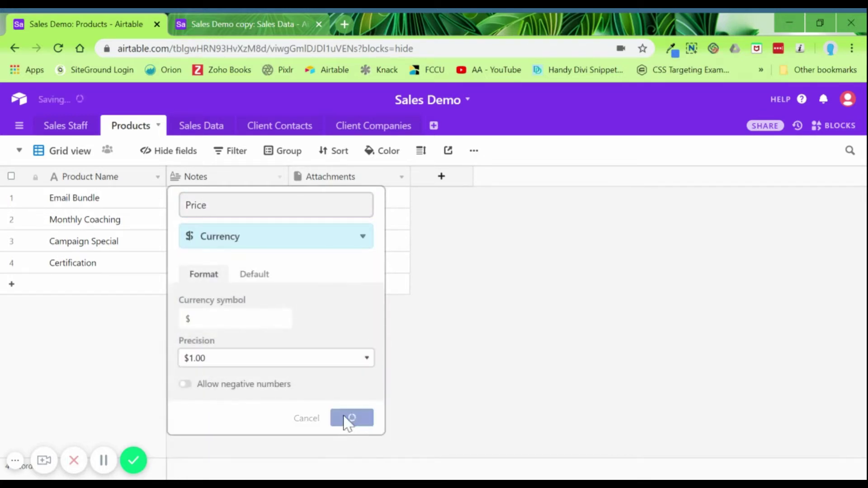
# - Paste the copied amounts into the Price field from the Email Bundle record down, and narrow the Price column
pyautogui.click(206, 205)
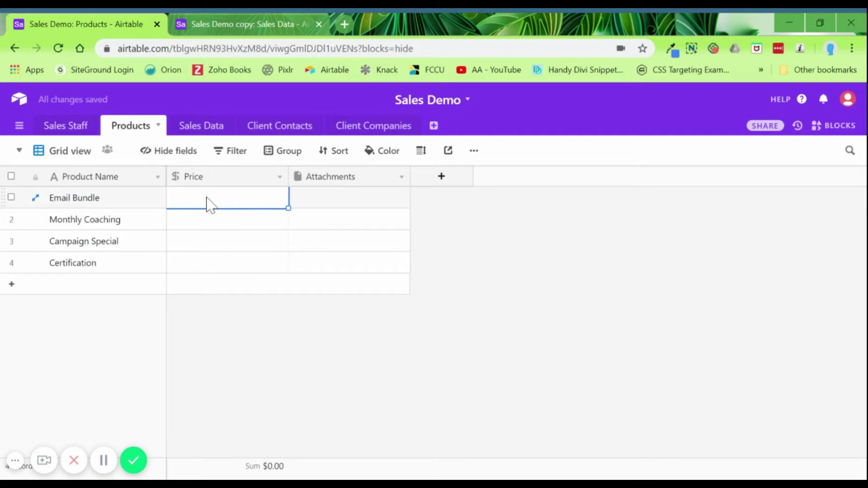
pyautogui.hotkey('ctrl', 'v')
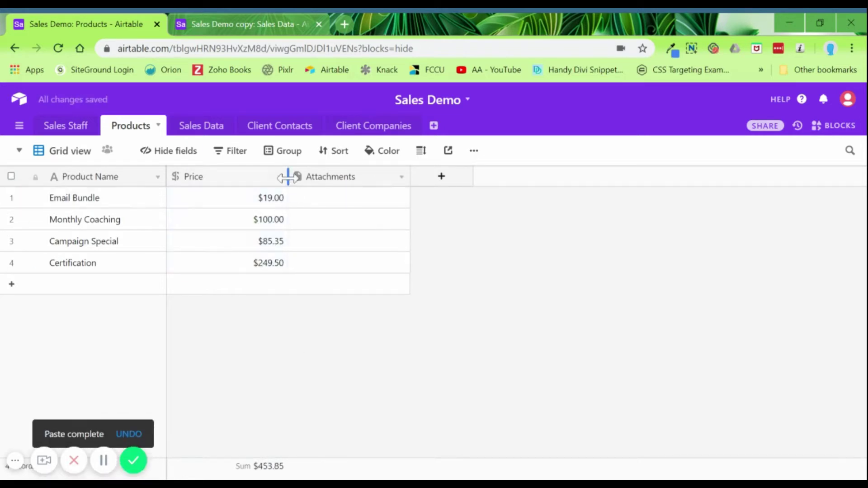
pyautogui.moveTo(288, 177); pyautogui.dragTo(224, 176)
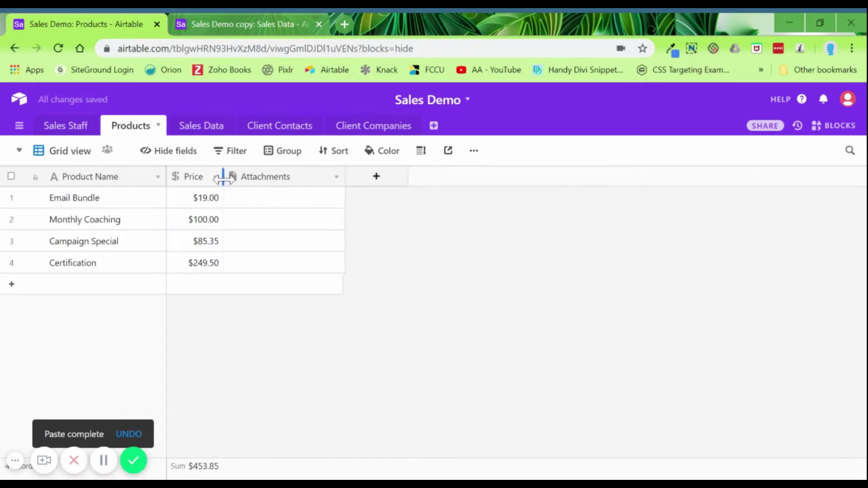
# - Rename the Attachments field as Start Date and change its type to Date with the Local format
pyautogui.click(337, 177)
pyautogui.click(311, 200)
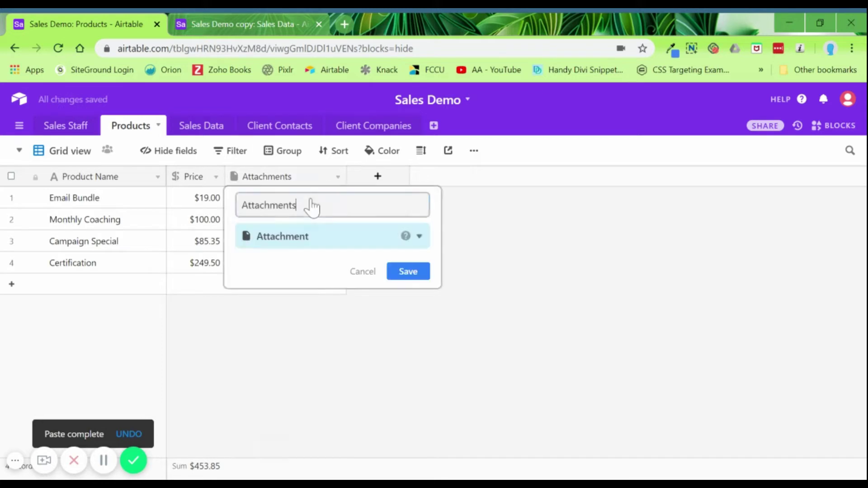
pyautogui.hotkey('shift', 'Left')
pyautogui.hotkey('shift', 'Left')
pyautogui.hotkey('shift', 'Left')
pyautogui.hotkey('shift', 'Left')
pyautogui.hotkey('shift', 'Left')
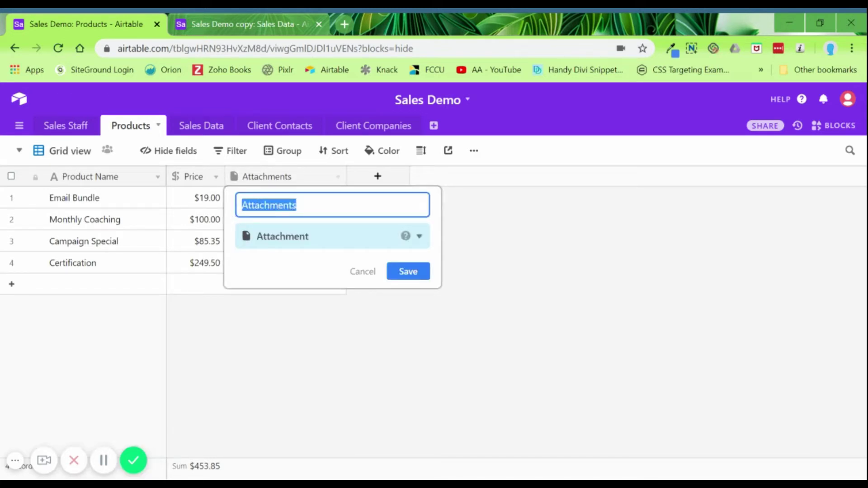
pyautogui.write('Start Date')
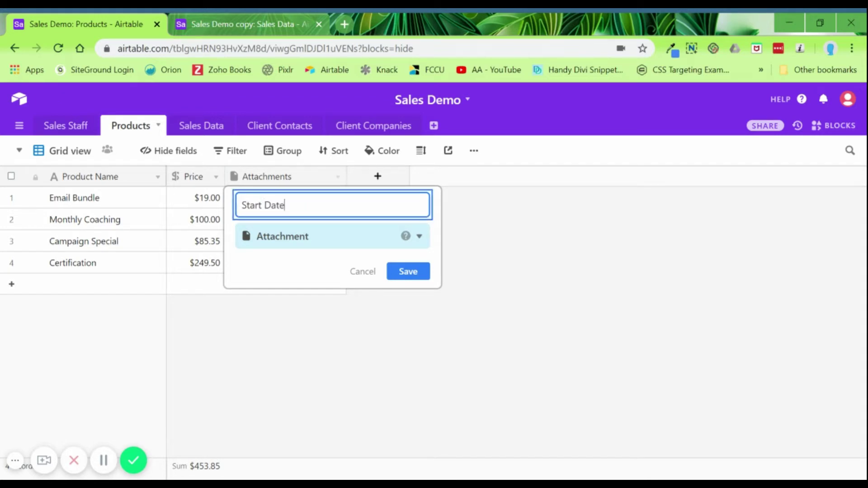
pyautogui.click(302, 246)
pyautogui.write('d')
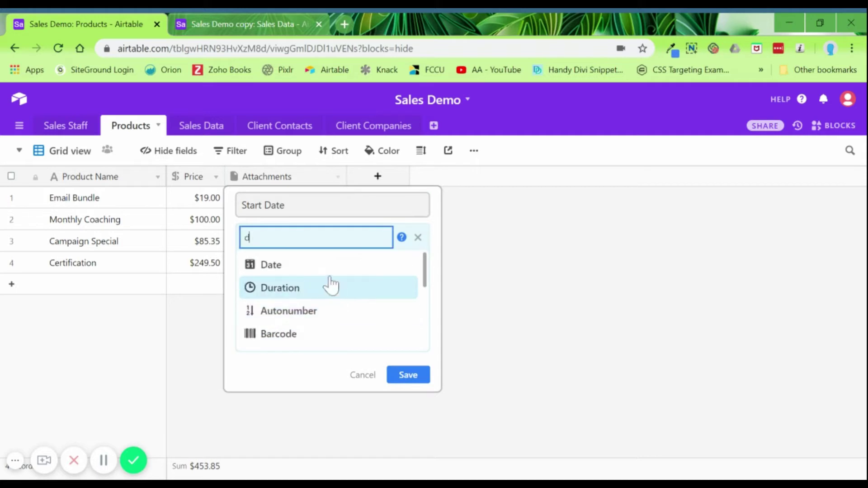
pyautogui.click(327, 267)
pyautogui.click(406, 328)
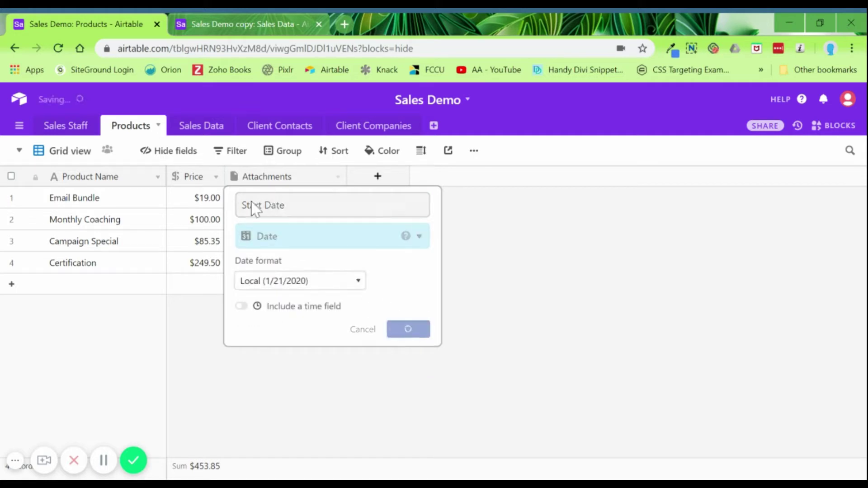
# - Set the Email Bundle product's start date to 9/3/2019
pyautogui.click(281, 202)
pyautogui.click(280, 202)
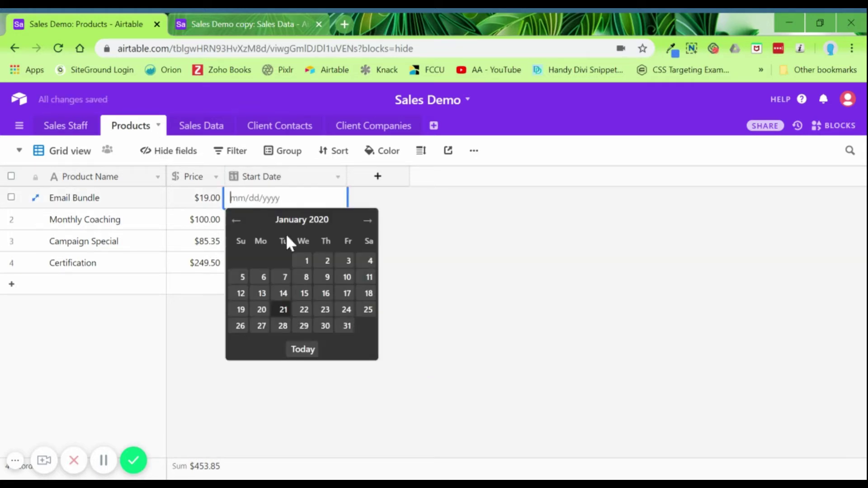
pyautogui.click(236, 221)
pyautogui.click(235, 220)
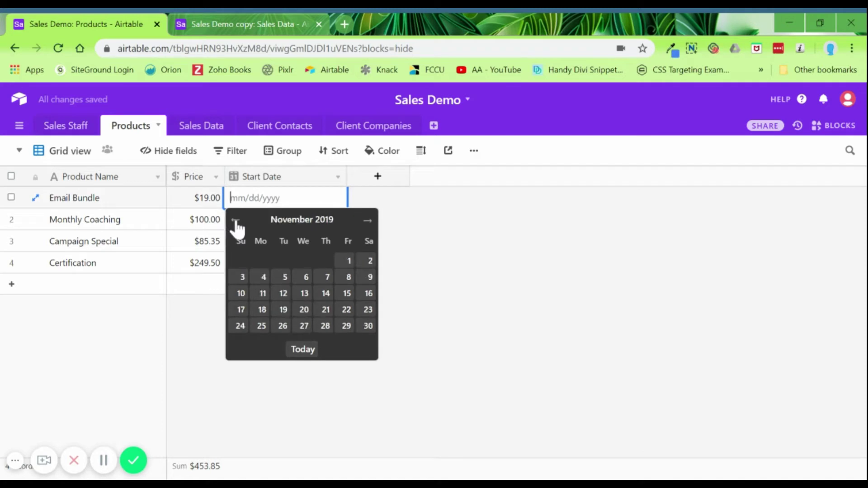
pyautogui.click(236, 220)
pyautogui.click(235, 220)
pyautogui.click(286, 261)
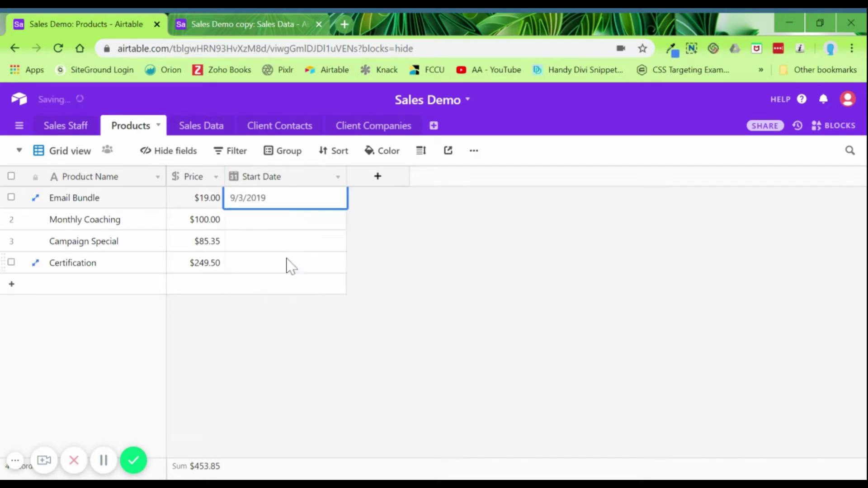
# - Set the Monthly Coaching product's start date to 10/2/2019
pyautogui.click(268, 225)
pyautogui.click(268, 225)
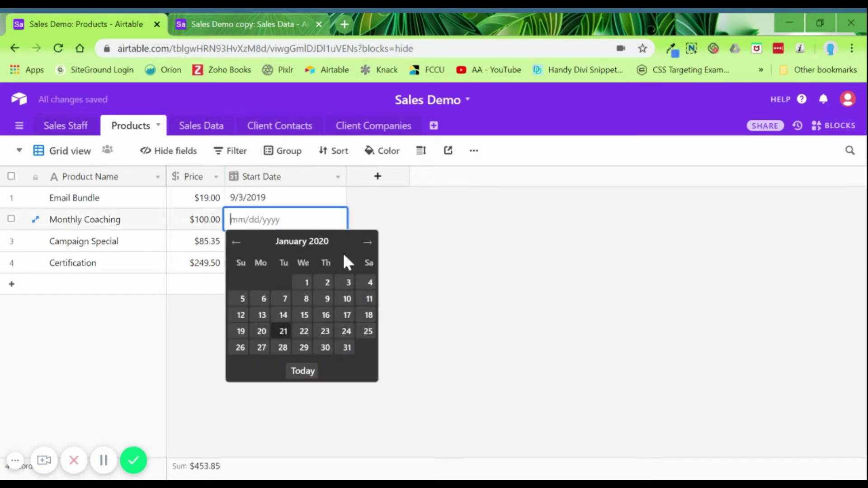
pyautogui.click(236, 242)
pyautogui.click(236, 243)
pyautogui.click(236, 242)
pyautogui.click(304, 282)
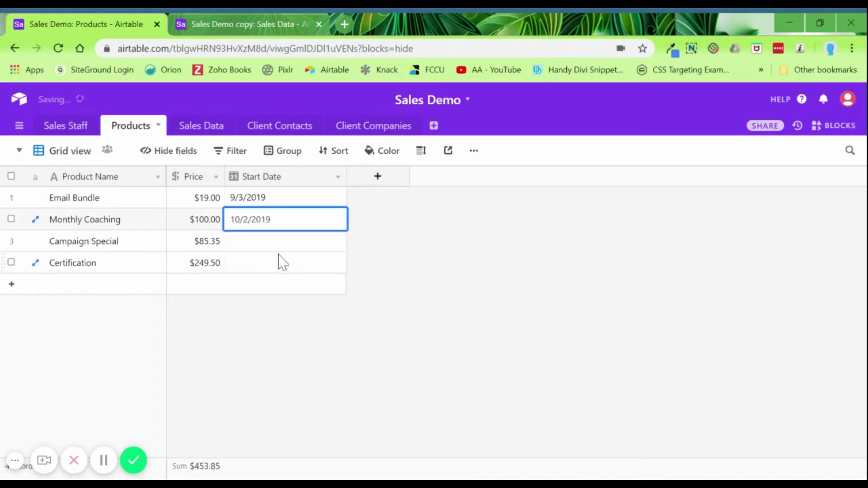
# - Set the Campaign Special product's start date to 12/10/2019
pyautogui.click(272, 243)
pyautogui.click(271, 243)
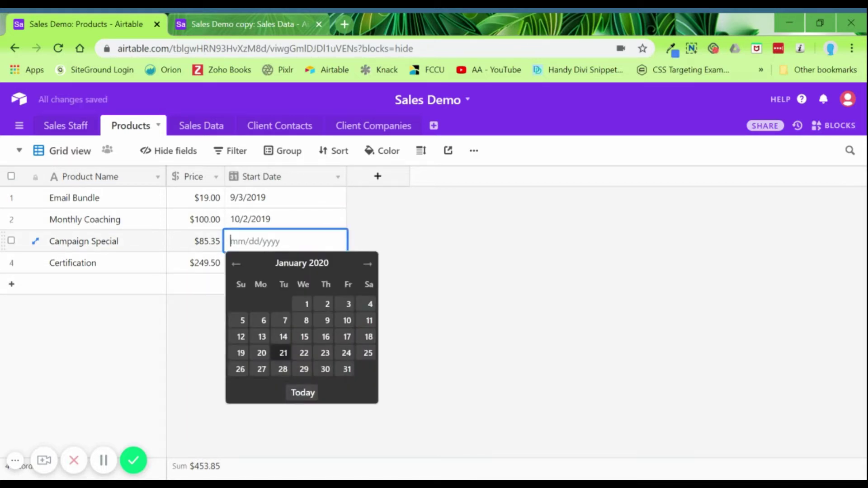
pyautogui.click(232, 265)
pyautogui.click(283, 322)
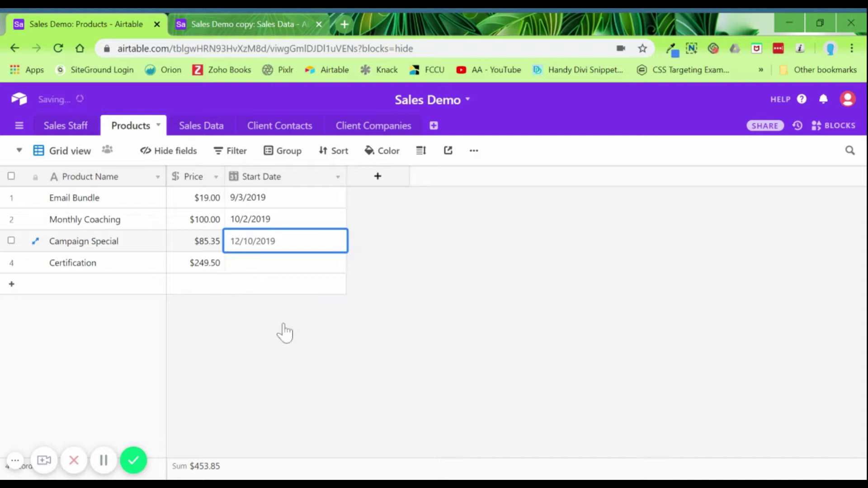
# - Set the Certification product's start date to 1/1/2020 and narrow the Start Date column
pyautogui.click(253, 267)
pyautogui.click(254, 266)
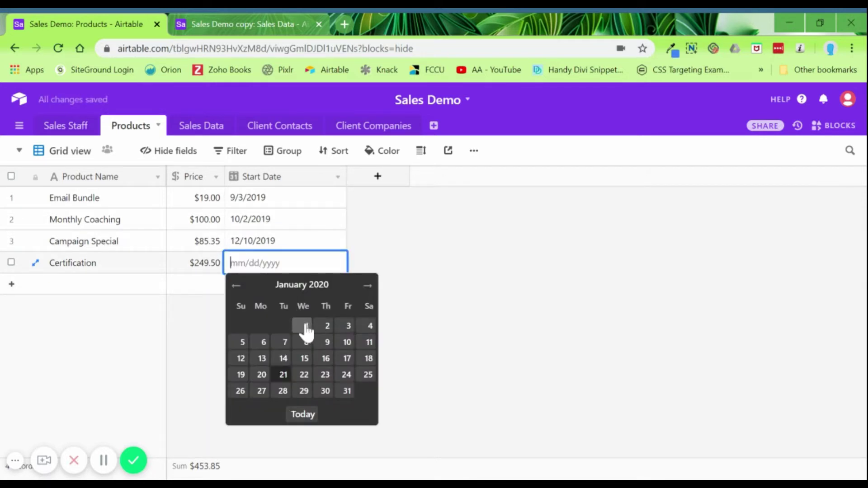
pyautogui.click(305, 327)
pyautogui.click(386, 284)
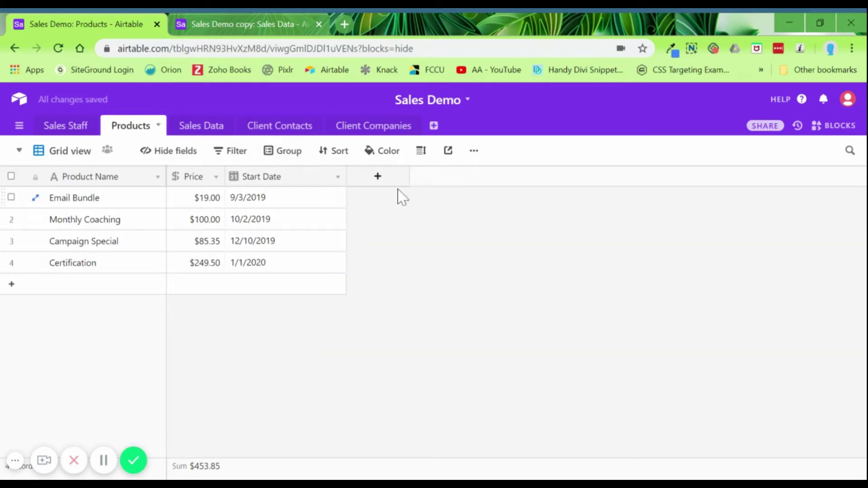
pyautogui.moveTo(347, 175); pyautogui.dragTo(302, 176)
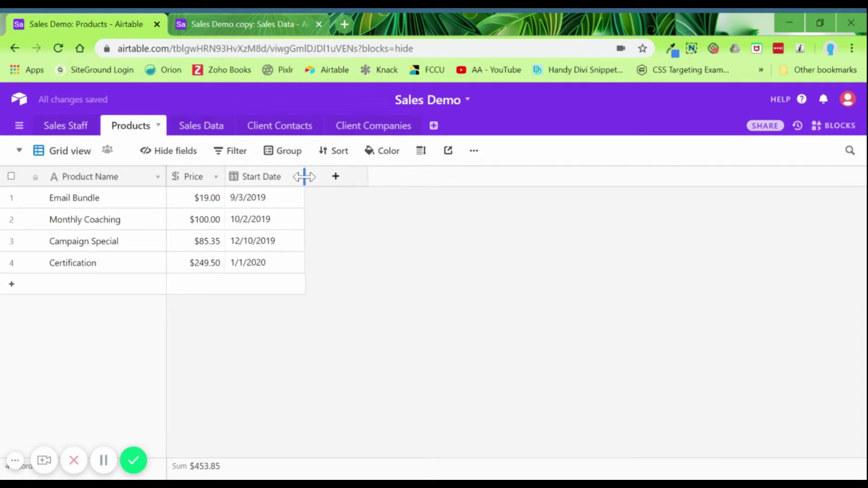
# - Add an End Date field of type Date to the Products table
pyautogui.click(332, 177)
pyautogui.write('End Date')
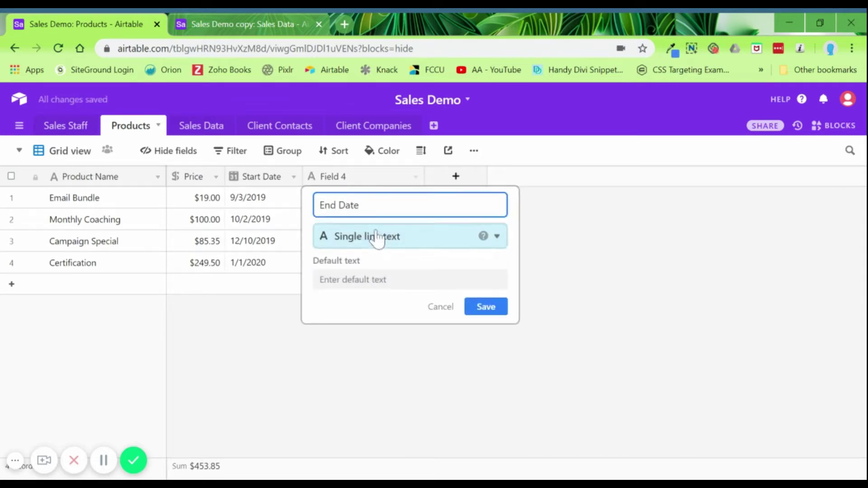
pyautogui.click(378, 236)
pyautogui.write('d')
pyautogui.click(380, 271)
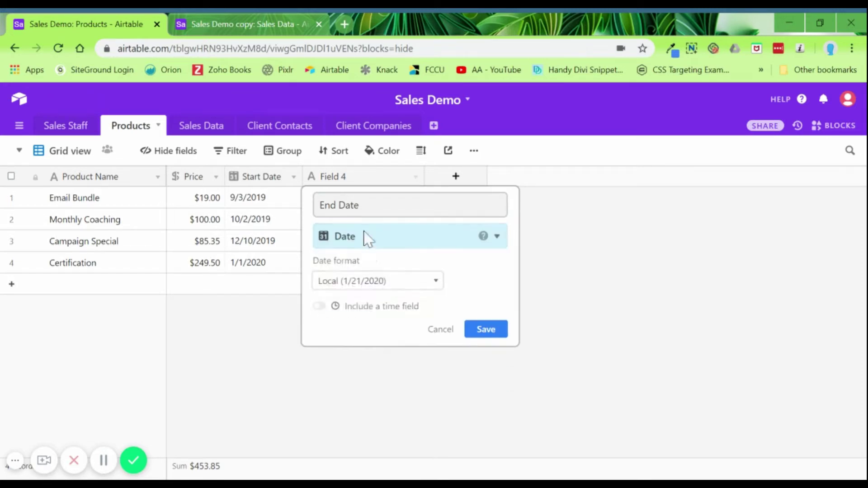
pyautogui.click(481, 332)
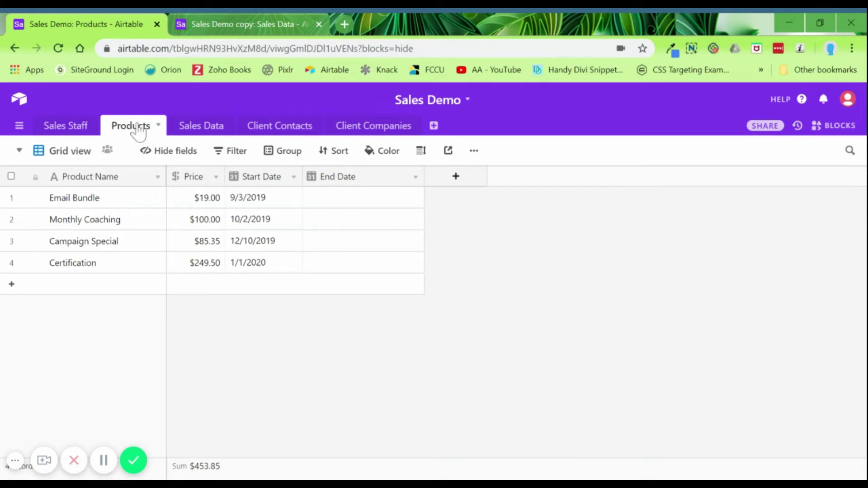
# - Add a single line text field named Description to the Products table
pyautogui.click(469, 184)
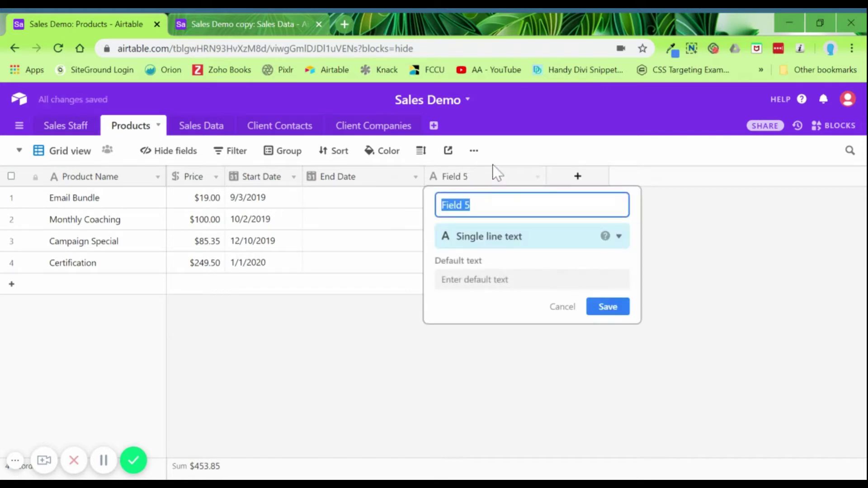
pyautogui.write('Description')
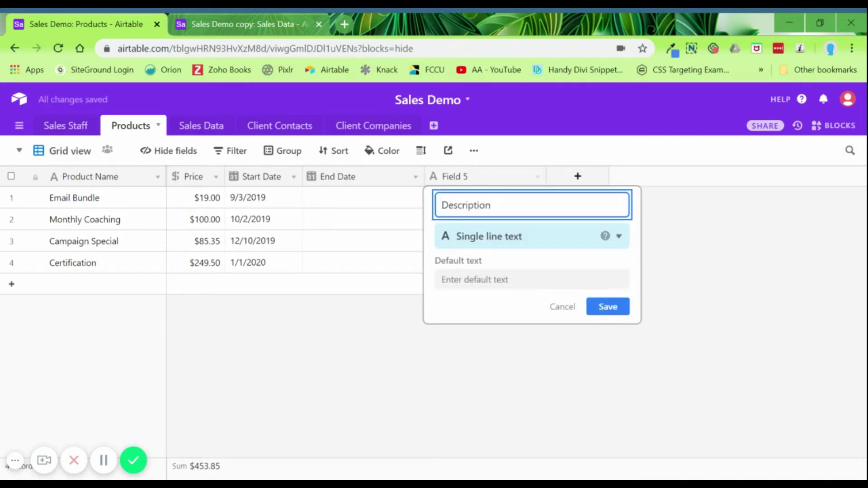
pyautogui.click(607, 308)
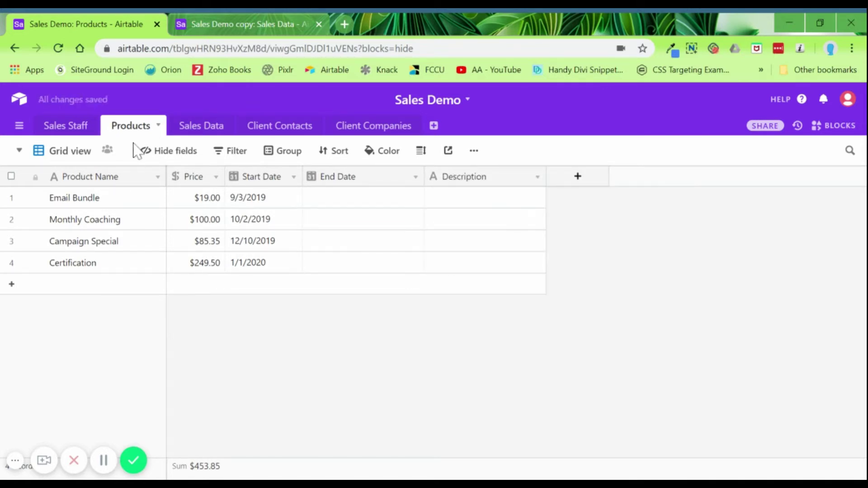
# - Delete the Fake Emails field from the Sales Data table
pyautogui.click(68, 126)
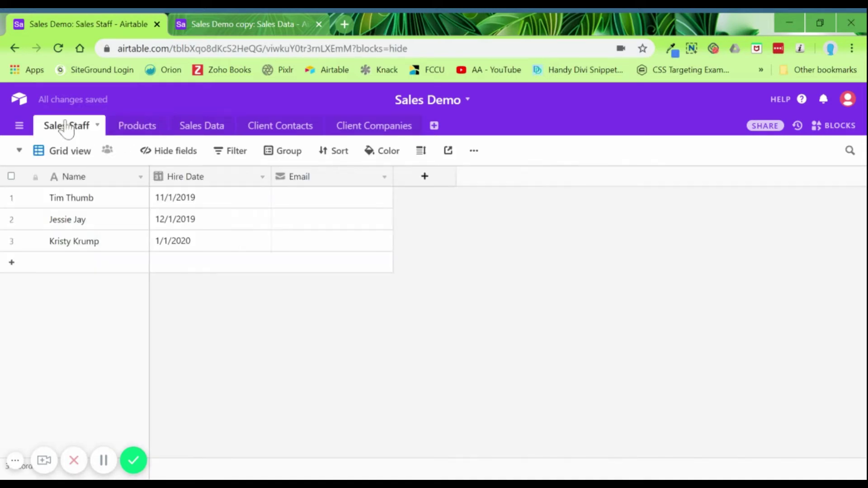
pyautogui.click(152, 131)
pyautogui.click(202, 135)
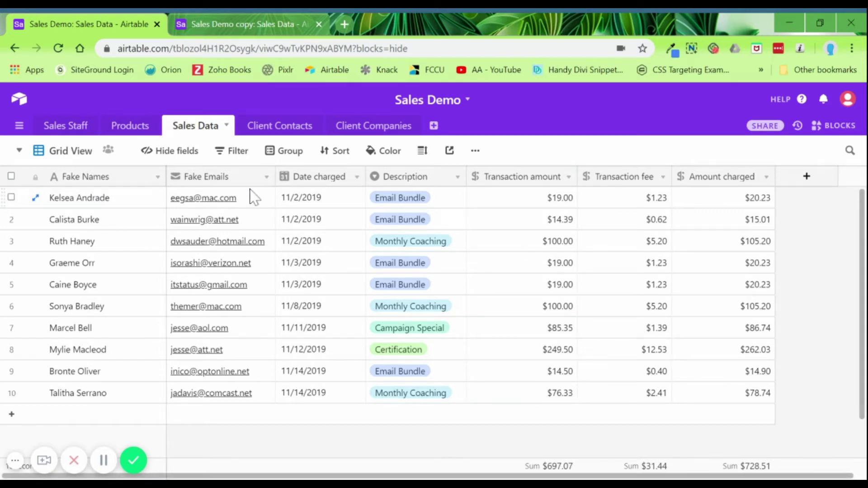
pyautogui.click(268, 178)
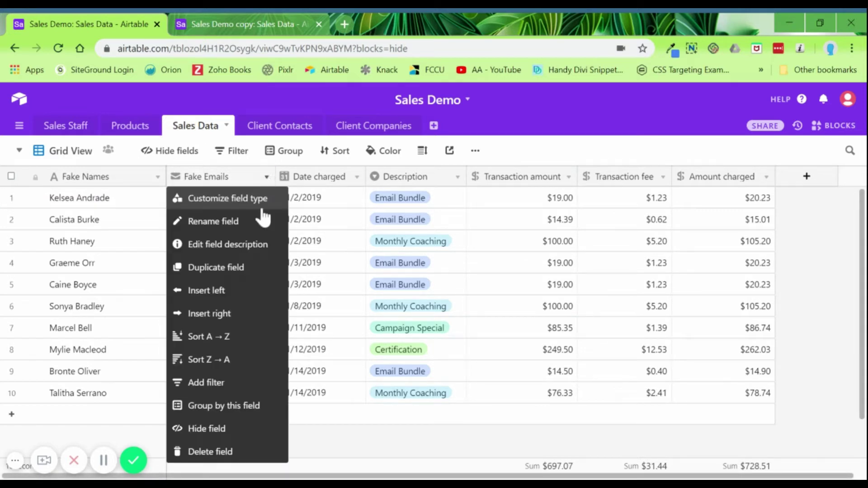
pyautogui.click(221, 452)
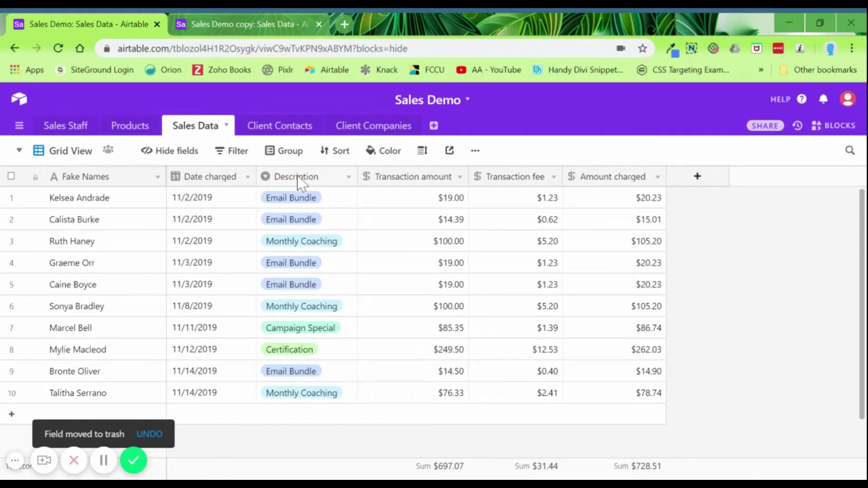
# - Convert the Sales Data Description field into a link to the Products table, with linking to multiple records disabled
pyautogui.click(348, 179)
pyautogui.click(350, 203)
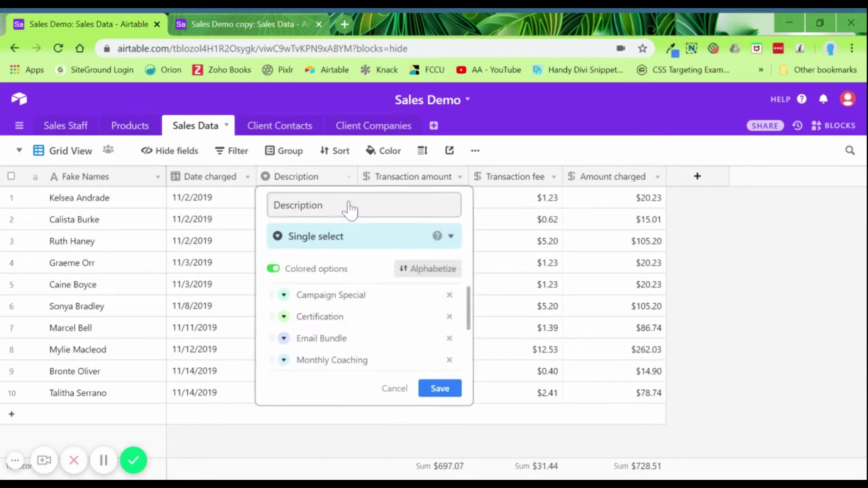
pyautogui.click(301, 237)
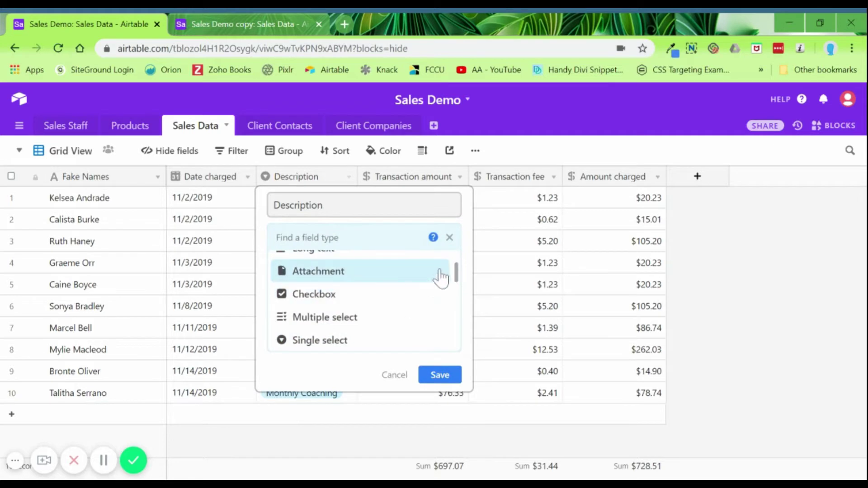
pyautogui.scroll(3, 457, 280)
pyautogui.click(315, 269)
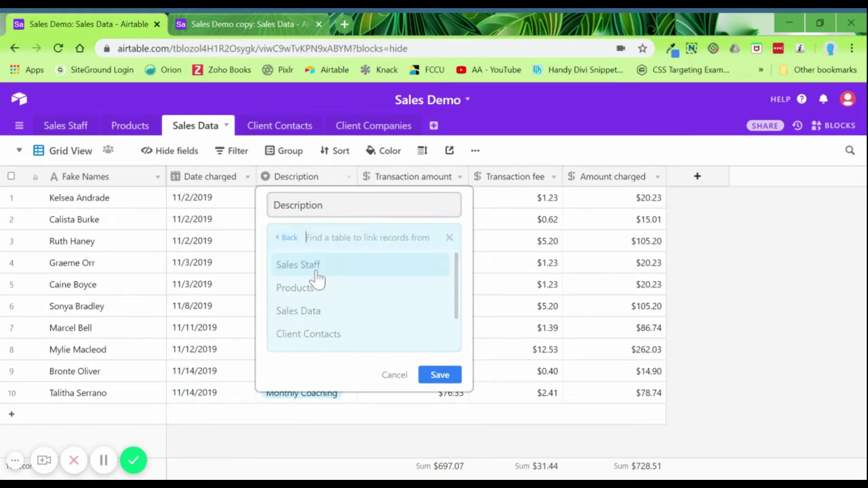
pyautogui.click(300, 289)
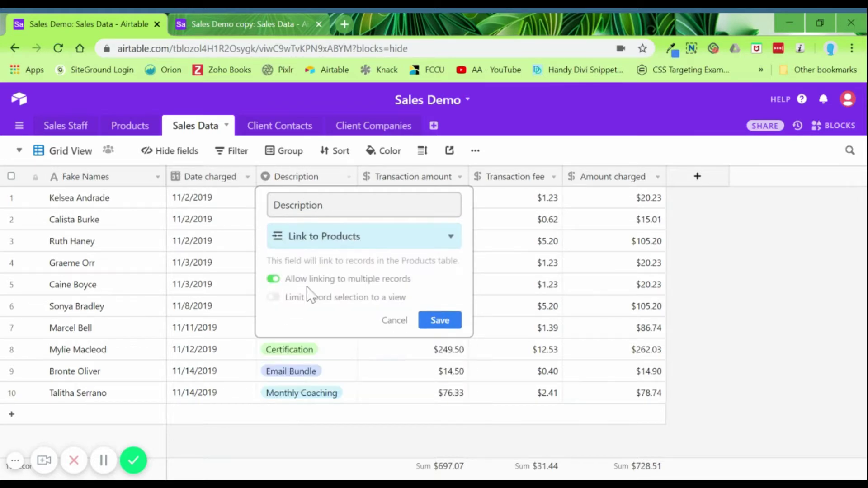
pyautogui.click(273, 279)
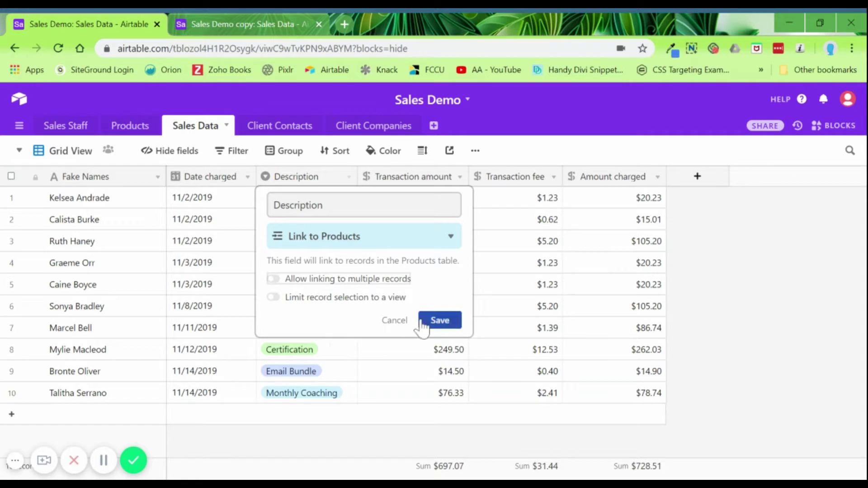
pyautogui.click(449, 323)
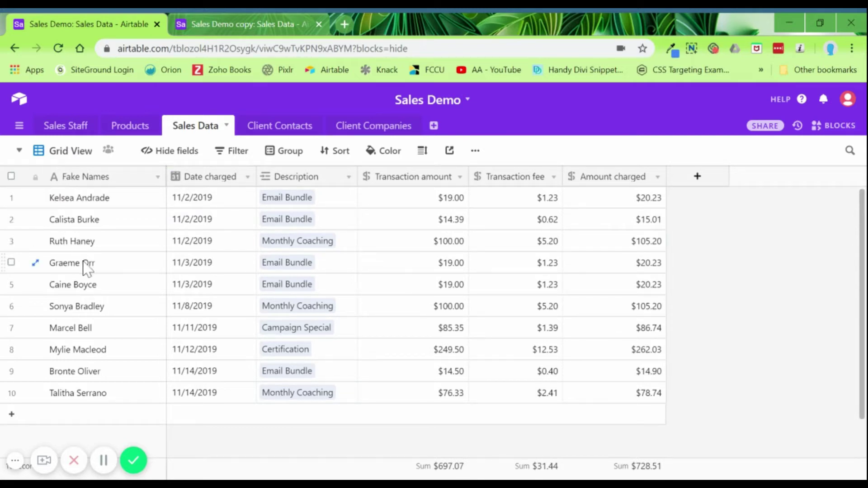
# - Review the linked Company and Client Contacts fields in the two client tables and return to Sales Data
pyautogui.click(284, 130)
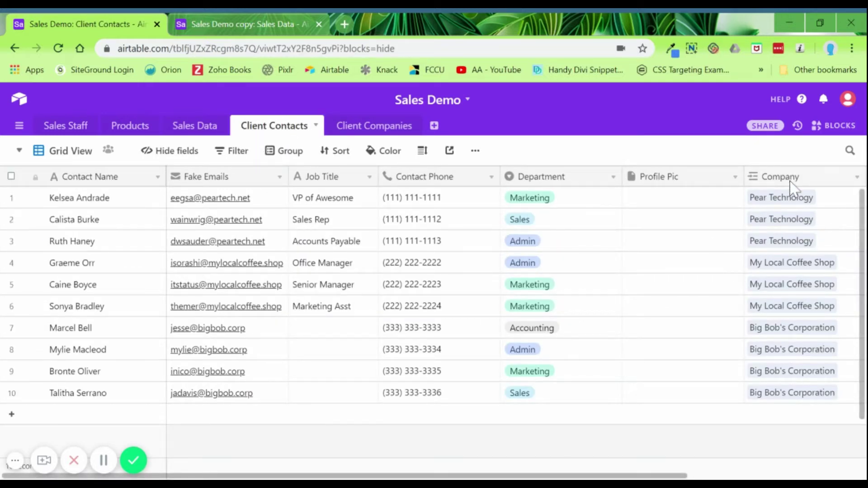
pyautogui.click(354, 127)
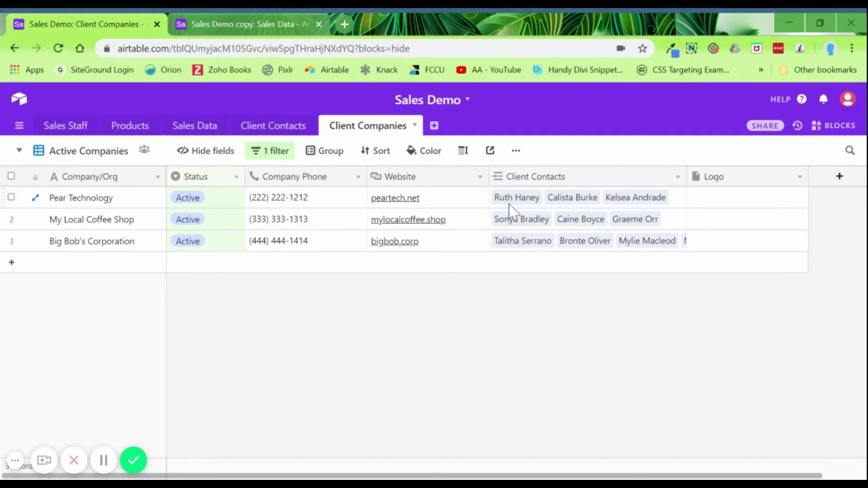
pyautogui.click(262, 129)
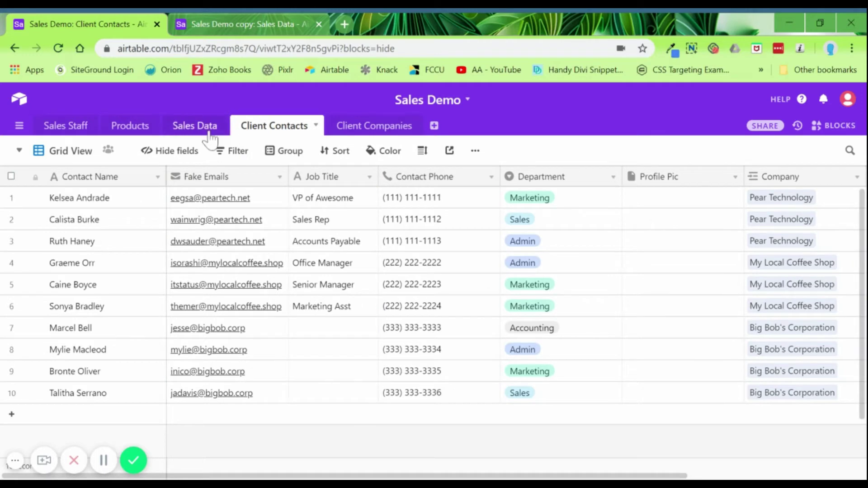
pyautogui.click(195, 127)
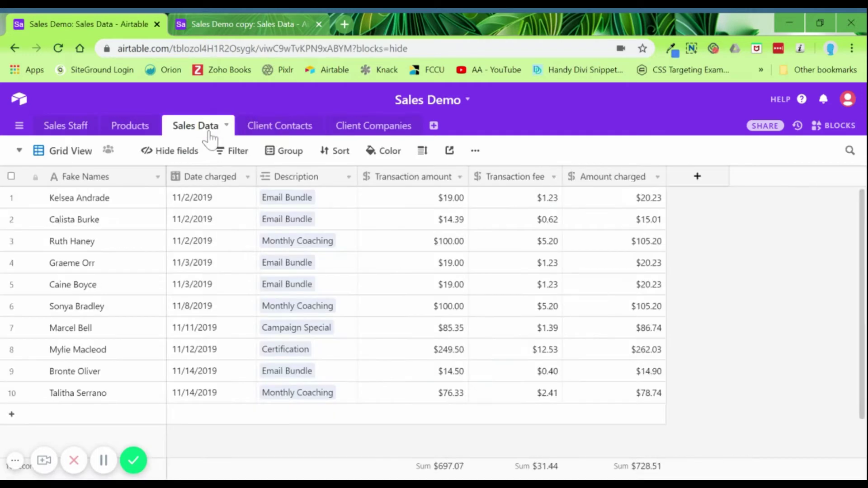
pyautogui.click(158, 178)
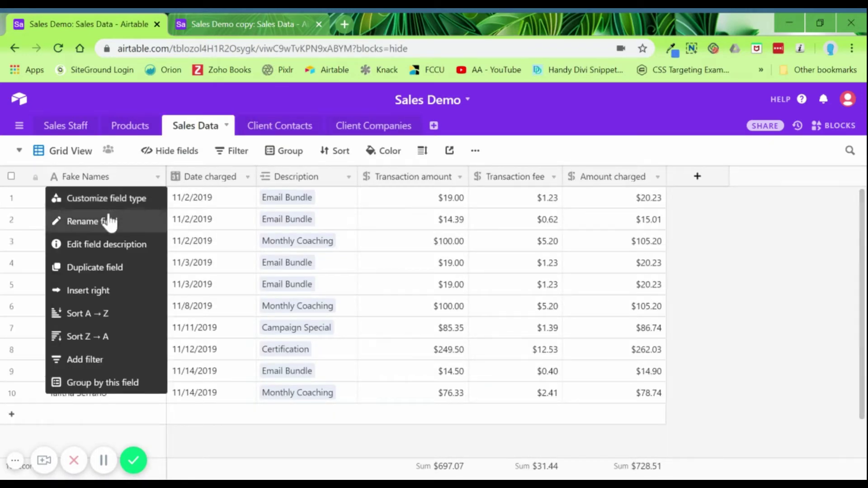
pyautogui.click(118, 269)
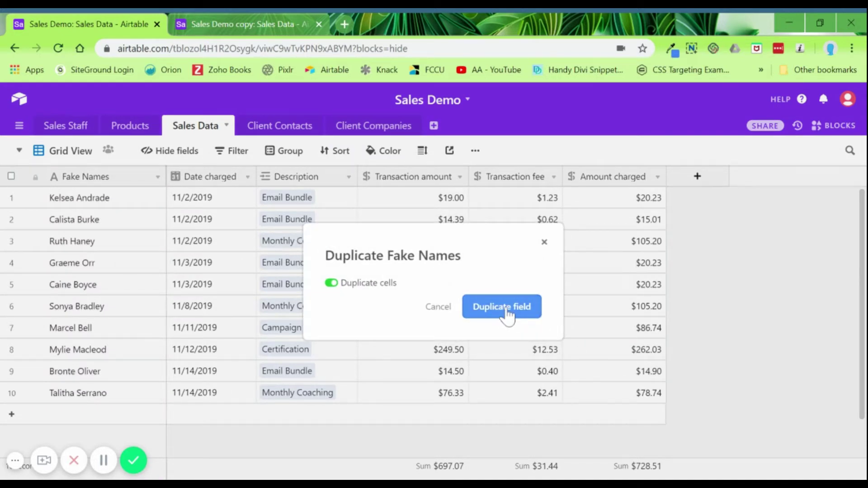
pyautogui.click(545, 243)
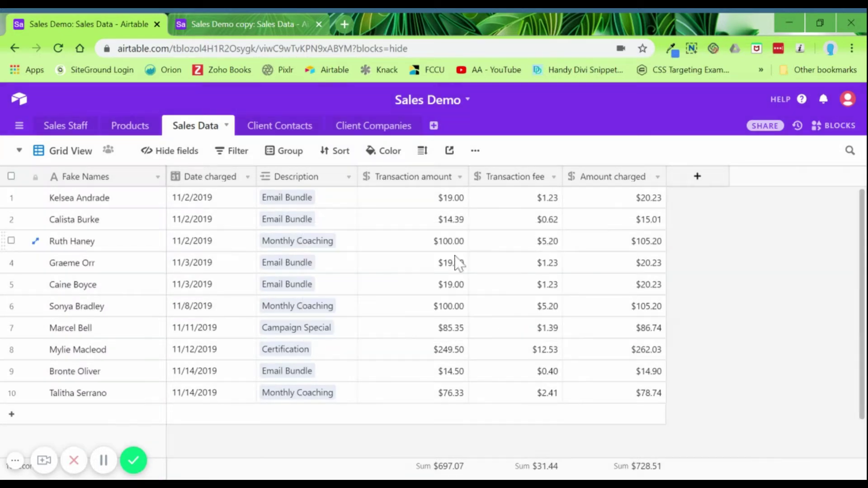
# - Insert a Salesperson field before Date charged that links to the Sales Staff table, with linking to multiple records disabled
pyautogui.click(248, 178)
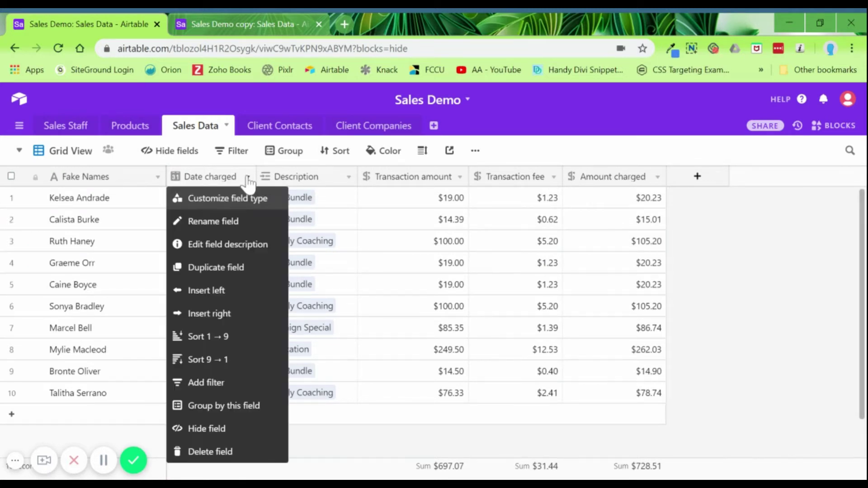
pyautogui.click(225, 299)
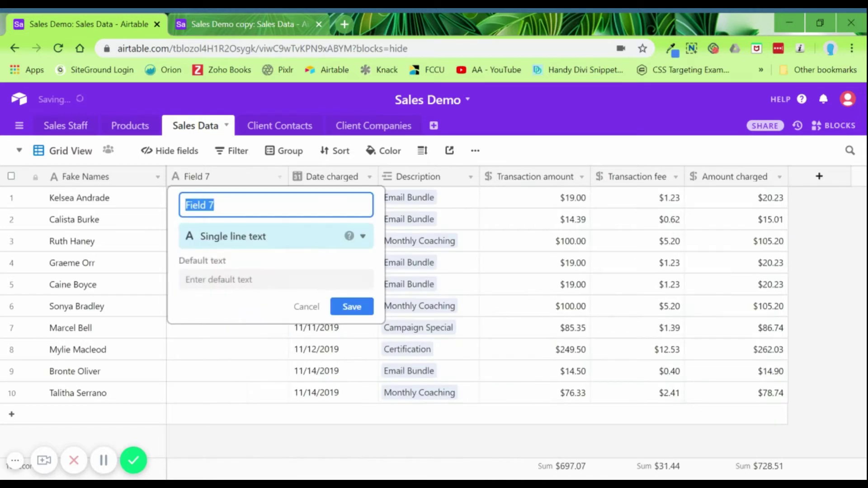
pyautogui.write('Salesperson')
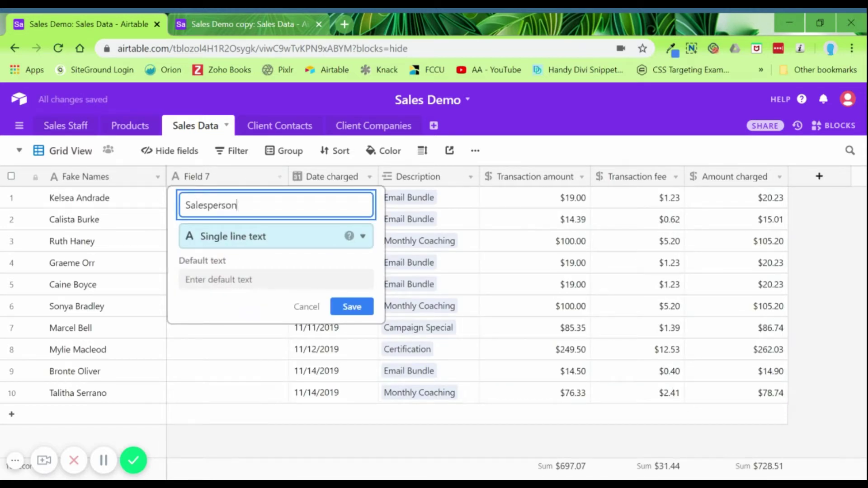
pyautogui.click(253, 236)
pyautogui.click(252, 265)
pyautogui.click(248, 266)
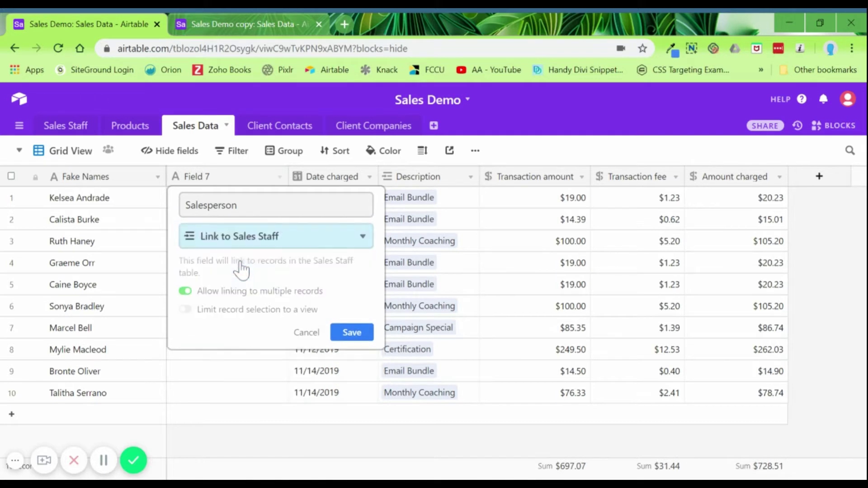
pyautogui.click(238, 292)
pyautogui.click(353, 336)
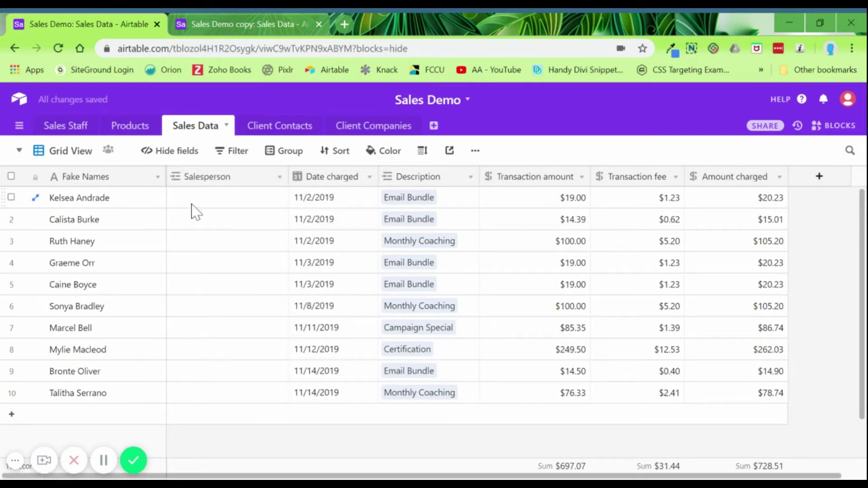
# - Link the first Sales Staff member as salesperson in row 1 and fill the value down through row 4
pyautogui.click(182, 205)
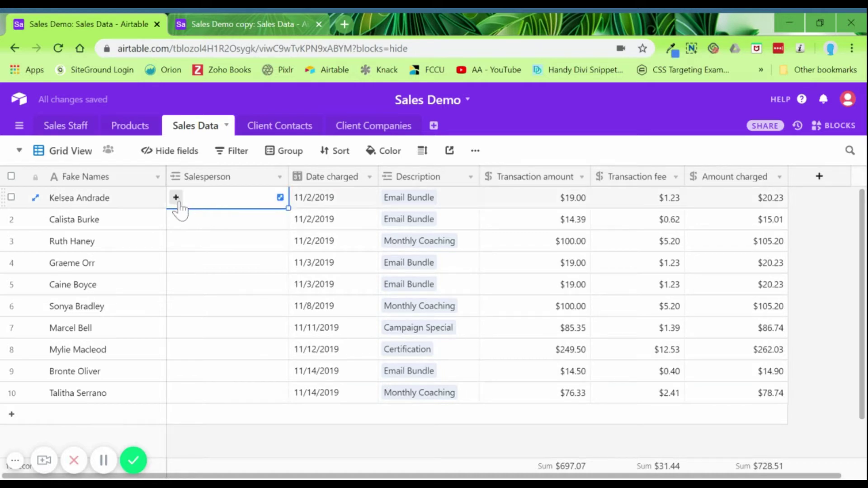
pyautogui.click(178, 200)
pyautogui.click(176, 183)
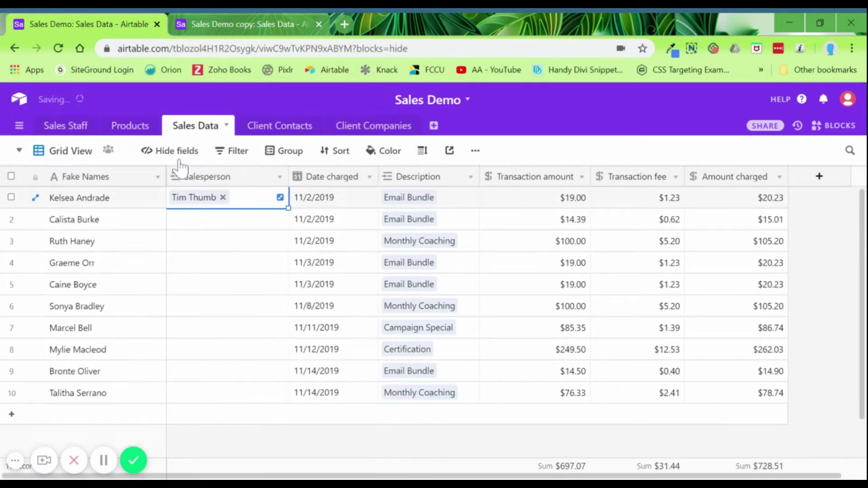
pyautogui.moveTo(288, 209); pyautogui.dragTo(288, 268)
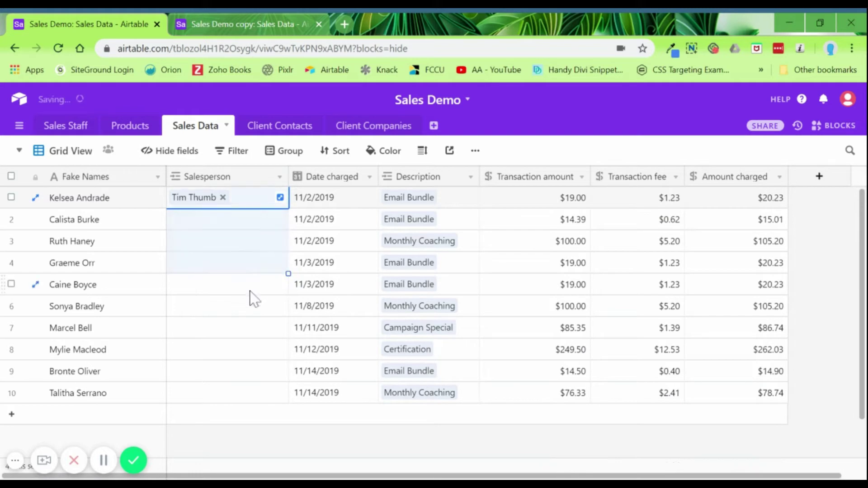
# - Link the second Sales Staff member as salesperson in row 5 and fill the value down through row 7
pyautogui.click(180, 289)
pyautogui.click(175, 285)
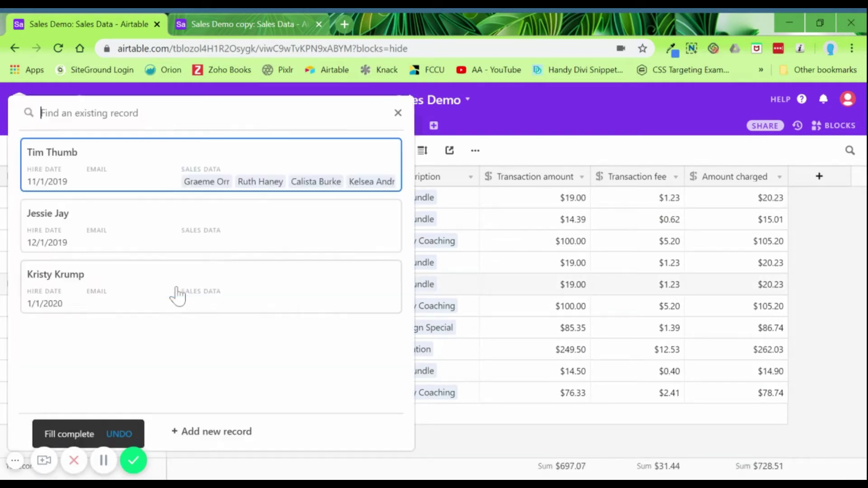
pyautogui.click(146, 234)
pyautogui.moveTo(288, 295); pyautogui.dragTo(288, 360)
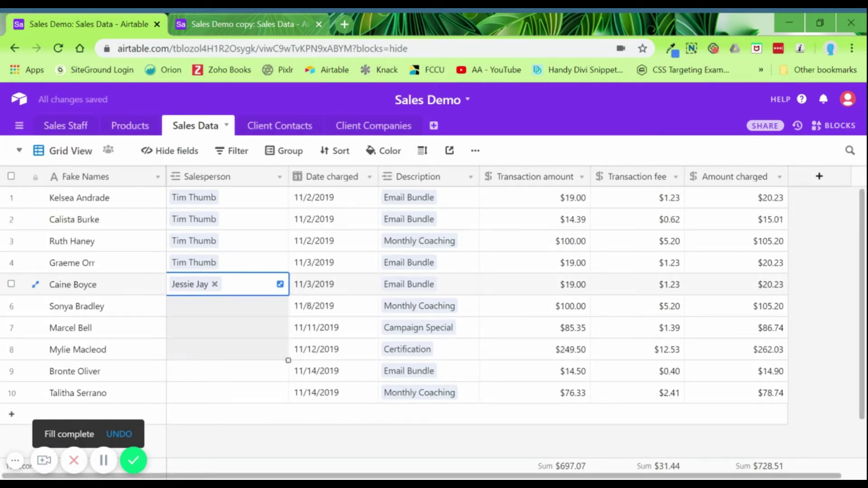
# - Link the third Sales Staff member as salesperson in row 8 and fill the value down through row 10
pyautogui.click(201, 357)
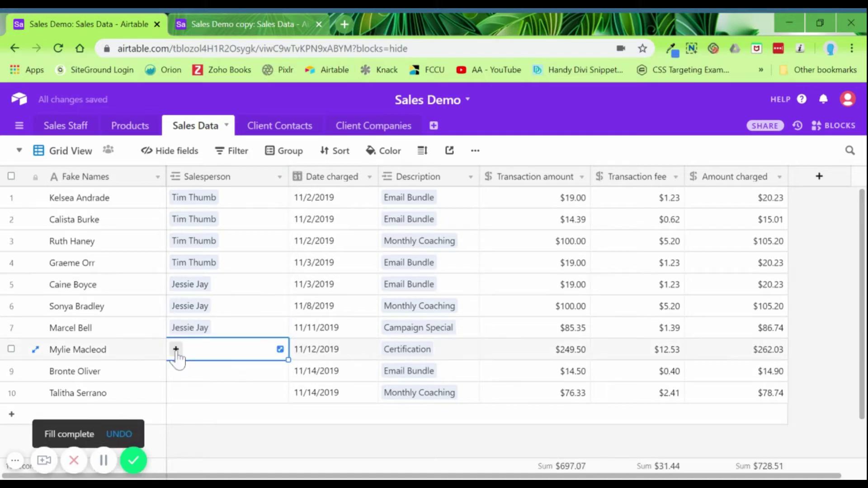
pyautogui.click(176, 349)
pyautogui.click(136, 325)
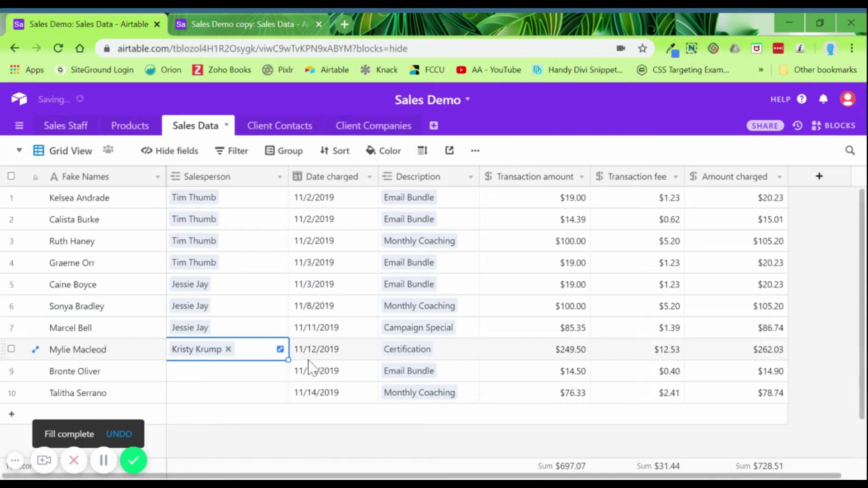
pyautogui.moveTo(288, 360); pyautogui.dragTo(288, 403)
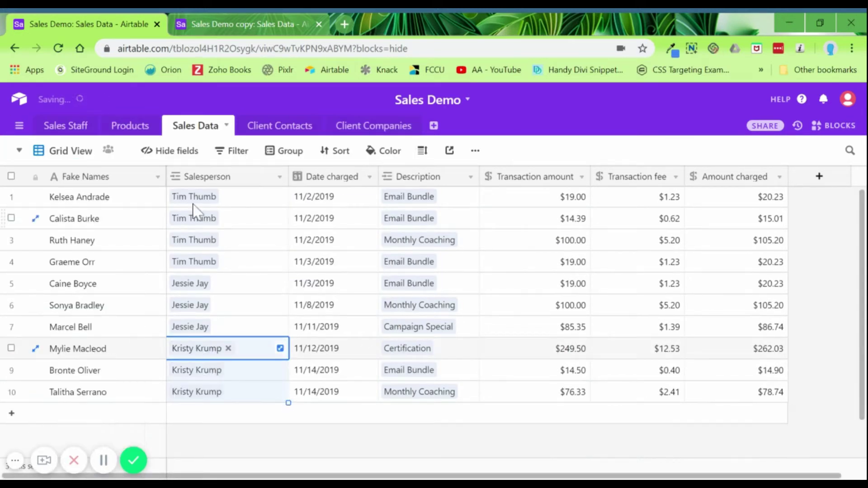
pyautogui.click(503, 116)
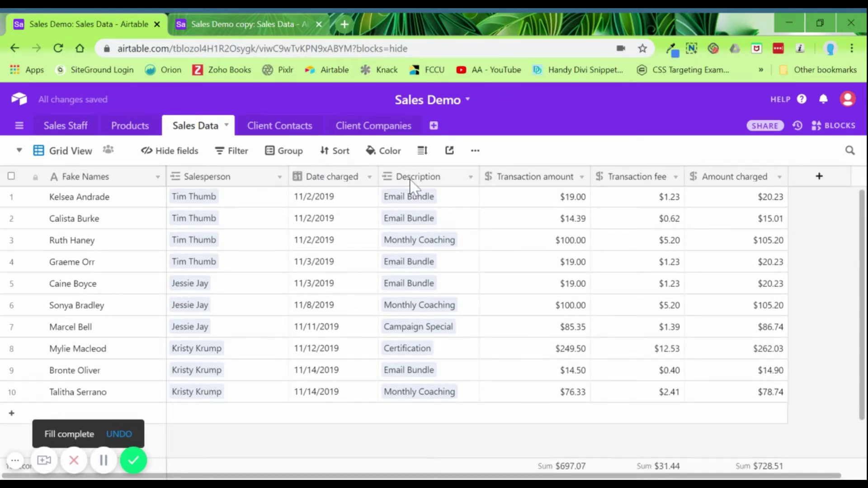
# - Move the Description field in front of Date charged and rename it Product Sold
pyautogui.moveTo(411, 184); pyautogui.dragTo(343, 197)
pyautogui.click(380, 177)
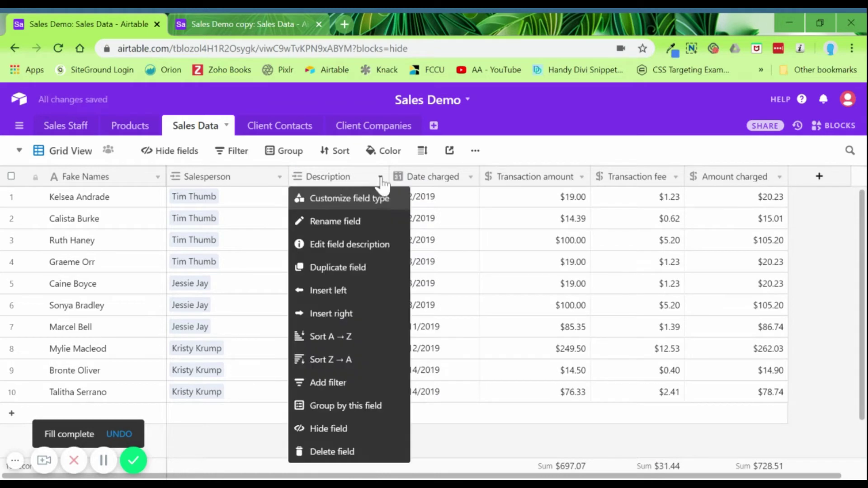
pyautogui.click(374, 199)
pyautogui.moveTo(355, 206); pyautogui.dragTo(304, 205)
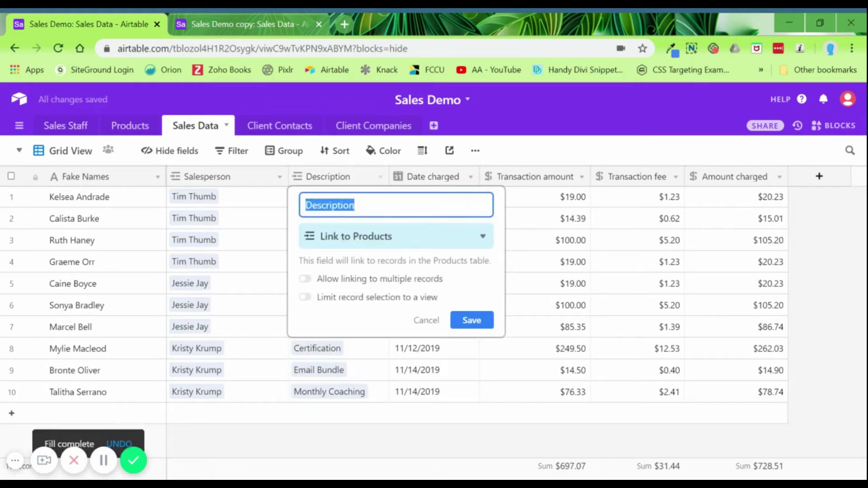
pyautogui.write('Product')
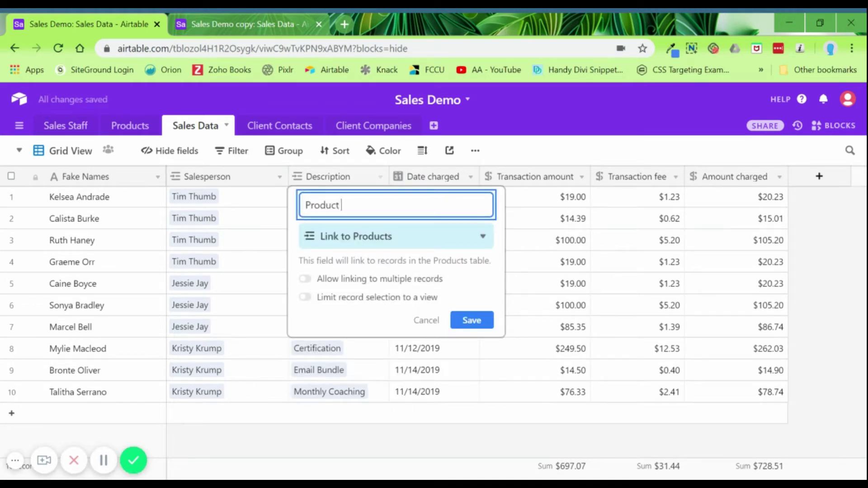
pyautogui.write(' Sold')
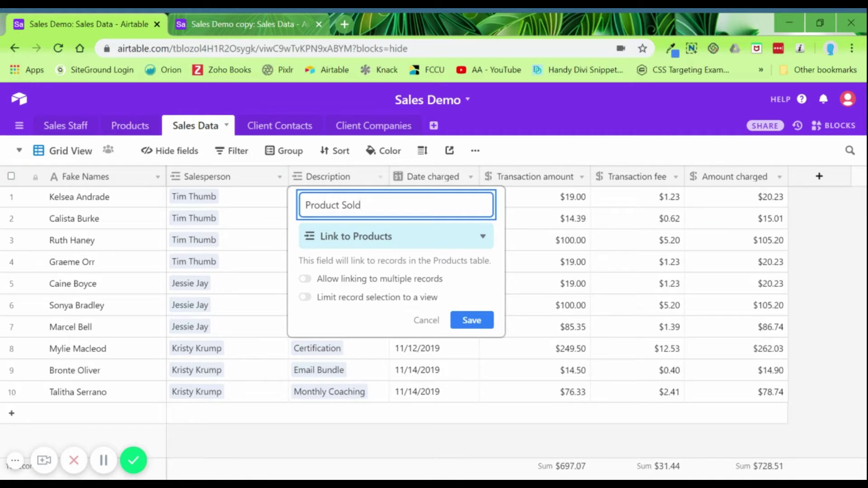
pyautogui.click(472, 320)
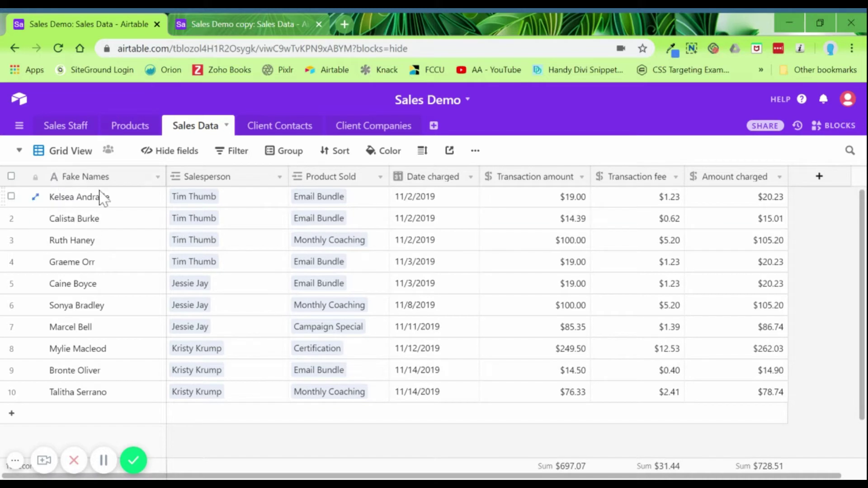
# - Rename the primary field Fake Names as Sales ID and set its field type to Formula
pyautogui.click(158, 177)
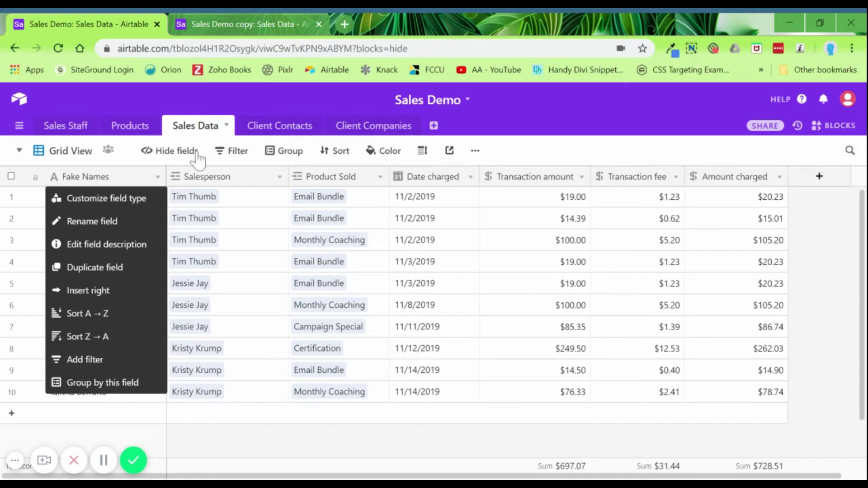
pyautogui.click(146, 199)
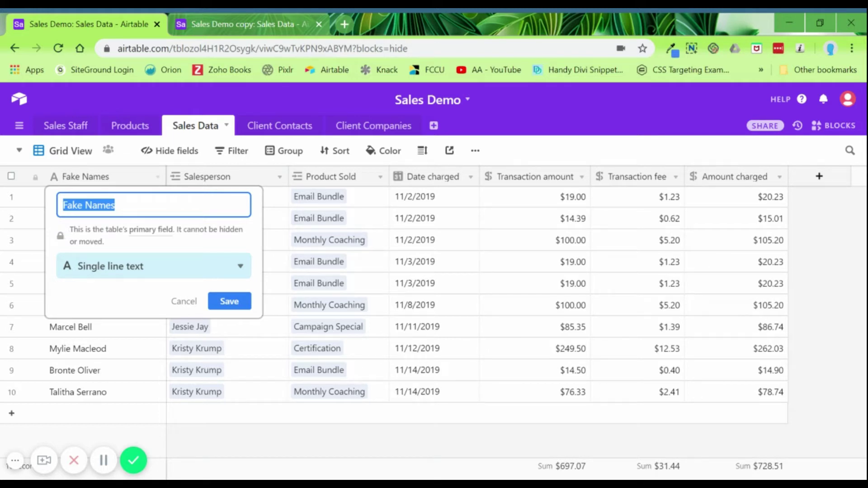
pyautogui.write('Sales ID')
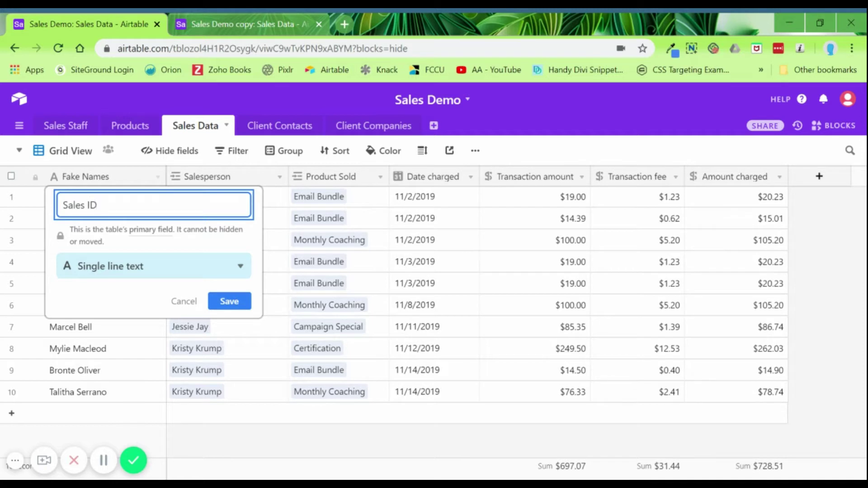
pyautogui.click(113, 270)
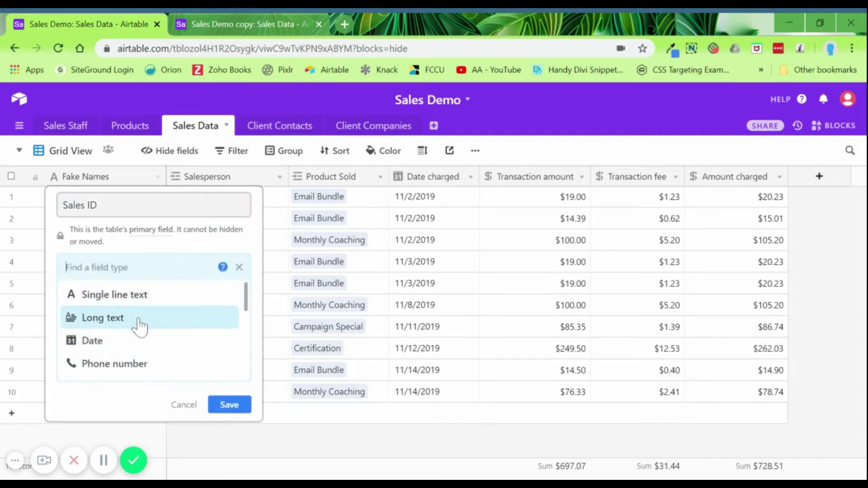
pyautogui.write('f')
pyautogui.click(133, 296)
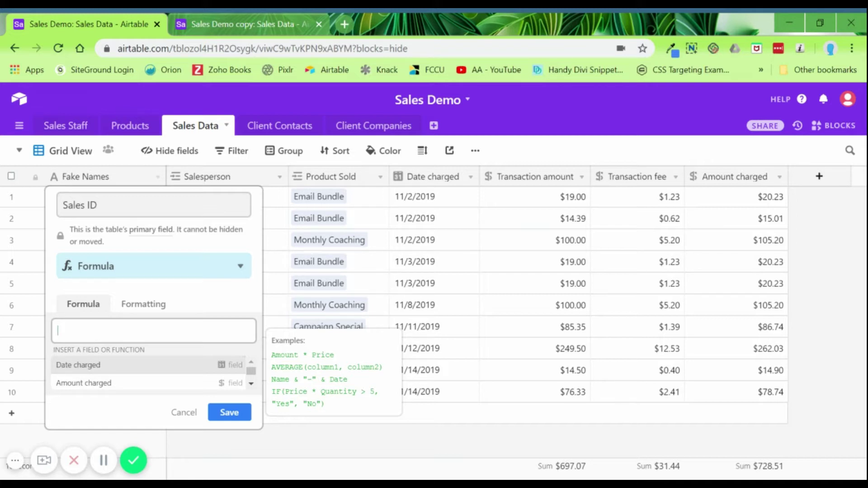
# - Start the Sales ID formula with the CONCATENATE function and insert the Product Sold field as its argument
pyautogui.click(154, 330)
pyautogui.write('conc')
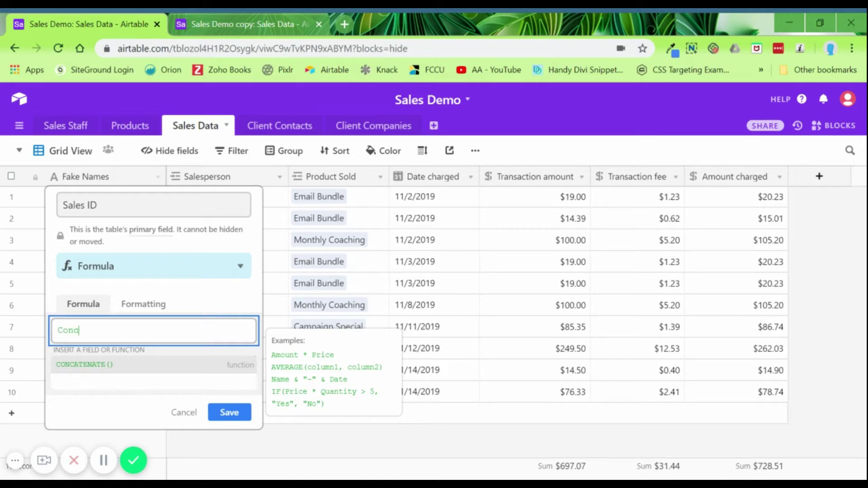
pyautogui.press('Tab')
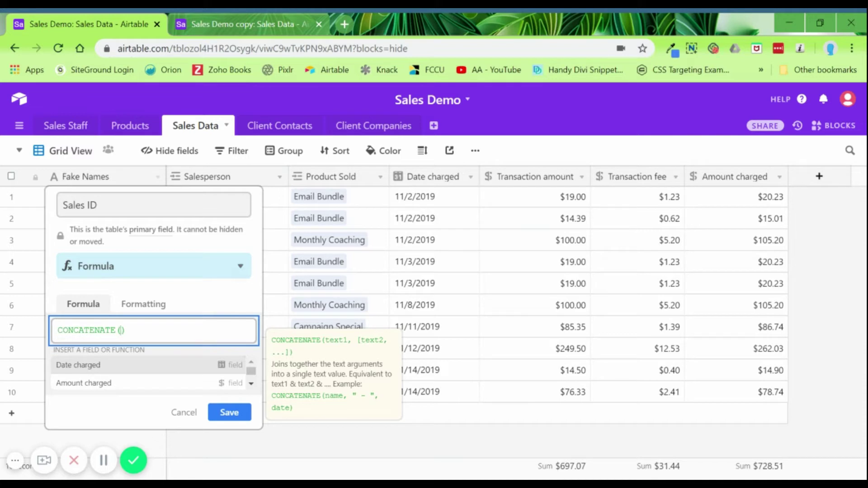
pyautogui.write('Produ')
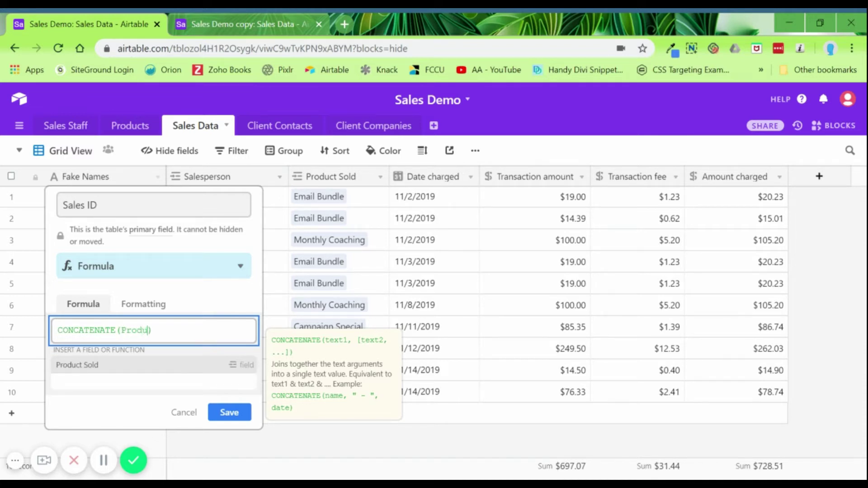
pyautogui.click(84, 367)
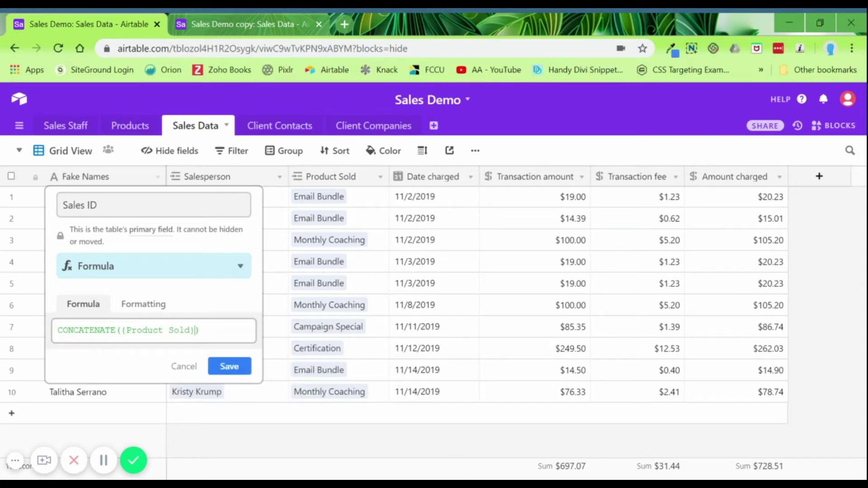
# - Append & " - "&Salesperson inside the CONCATENATE formula, save the Sales ID field and widen its column to fit the text
pyautogui.write('&')
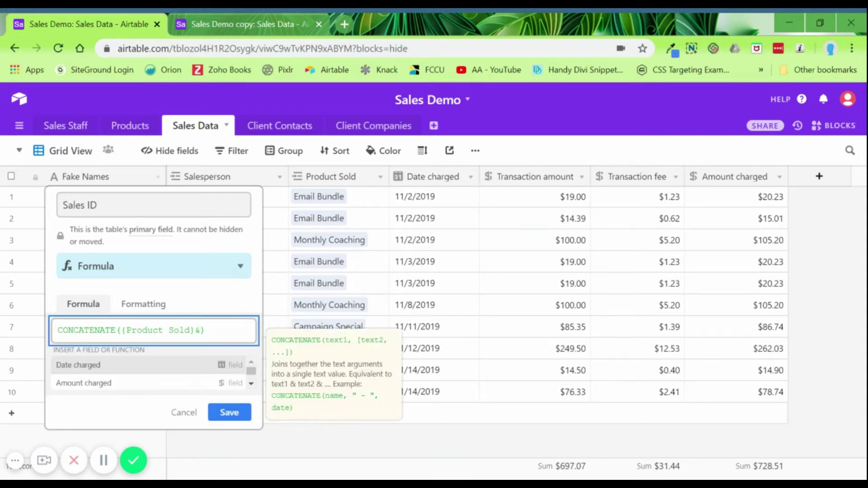
pyautogui.write(' " ')
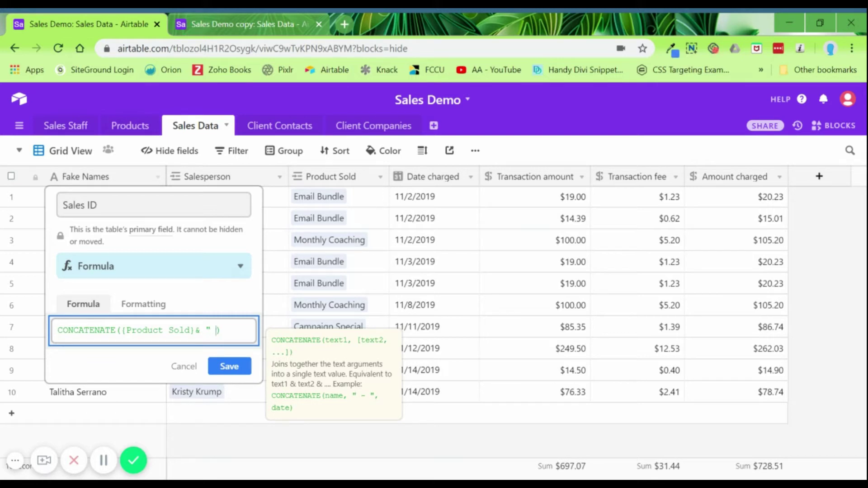
pyautogui.write('"')
pyautogui.press('BackSpace')
pyautogui.press('BackSpace')
pyautogui.write('"')
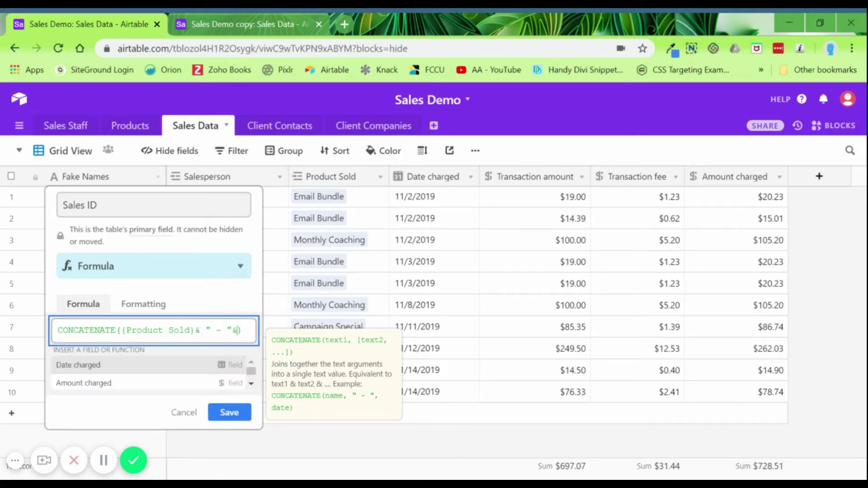
pyautogui.write('&Sal')
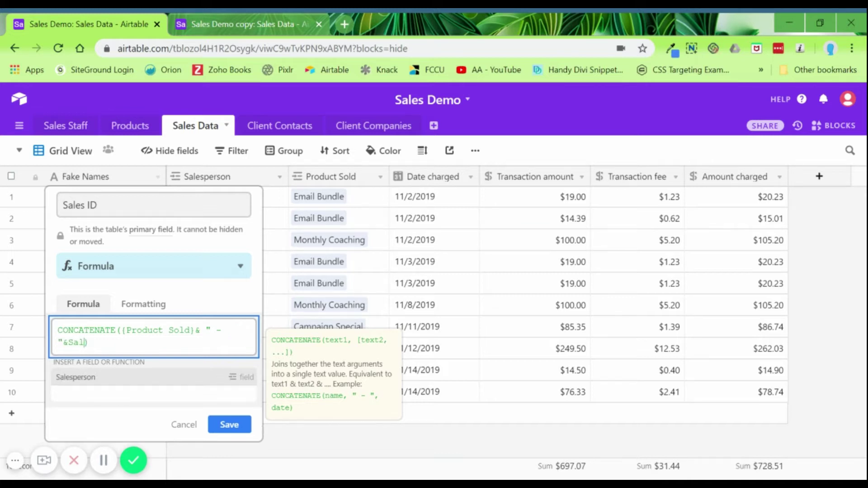
pyautogui.click(180, 379)
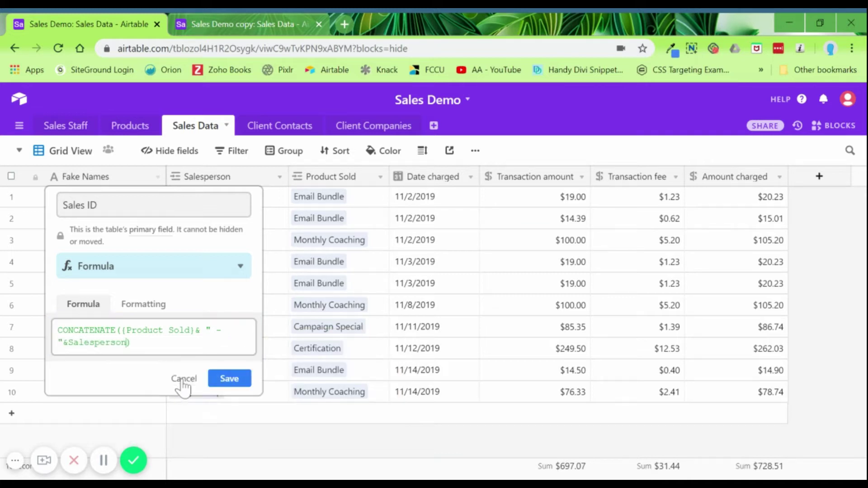
pyautogui.click(237, 381)
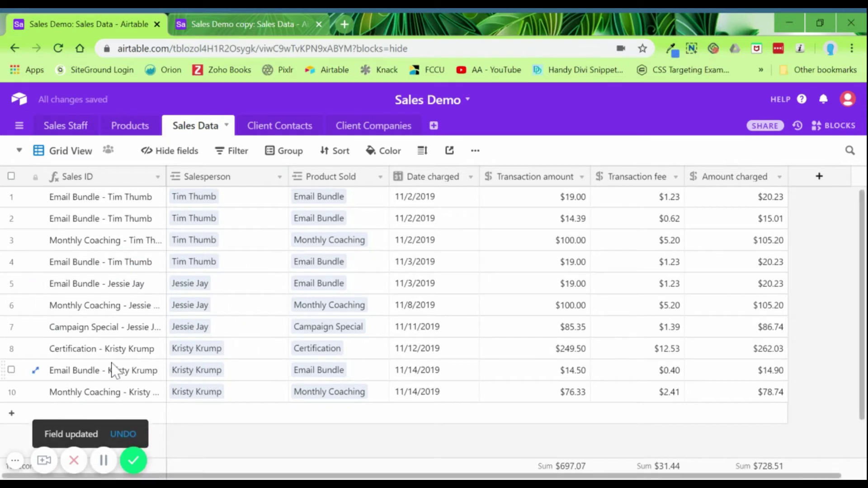
pyautogui.moveTo(166, 176); pyautogui.dragTo(195, 180)
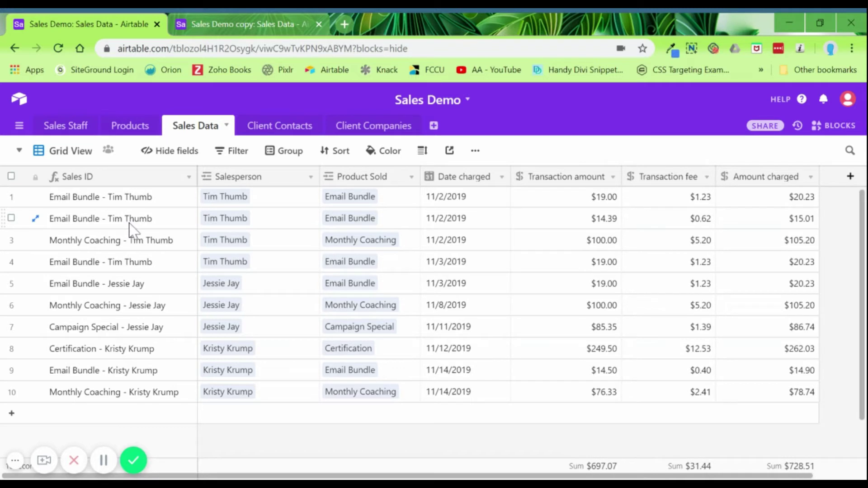
# - Widen the Sales Data field in the Sales Staff table to review each person's linked sales, and return to the Sales Data table
pyautogui.click(76, 129)
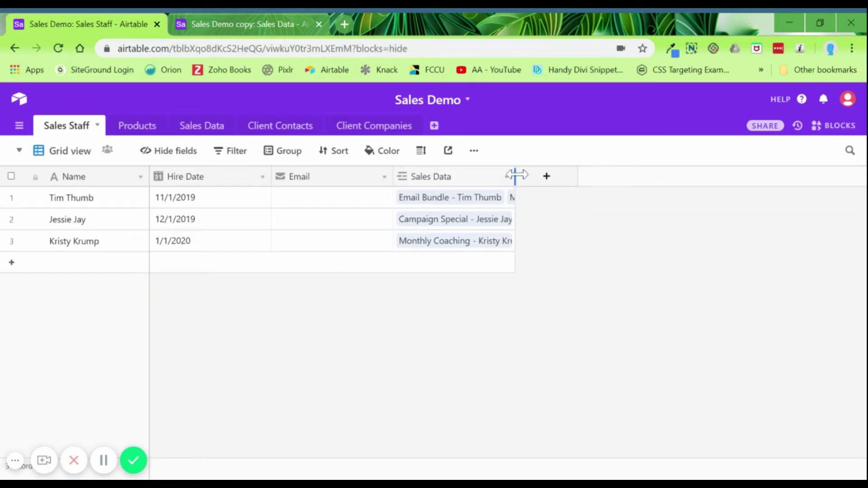
pyautogui.moveTo(515, 175); pyautogui.dragTo(817, 178)
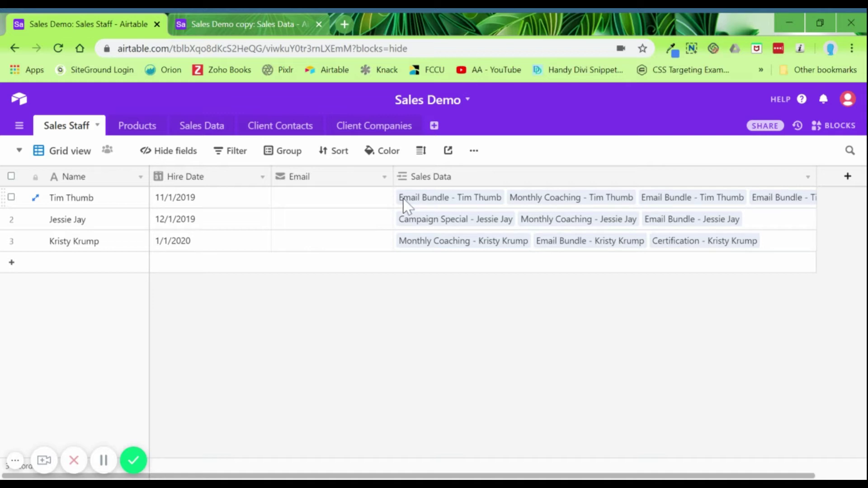
pyautogui.click(192, 129)
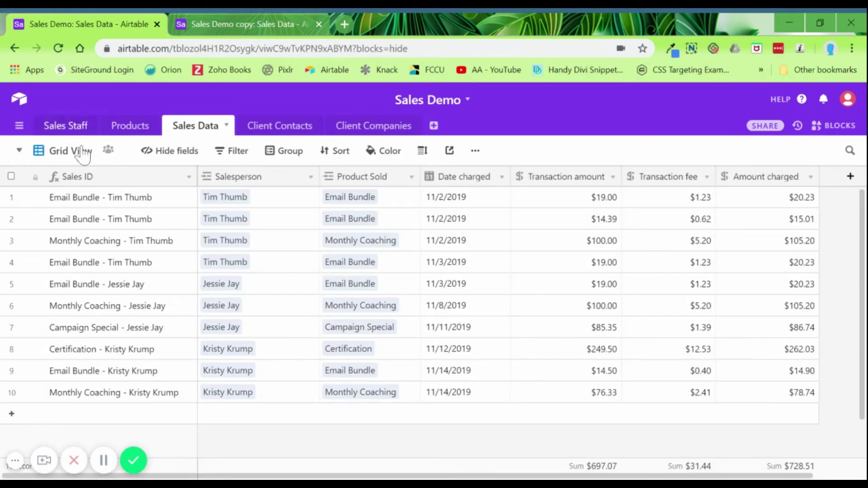
# - Replace Salesperson with the Date charged field in the Sales ID formula, save it and widen the column
pyautogui.click(187, 178)
pyautogui.click(158, 224)
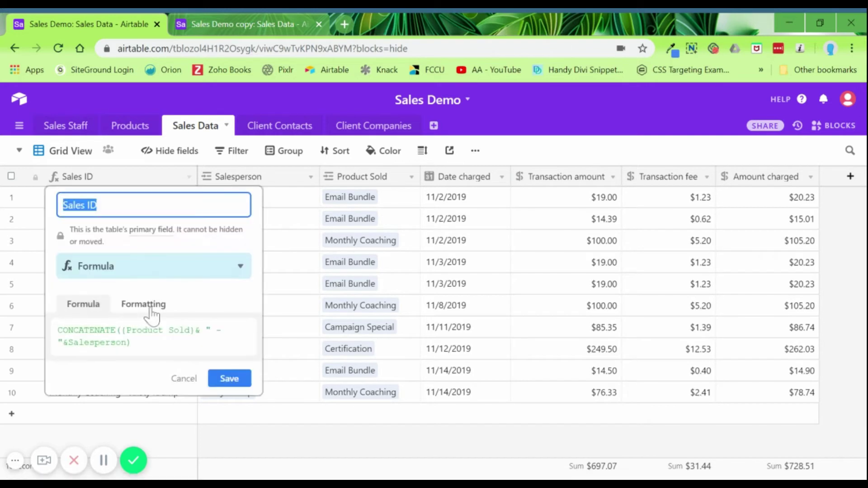
pyautogui.moveTo(127, 343); pyautogui.dragTo(79, 343)
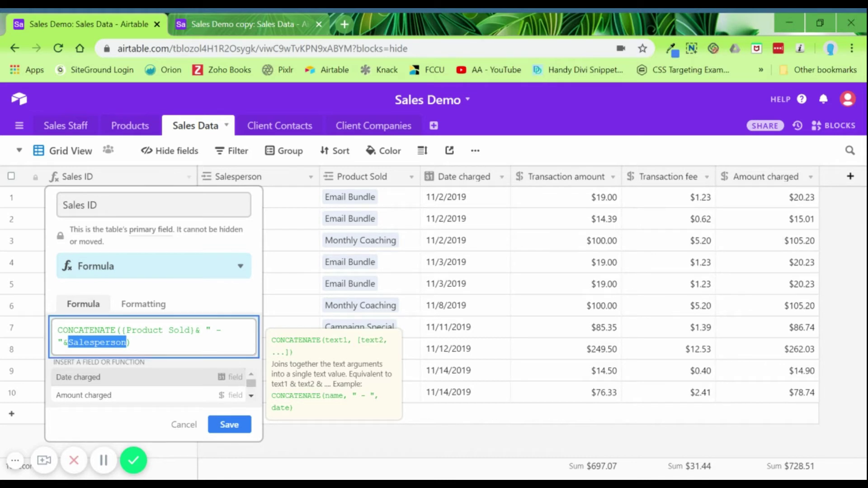
pyautogui.write('dat')
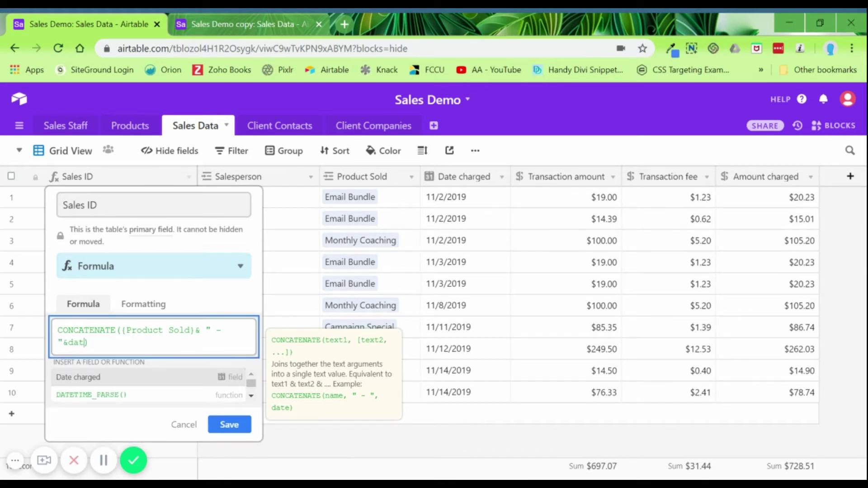
pyautogui.click(178, 382)
pyautogui.click(248, 382)
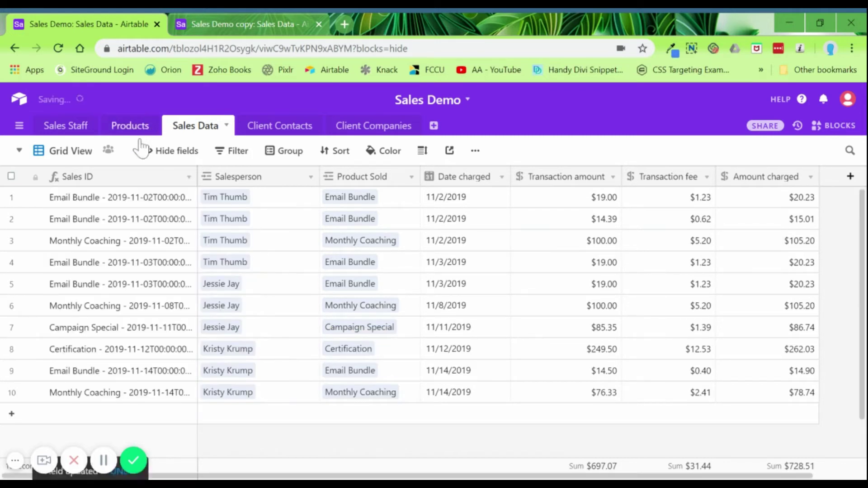
pyautogui.moveTo(198, 177); pyautogui.dragTo(248, 169)
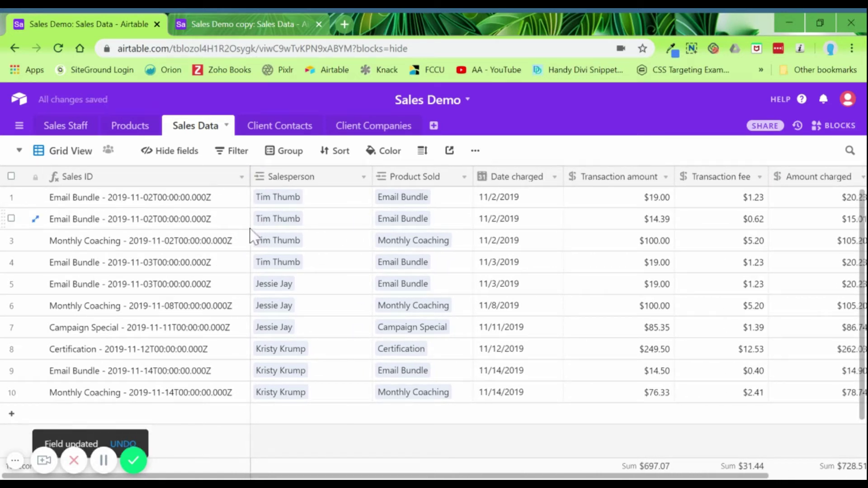
# - Replace Date charged with the Salesperson field in the Sales ID formula, save it and narrow the Sales ID column to fit
pyautogui.click(241, 177)
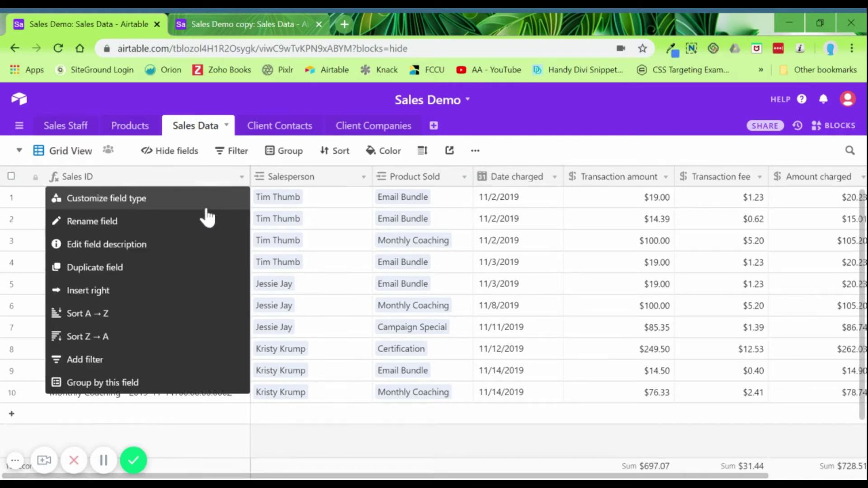
pyautogui.click(205, 199)
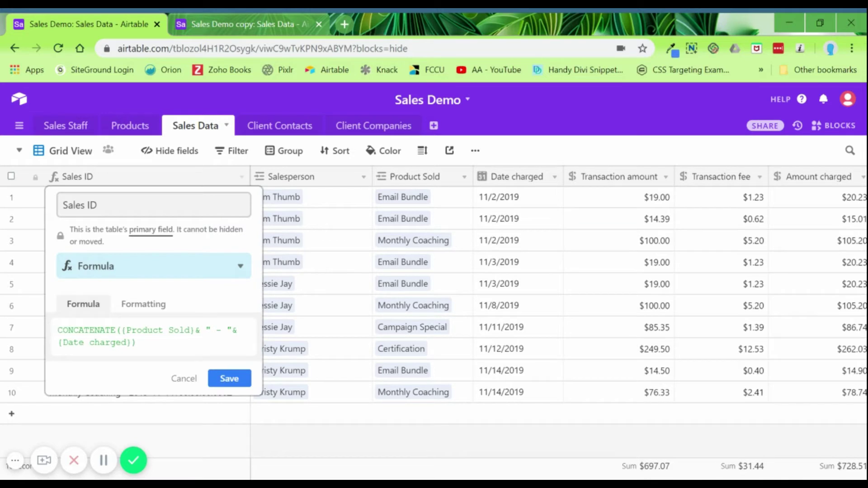
pyautogui.moveTo(127, 342); pyautogui.dragTo(67, 342)
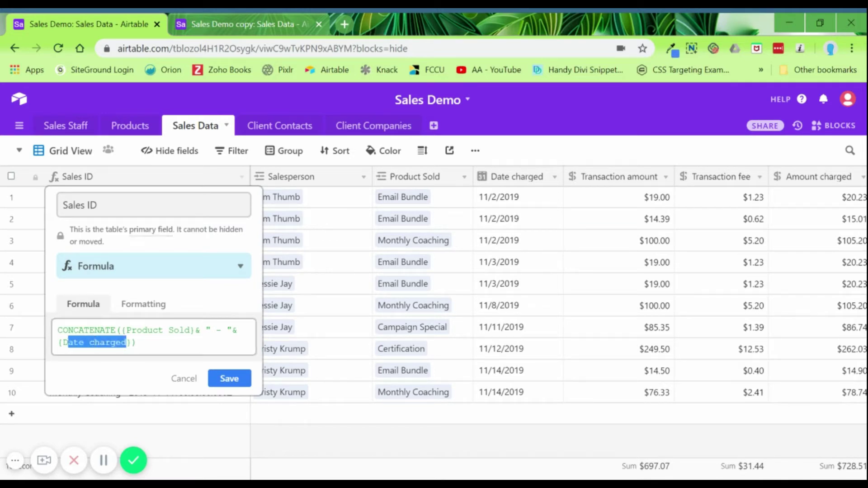
pyautogui.write('Salesperson')
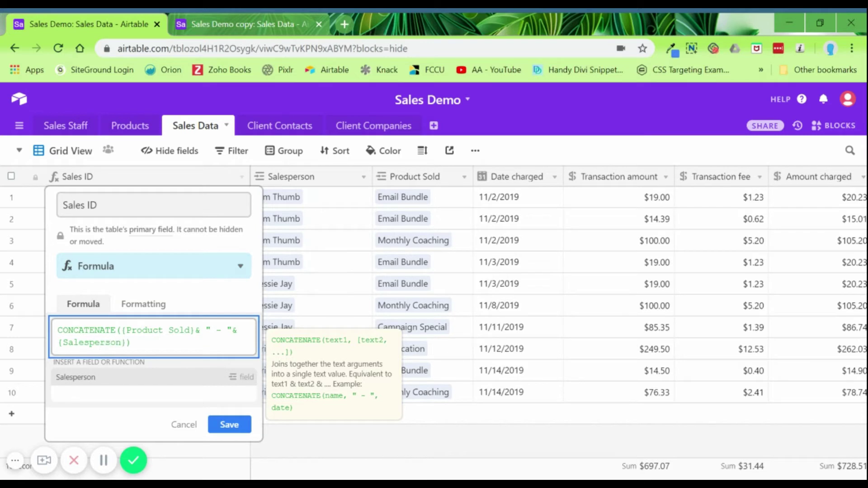
pyautogui.click(229, 423)
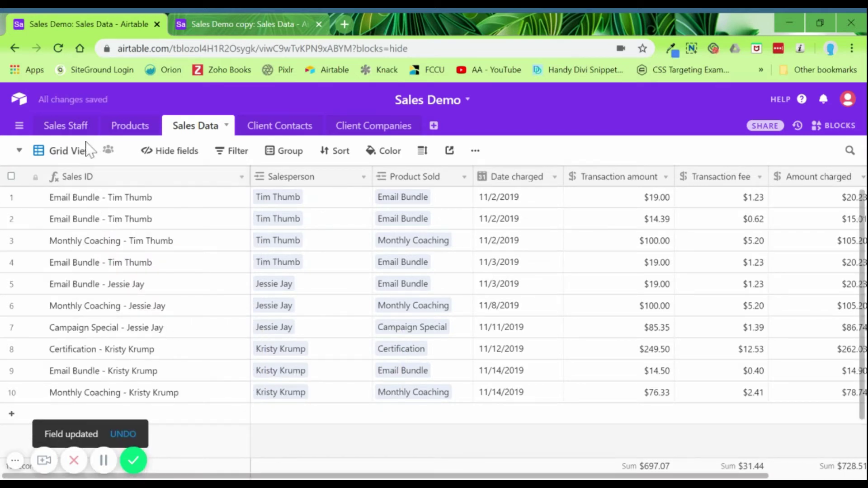
pyautogui.moveTo(250, 176); pyautogui.dragTo(177, 167)
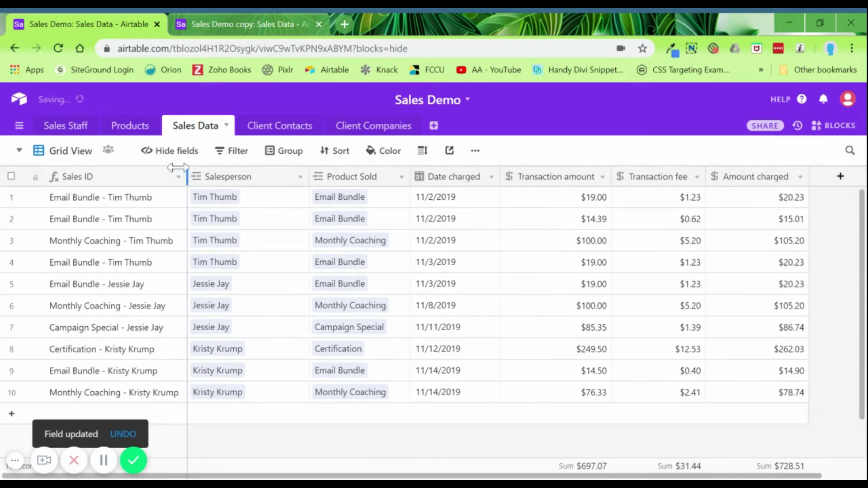
# - Widen the Sales Data field in the Products table and rename it as Salesperson
pyautogui.click(134, 128)
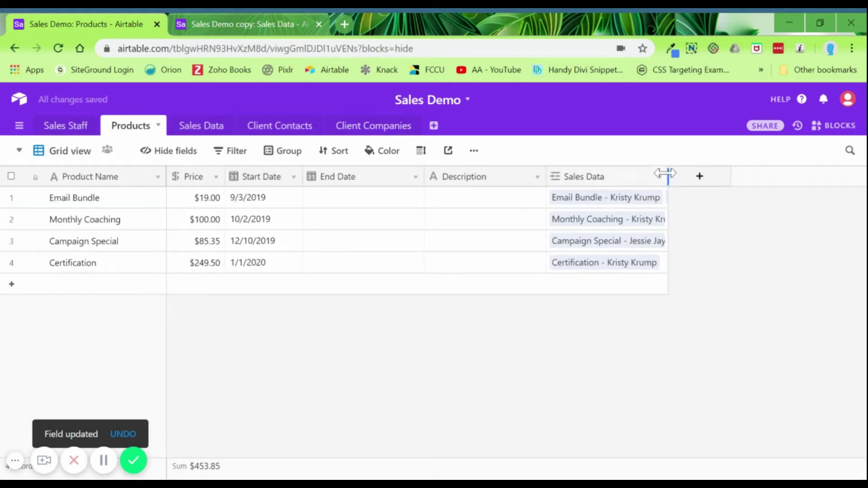
pyautogui.moveTo(668, 176); pyautogui.dragTo(773, 178)
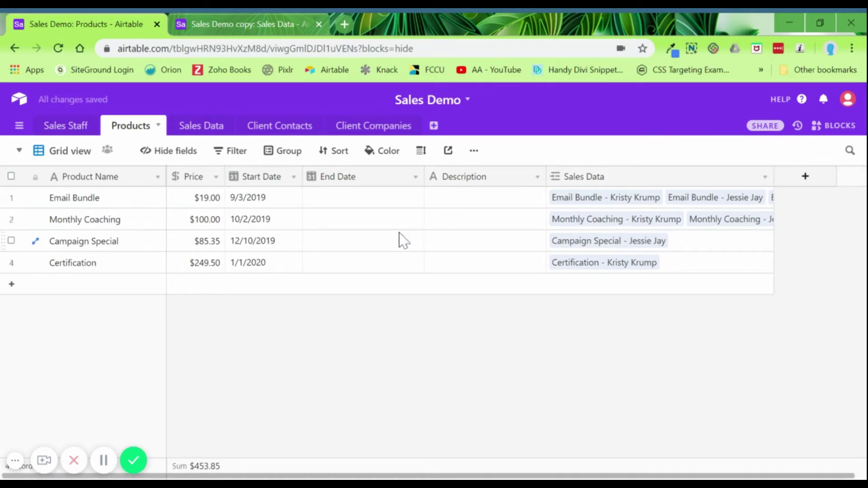
pyautogui.click(764, 176)
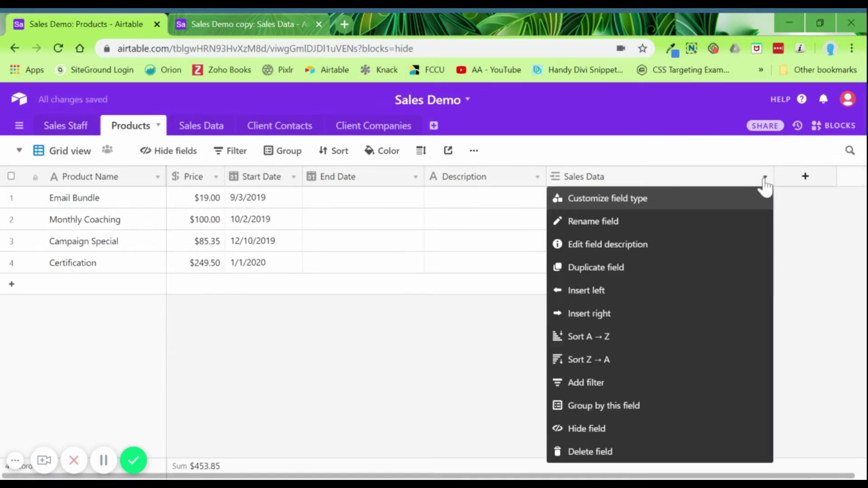
pyautogui.click(612, 222)
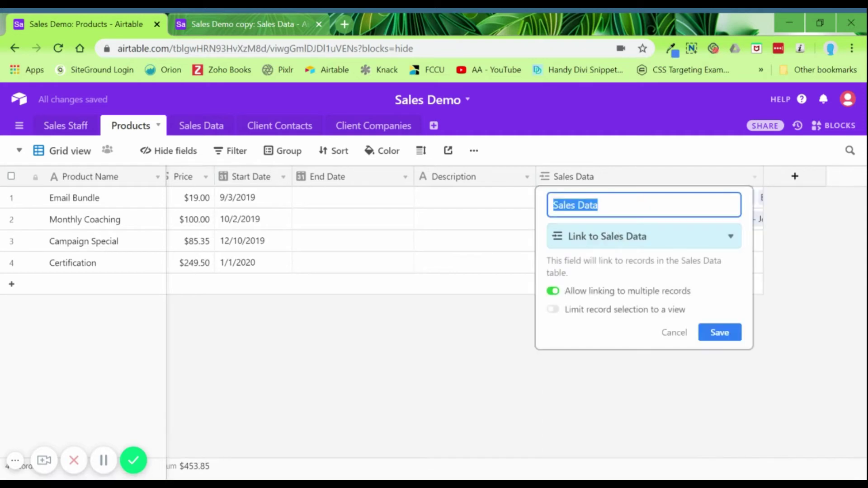
pyautogui.write('S')
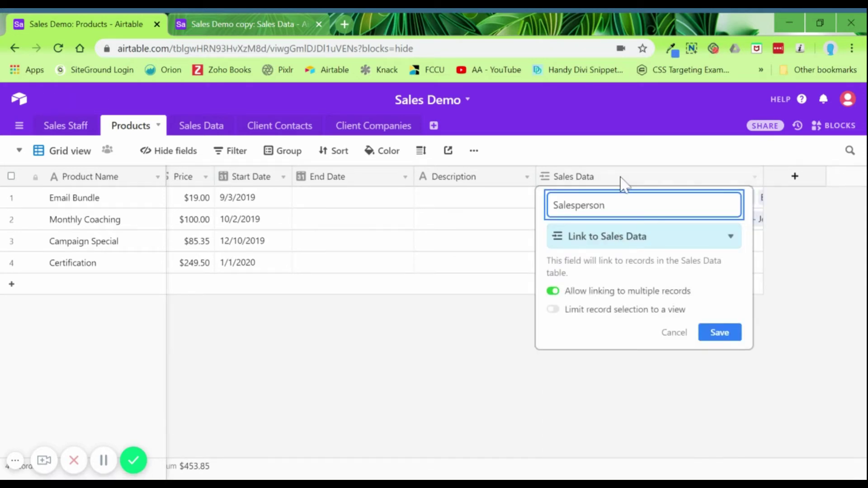
pyautogui.click(719, 333)
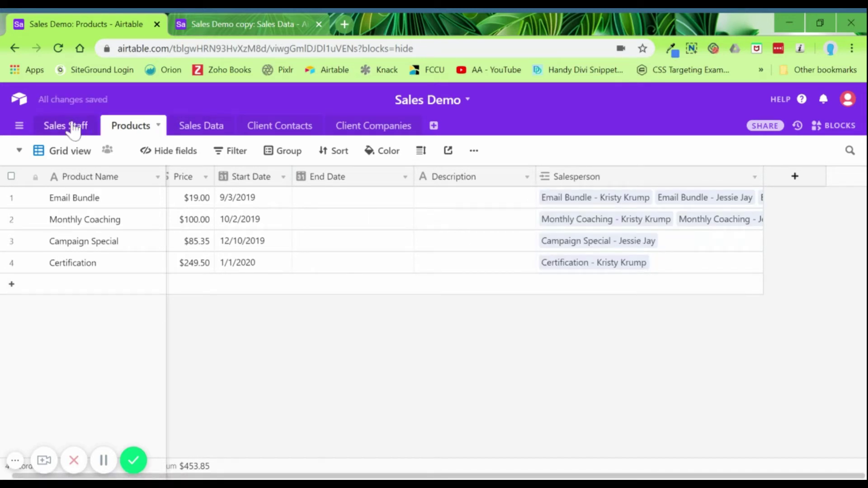
# - Rename the Sales Data link field in the Sales Staff table with a name beginning with "Pr"
pyautogui.click(204, 129)
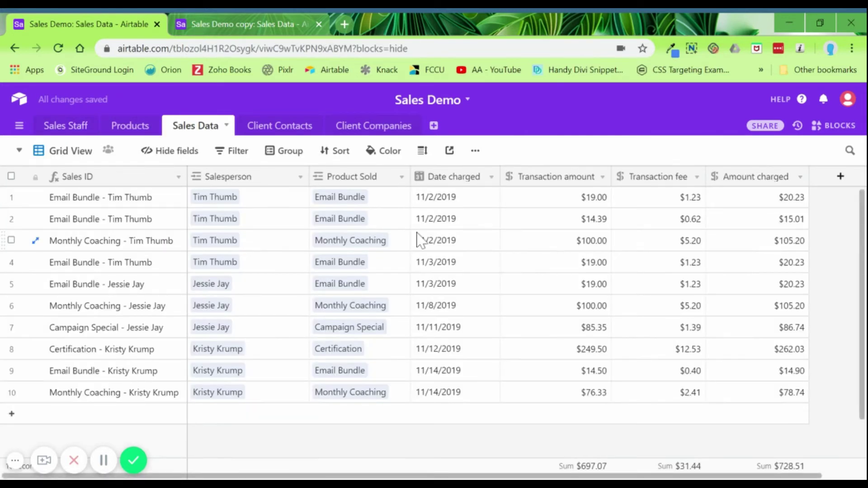
pyautogui.click(62, 131)
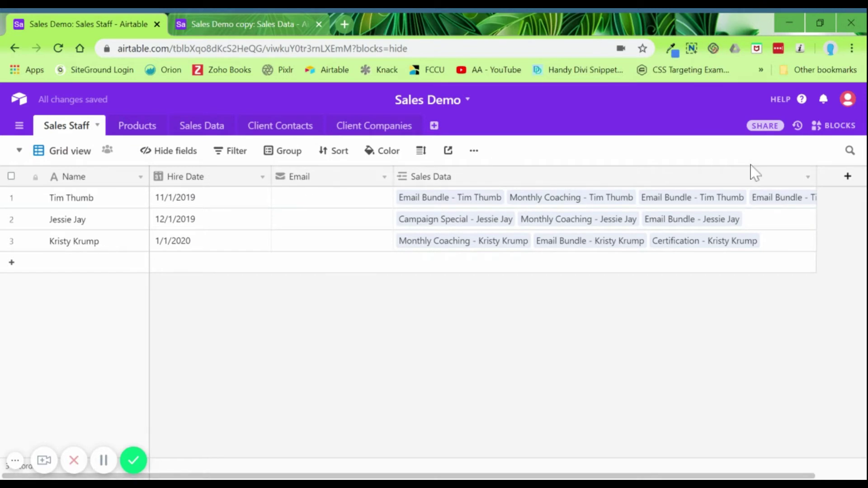
pyautogui.click(808, 178)
pyautogui.click(498, 223)
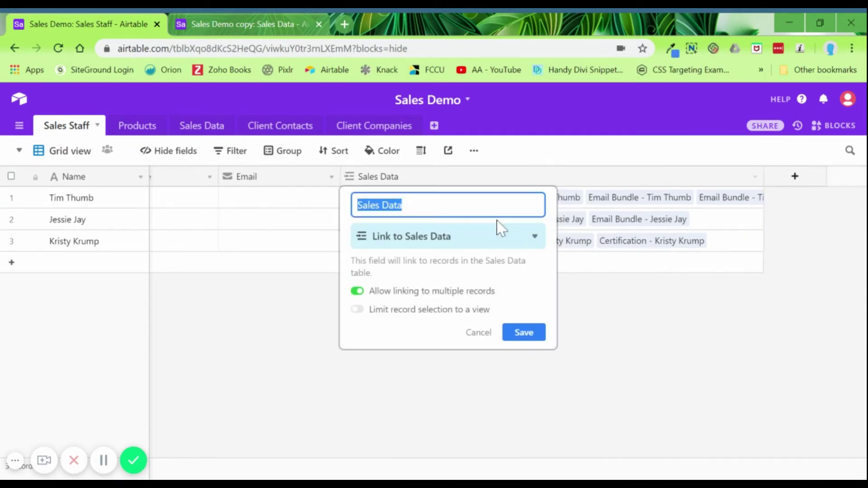
pyautogui.write('Pr')
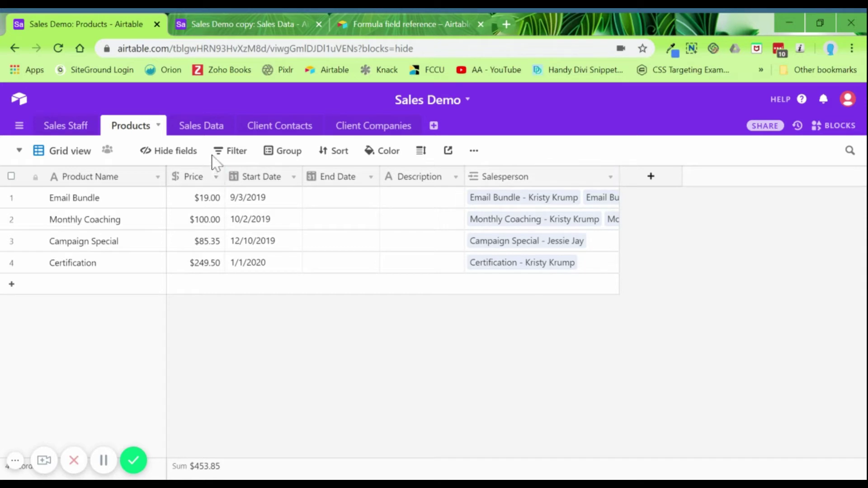
# - Set the Products table's row height to Tall and widen the Salesperson column to show more linked records per row
pyautogui.moveTo(613, 177); pyautogui.dragTo(633, 177)
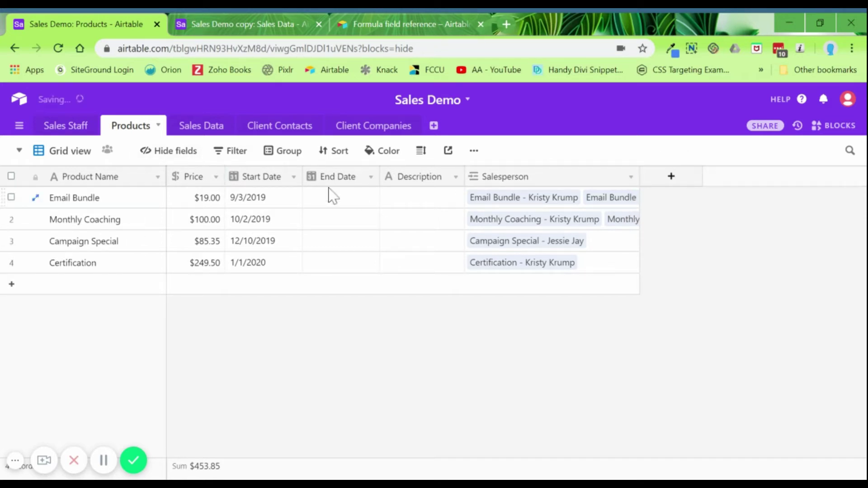
pyautogui.click(421, 151)
pyautogui.click(438, 248)
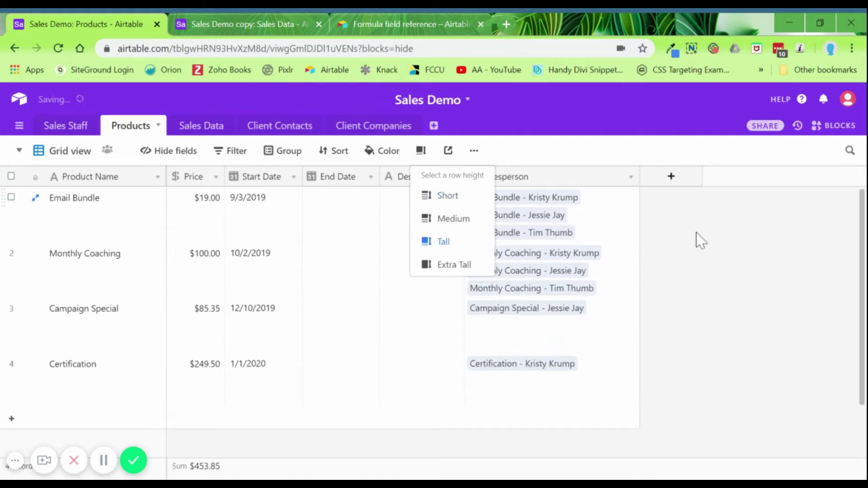
pyautogui.moveTo(640, 176); pyautogui.dragTo(719, 177)
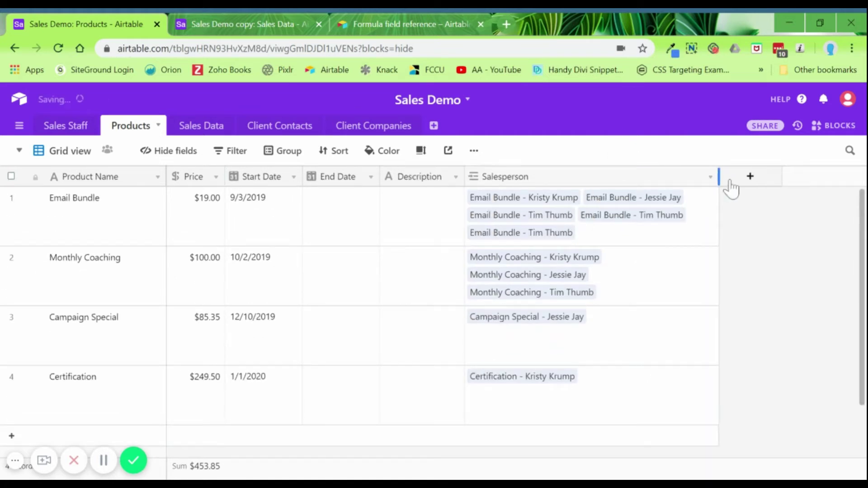
# - Add a Count field named Total Sales to the Products table that counts the linked Salesperson records, and narrow its column
pyautogui.click(757, 180)
pyautogui.click(777, 244)
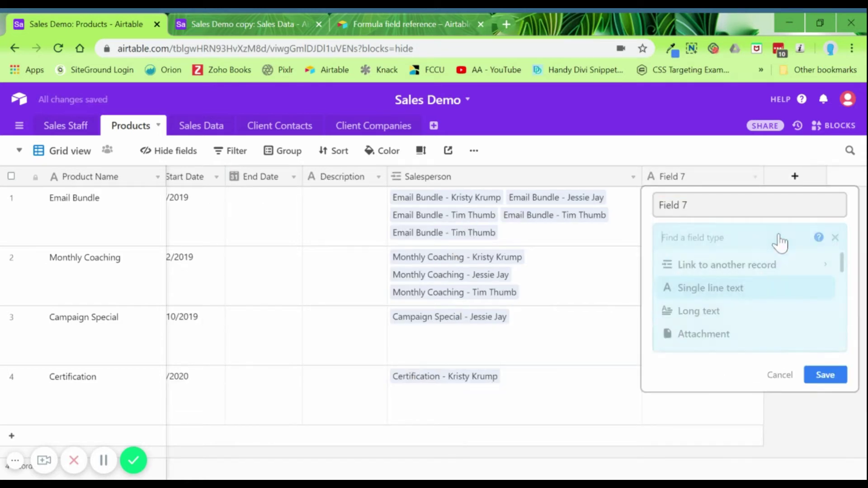
pyautogui.moveTo(846, 262); pyautogui.dragTo(845, 330)
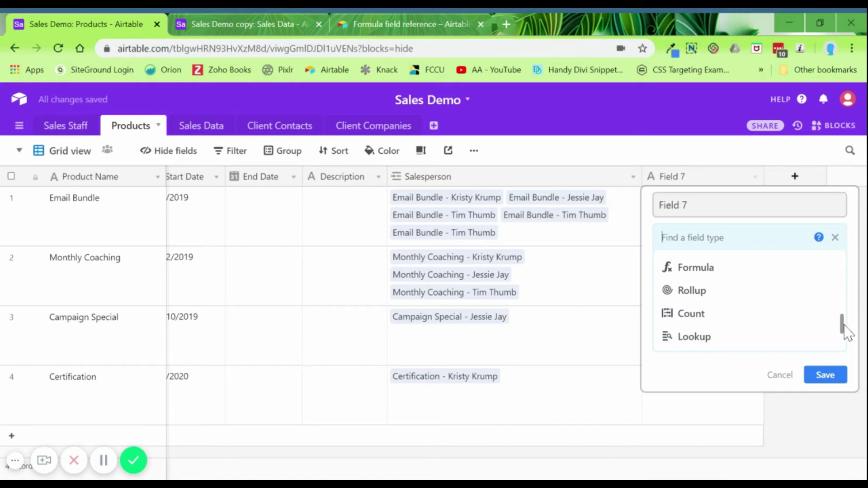
pyautogui.click(683, 312)
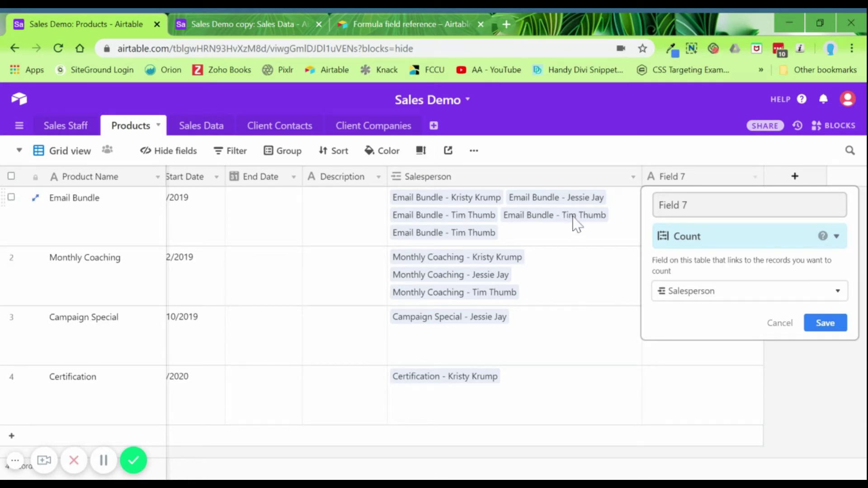
pyautogui.doubleClick(684, 205)
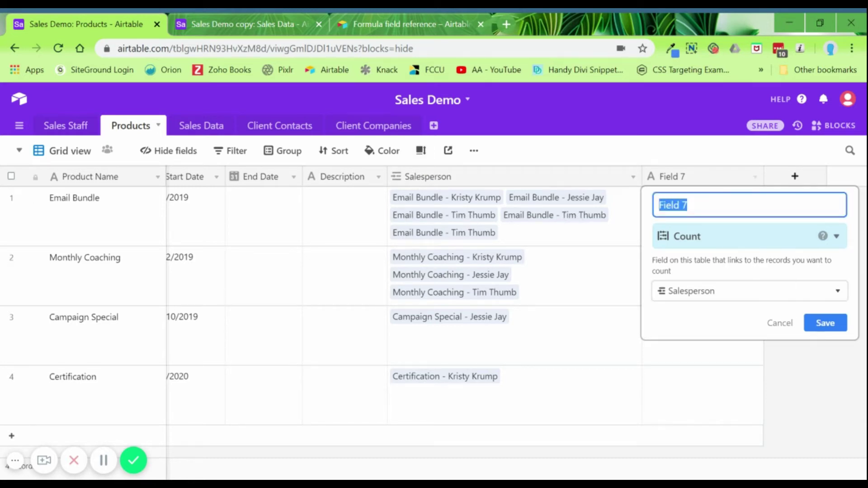
pyautogui.write('Total Sales')
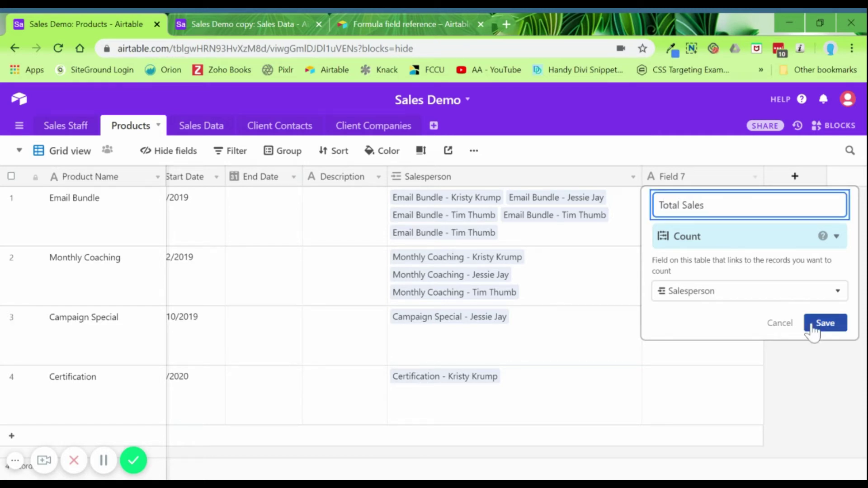
pyautogui.click(811, 327)
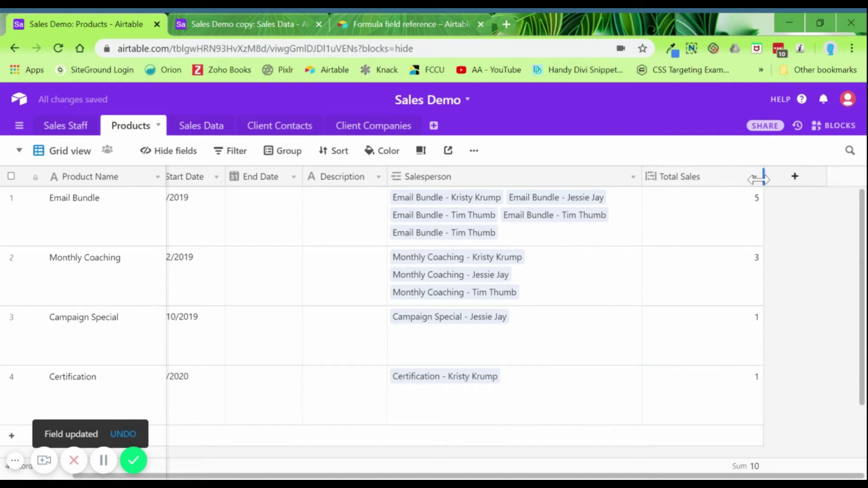
pyautogui.hscroll(-2, 751, 181)
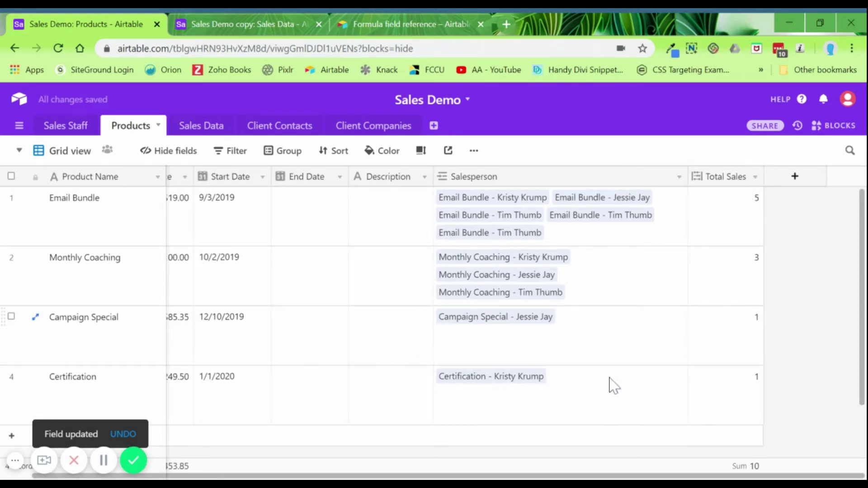
# - Set the row height of the Products grid view to Medium
pyautogui.click(421, 151)
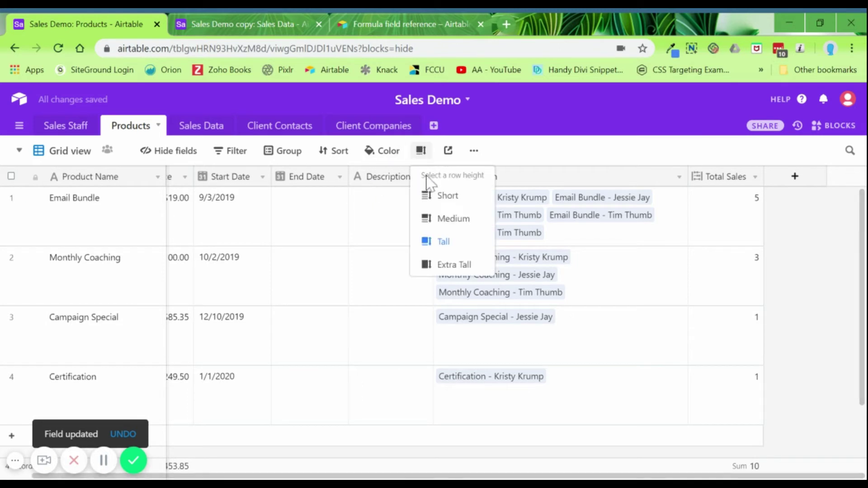
pyautogui.click(438, 219)
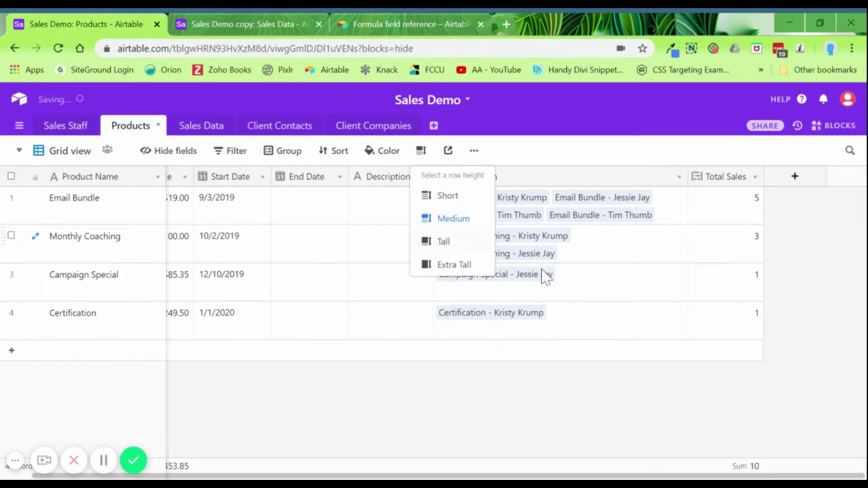
pyautogui.click(587, 404)
pyautogui.hscroll(-2, 617, 454)
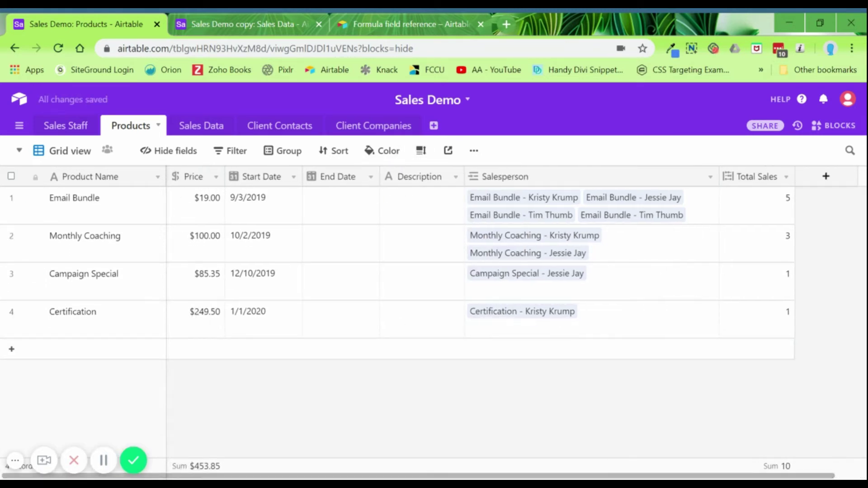
# - Duplicate the Products grid view and name the copy Total Sales by Product
pyautogui.click(474, 150)
pyautogui.click(514, 196)
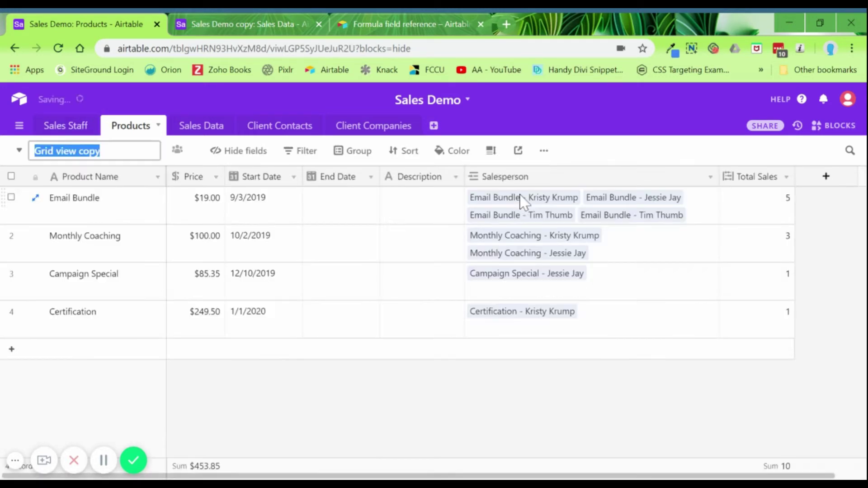
pyautogui.write('Total Sales by Product')
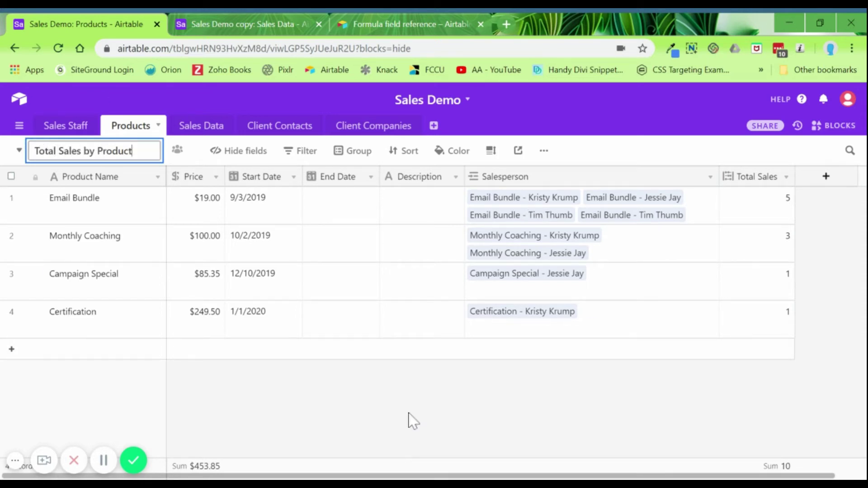
pyautogui.press('Return')
# - Hide the Start Date, End Date, Description and Salesperson fields in the Total Sales by Product view
pyautogui.click(228, 150)
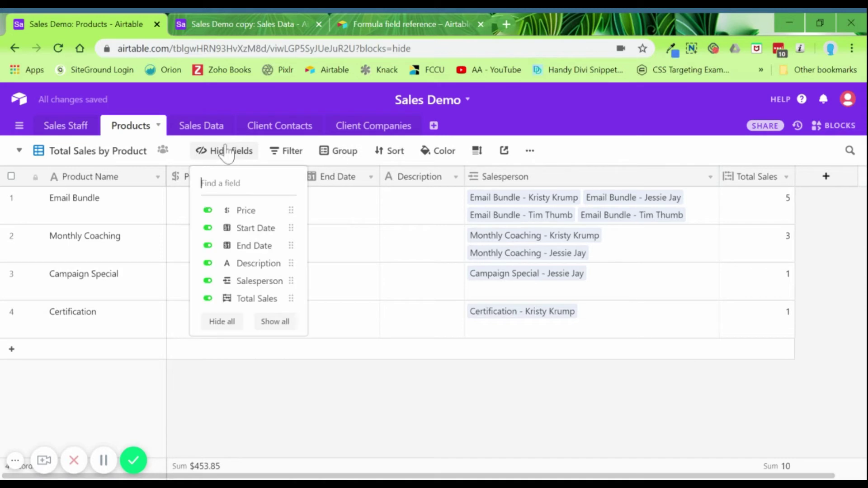
pyautogui.click(256, 231)
pyautogui.click(257, 251)
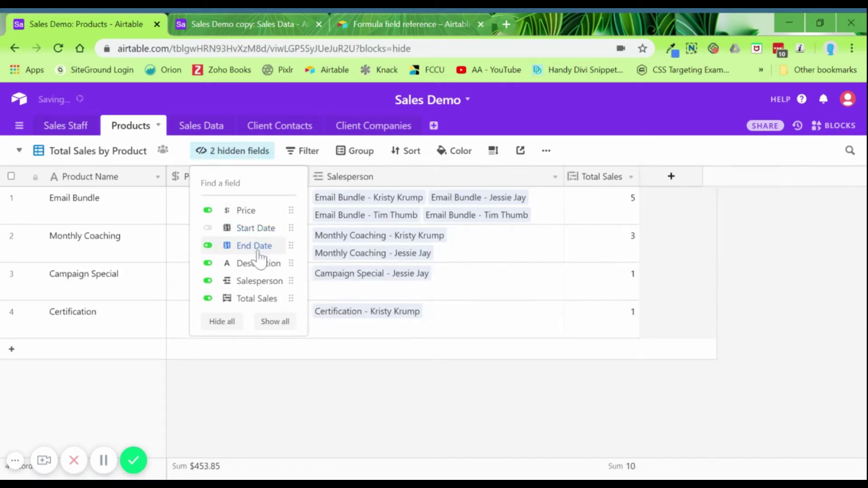
pyautogui.click(260, 263)
pyautogui.click(258, 280)
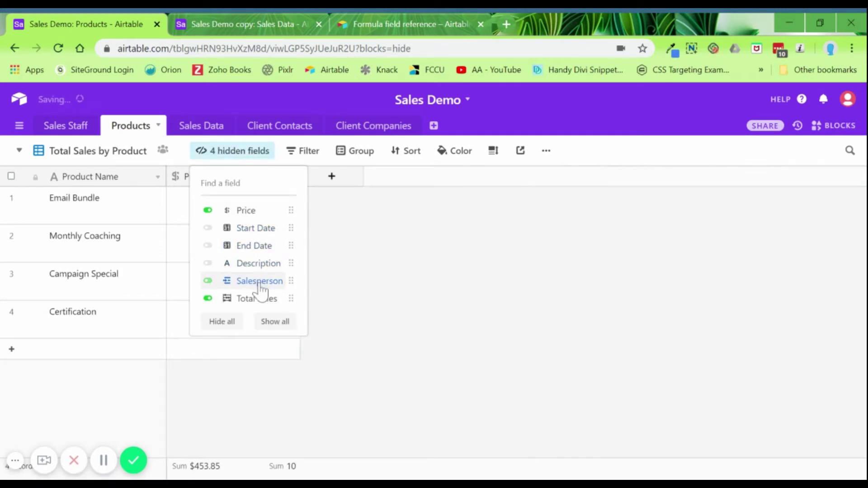
pyautogui.click(341, 248)
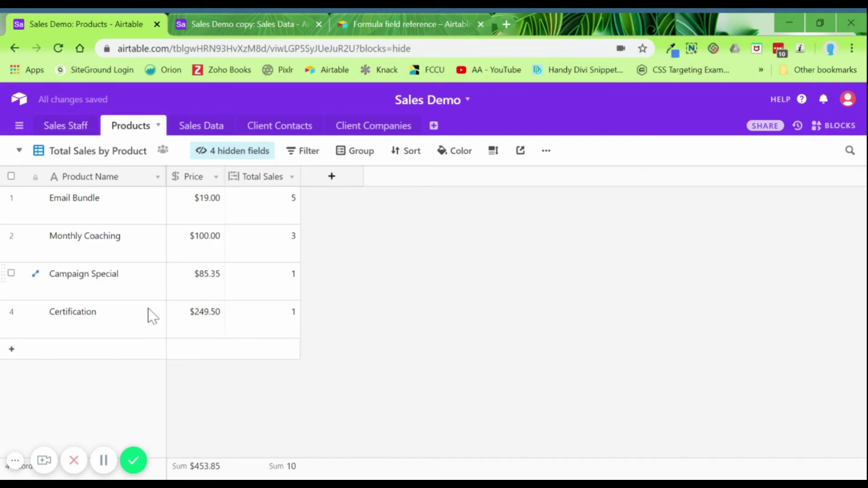
# - Hide the Price field in the Total Sales by Product view
pyautogui.rightClick(189, 181)
pyautogui.click(198, 428)
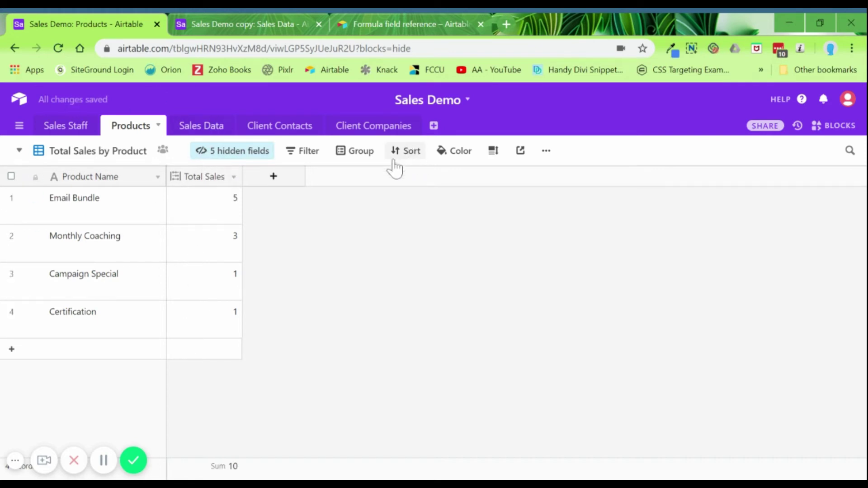
pyautogui.click(407, 153)
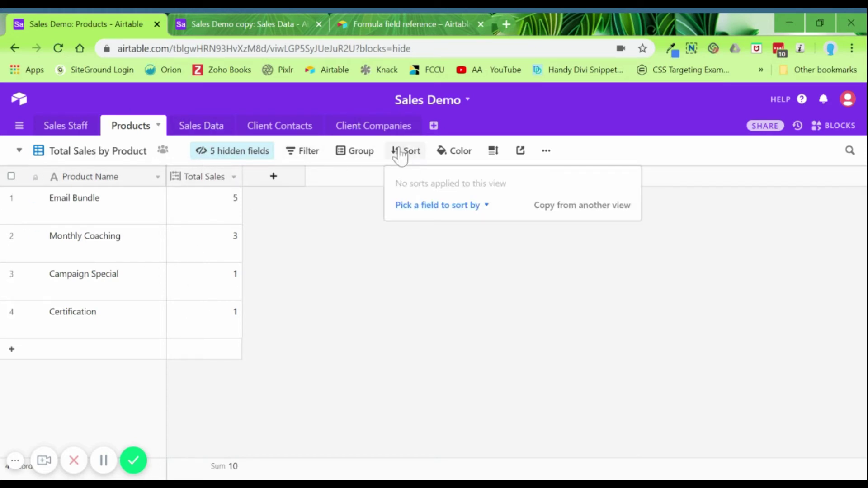
pyautogui.click(427, 208)
pyautogui.scroll(-1, 441, 282)
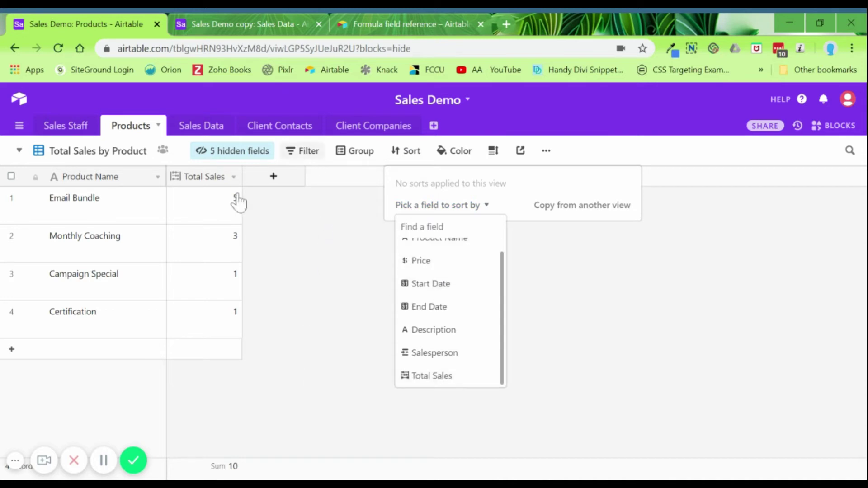
pyautogui.press('Escape')
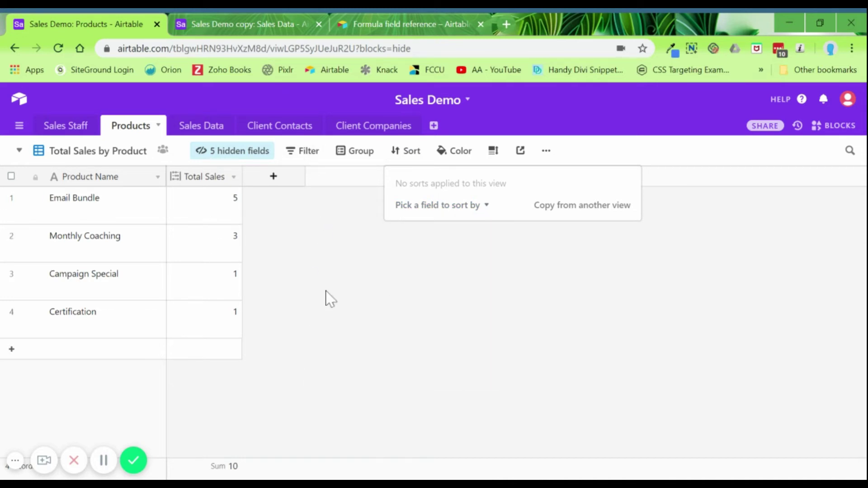
pyautogui.click(103, 460)
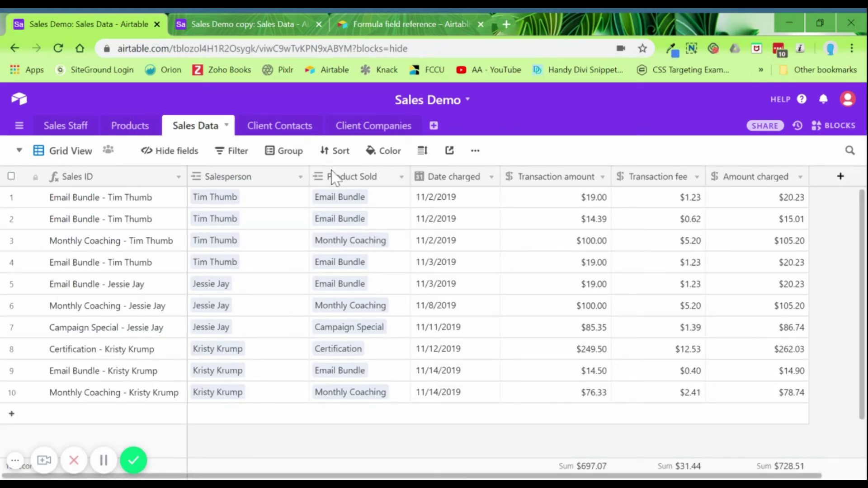
# - Insert a new field before Date charged in the Sales Data table and make it a Lookup field
pyautogui.click(491, 177)
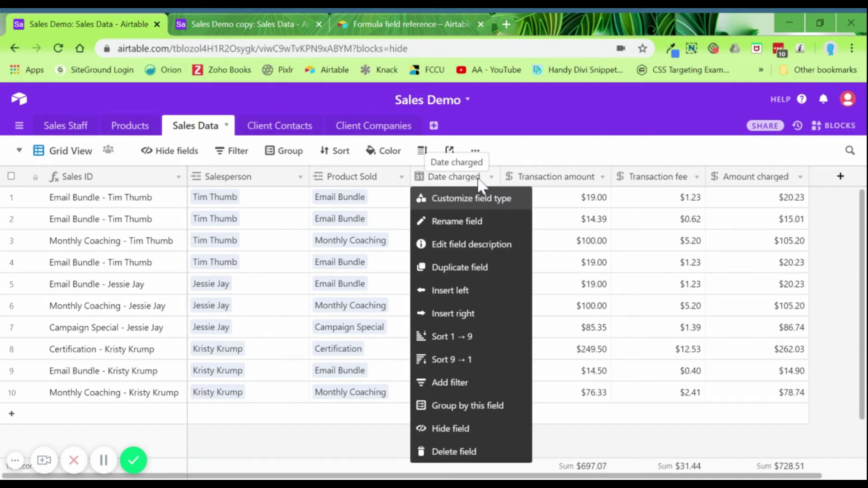
pyautogui.click(493, 294)
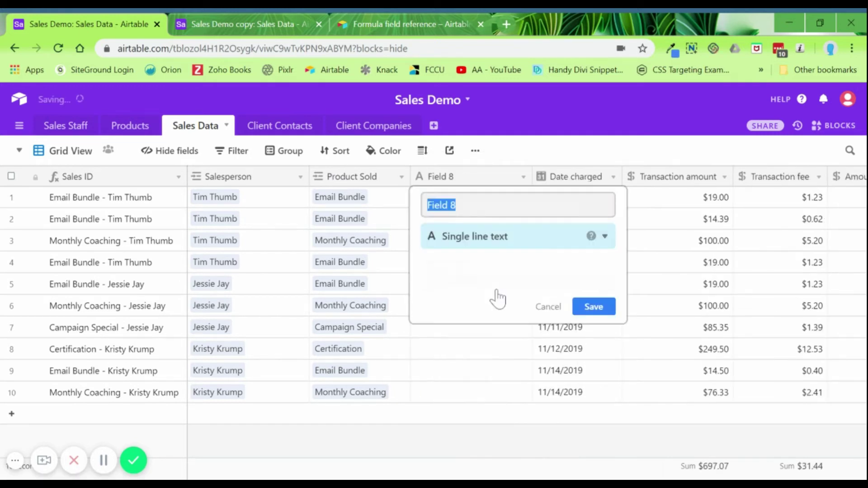
pyautogui.click(514, 243)
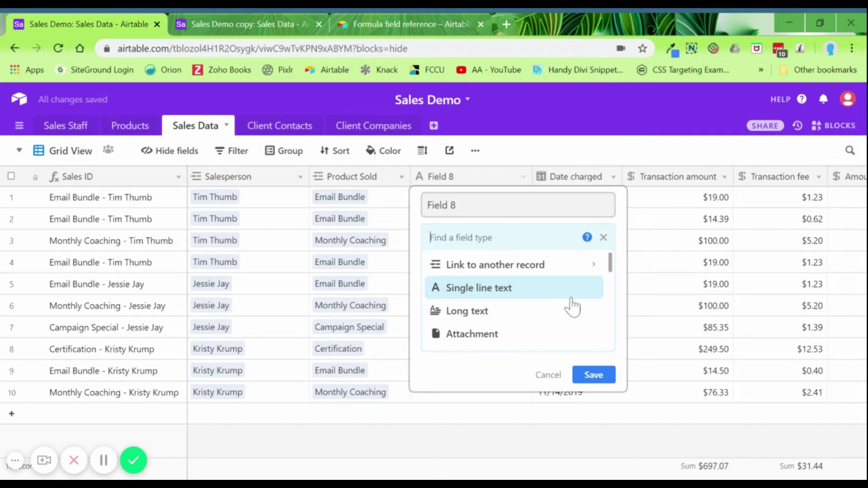
pyautogui.moveTo(612, 265); pyautogui.dragTo(614, 298)
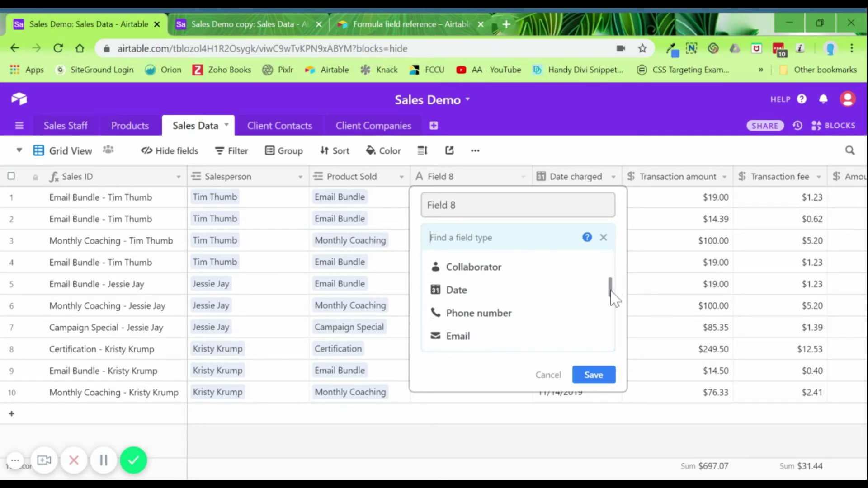
pyautogui.write('lo')
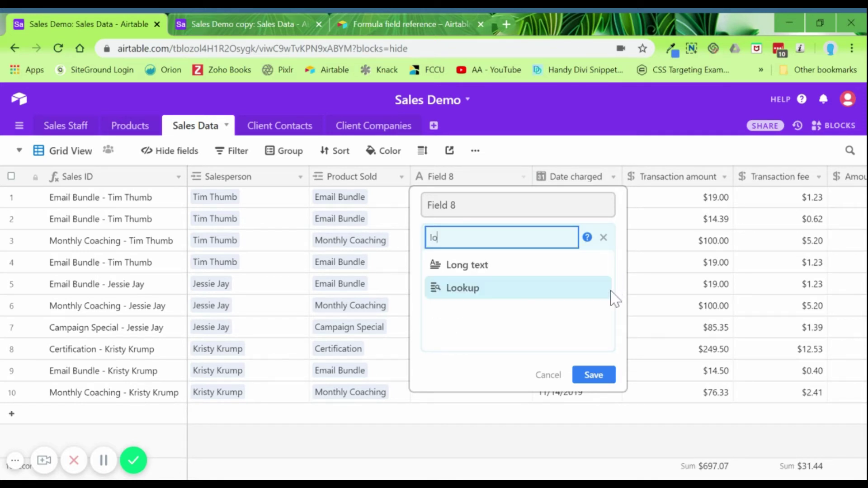
pyautogui.click(599, 294)
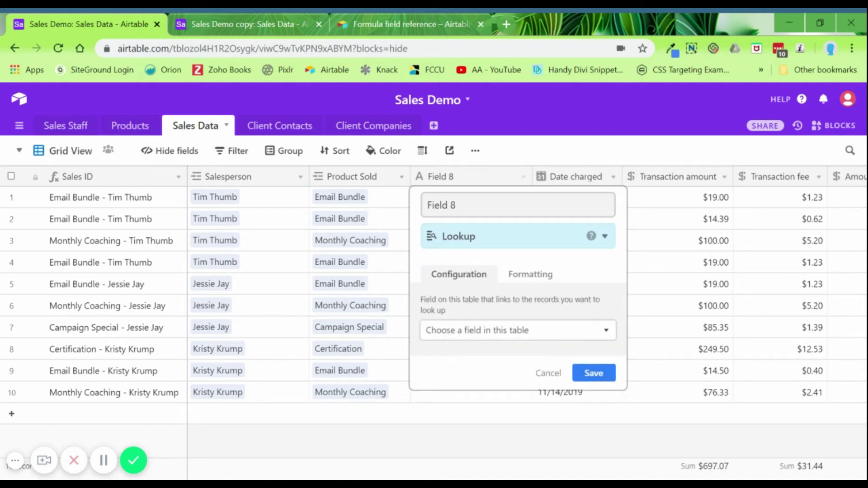
# - Name the lookup field Product Price and have it look up the Products table's Price through the Product Sold field
pyautogui.moveTo(434, 205); pyautogui.dragTo(456, 205)
pyautogui.write('Product Price')
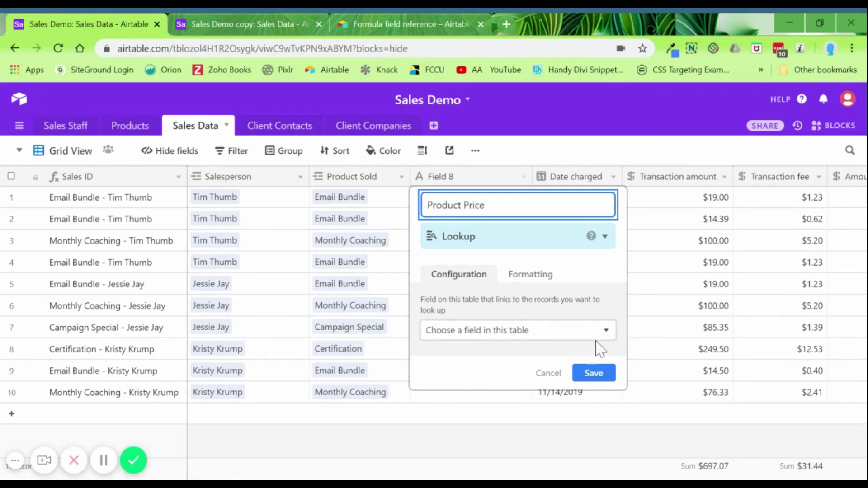
pyautogui.click(591, 335)
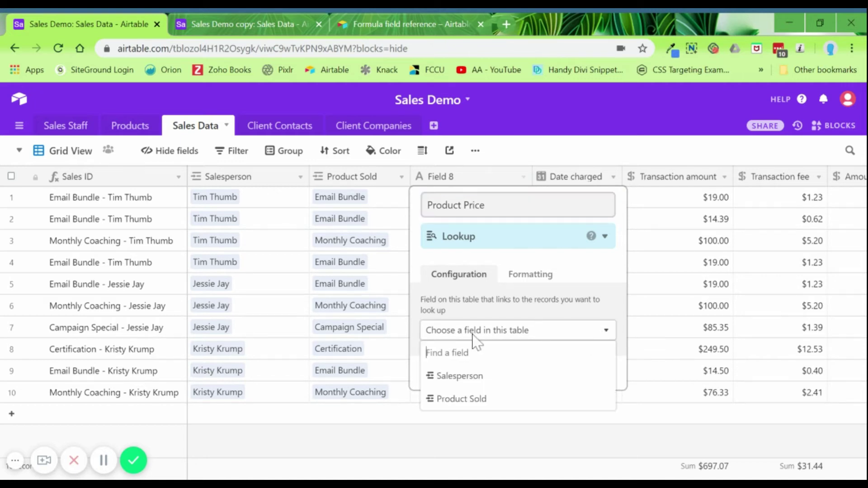
pyautogui.click(461, 398)
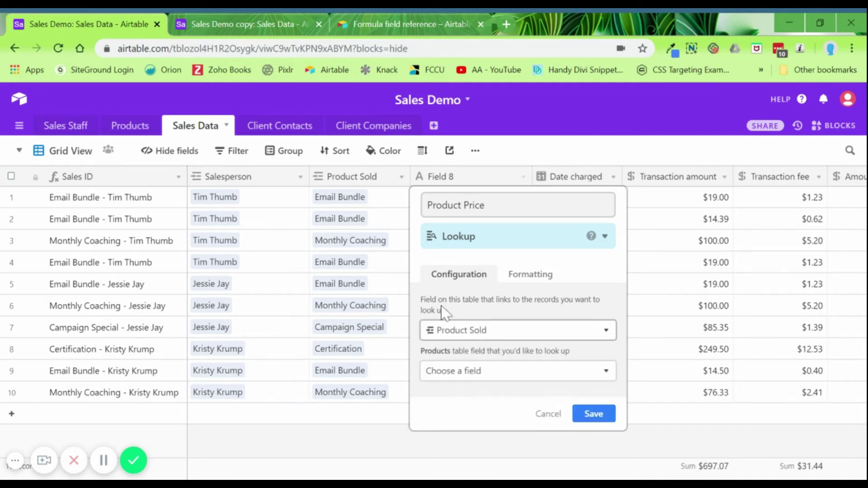
pyautogui.click(447, 376)
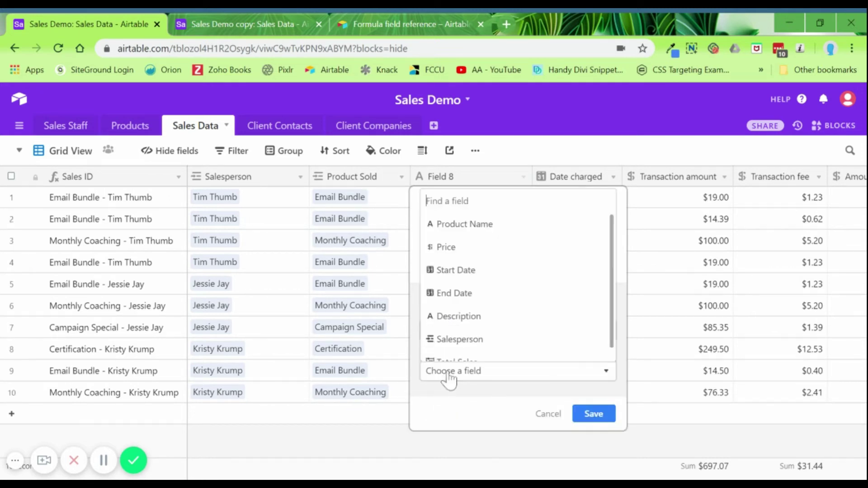
pyautogui.click(439, 253)
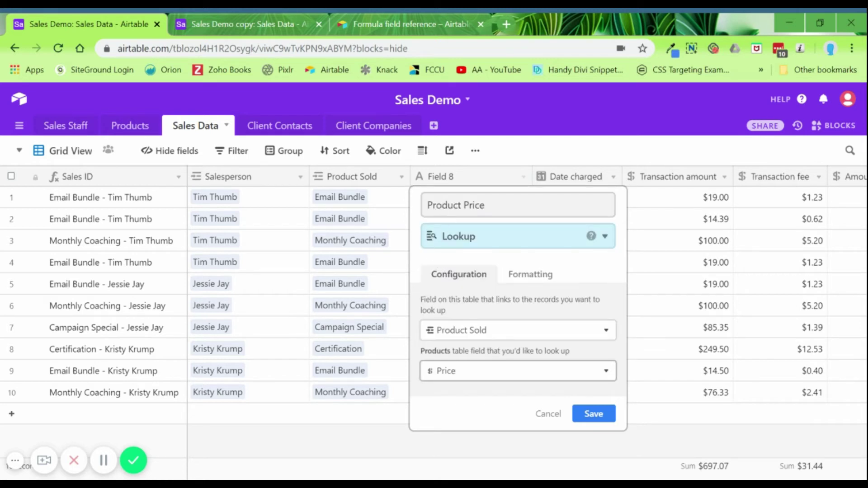
# - Save the Product Price field with Currency formatting at $1.00 precision and narrow its column
pyautogui.click(548, 277)
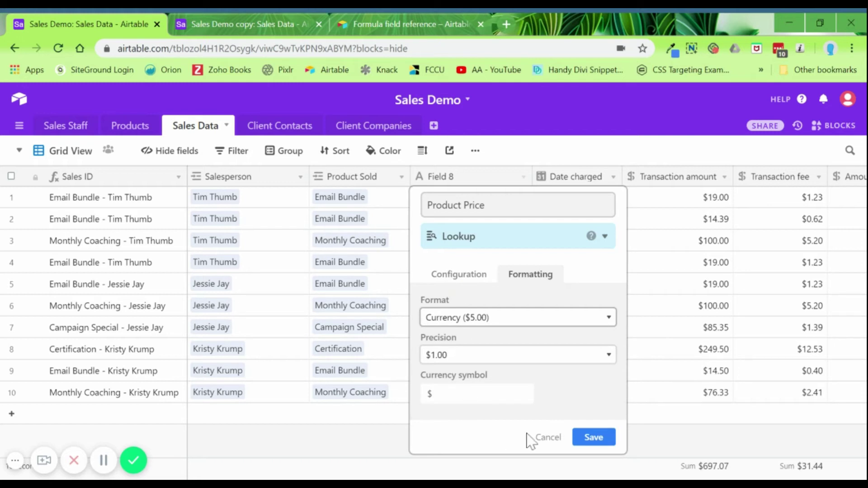
pyautogui.click(592, 437)
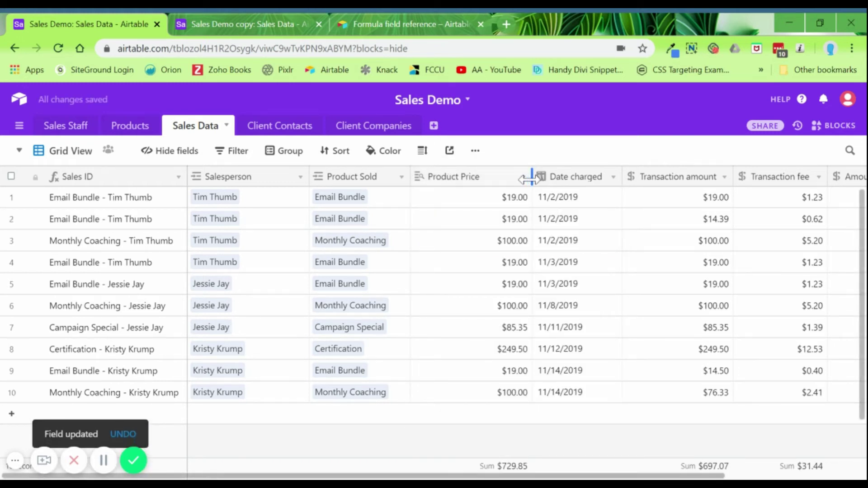
pyautogui.moveTo(529, 179); pyautogui.dragTo(509, 177)
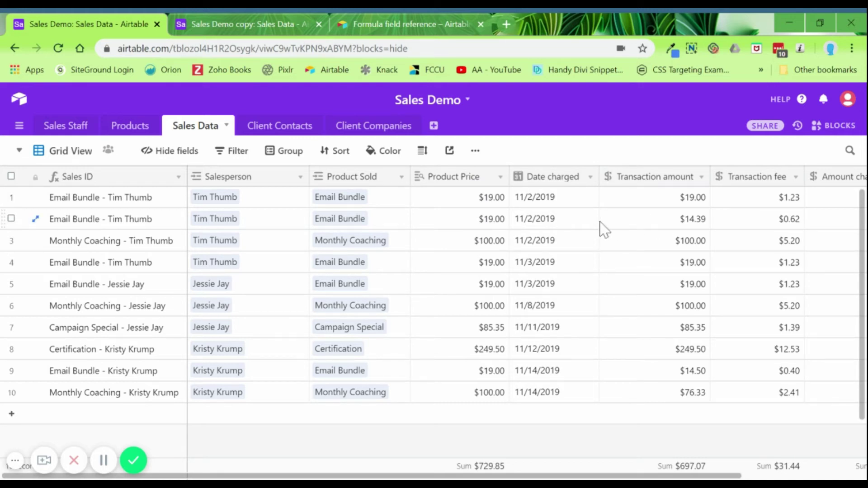
# - In the second sales record, set the transaction amount to $14.00, the transaction fee to $2.00 and the amount charged to $16.00
pyautogui.click(700, 226)
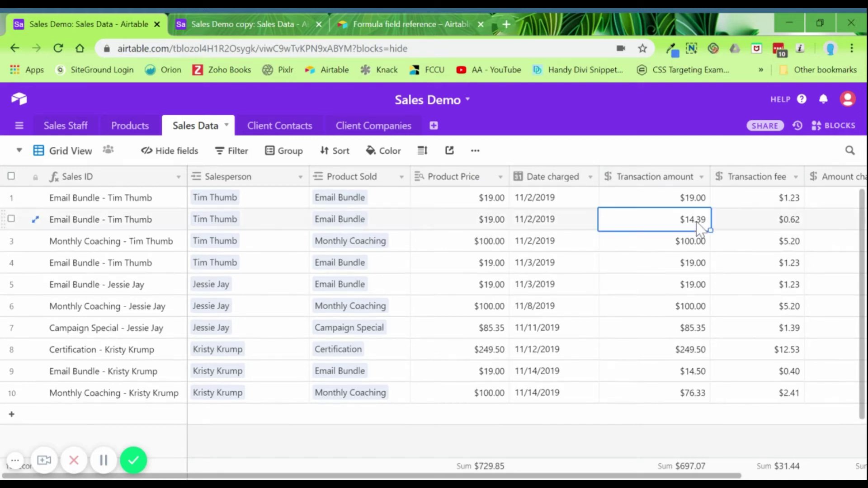
pyautogui.write('1400')
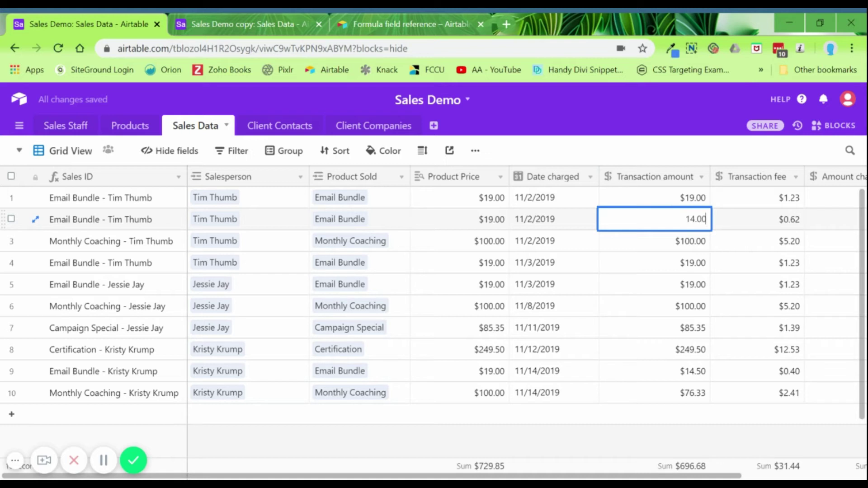
pyautogui.press('Tab')
pyautogui.write('2.00')
pyautogui.press('Tab')
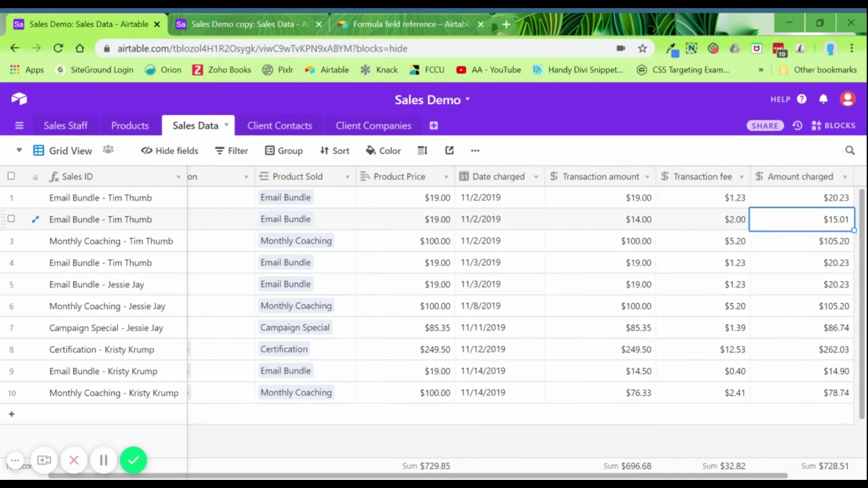
pyautogui.write('16')
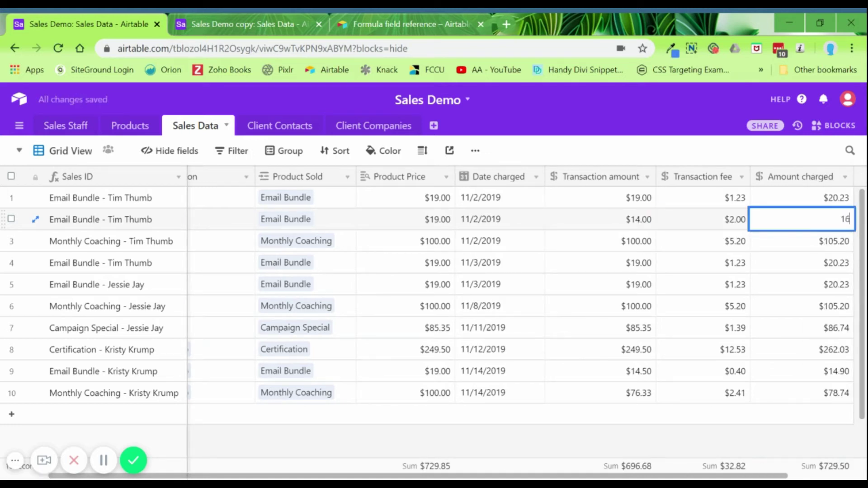
pyautogui.click(621, 250)
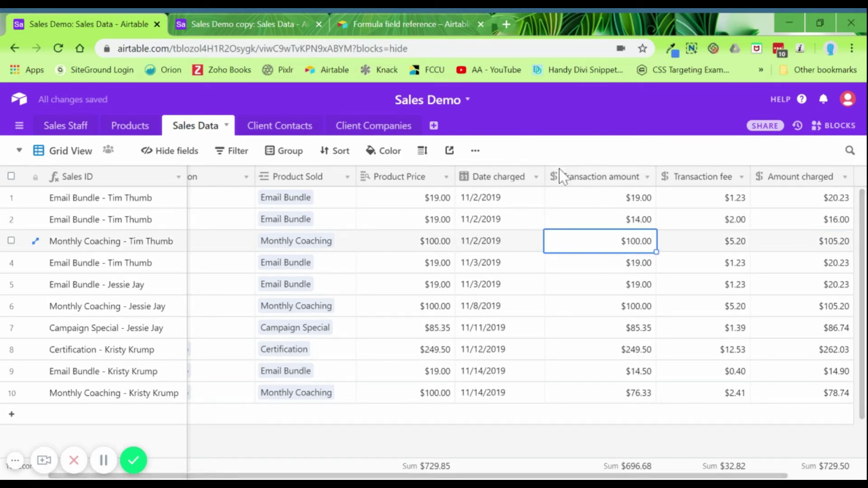
# - Insert a Formula field named Net Difference before the Transaction amount field
pyautogui.rightClick(618, 182)
pyautogui.click(622, 294)
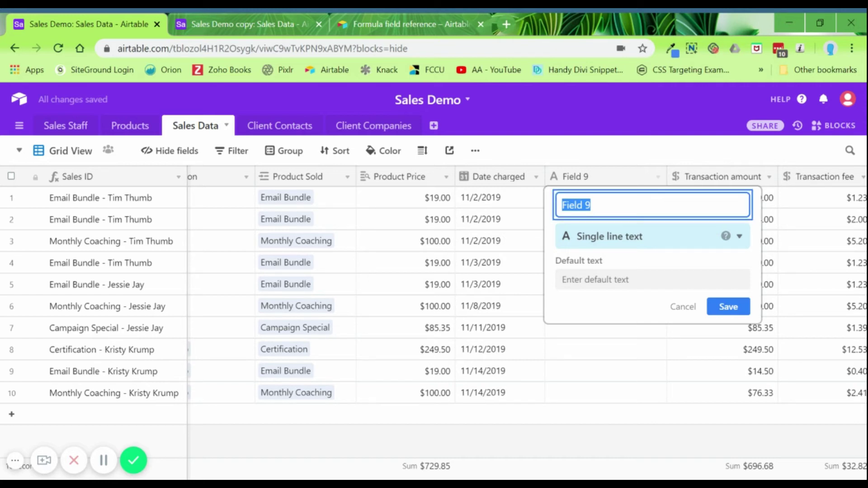
pyautogui.write('Net Difference')
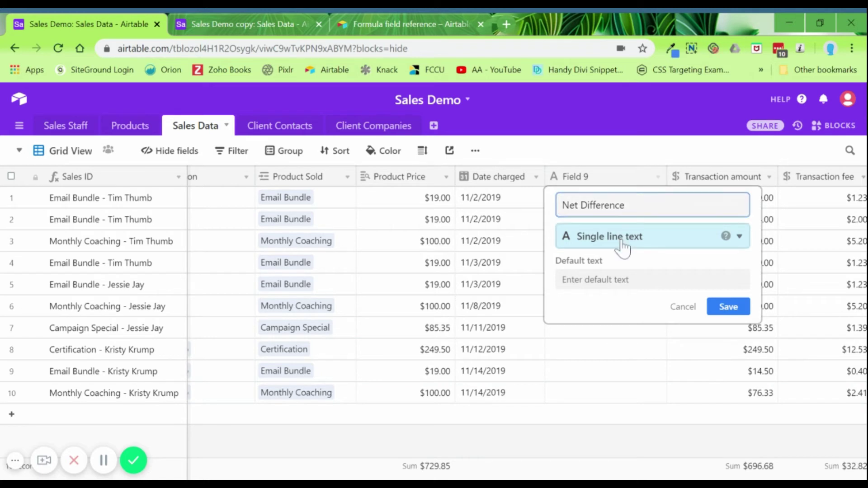
pyautogui.click(624, 245)
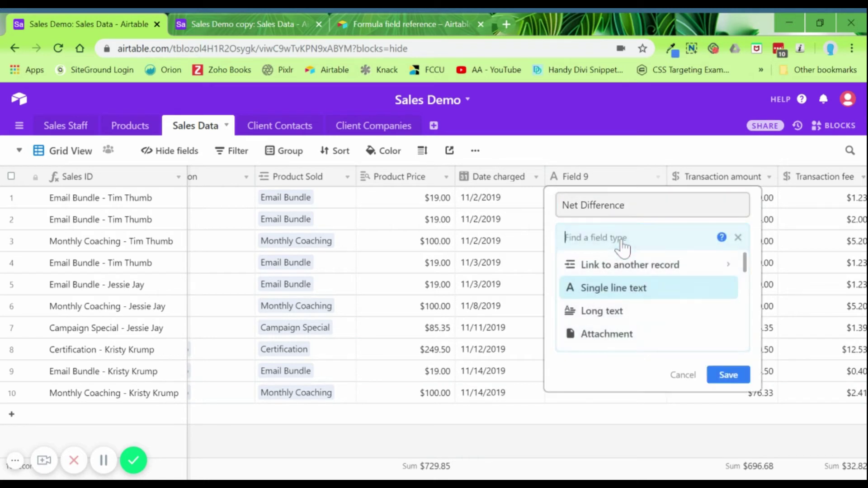
pyautogui.write('form')
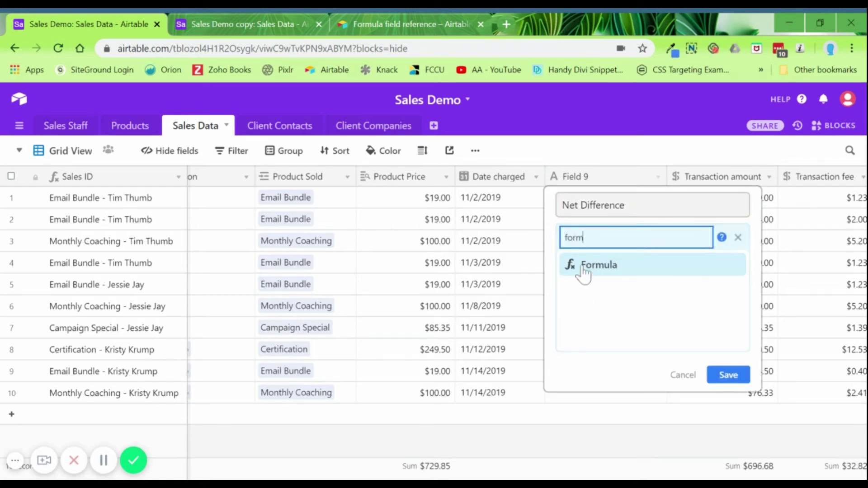
pyautogui.click(581, 267)
# - Set the Net Difference formula to {Product Price}-{Transaction amount} and save the field
pyautogui.click(651, 300)
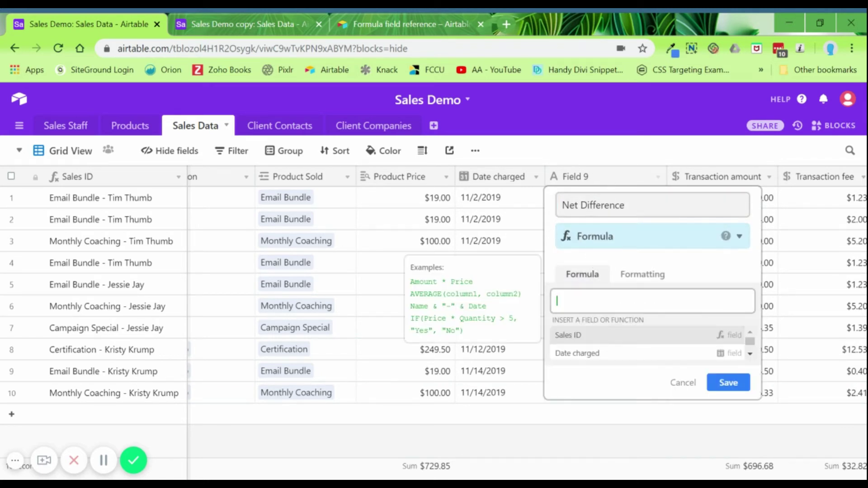
pyautogui.write('Pr')
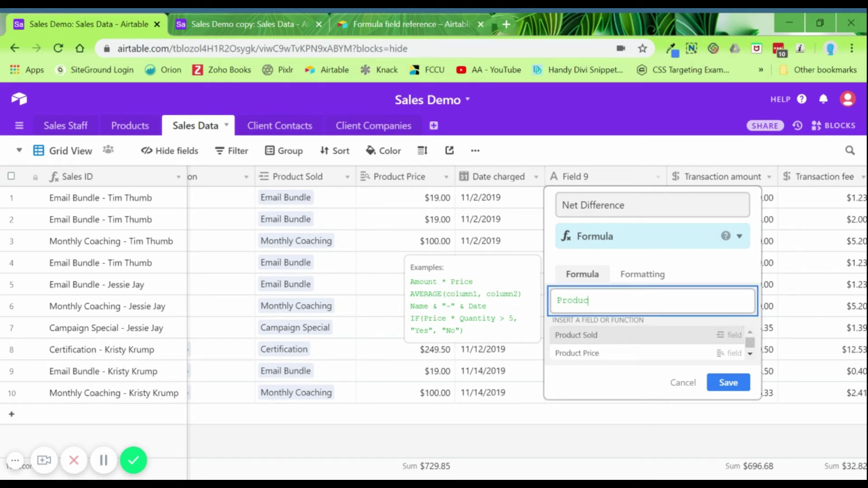
pyautogui.write('oduc')
pyautogui.click(614, 356)
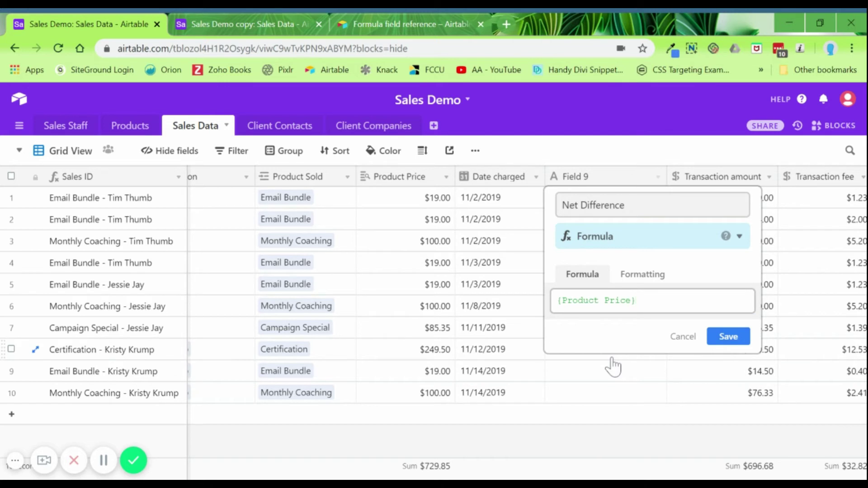
pyautogui.write('-tran')
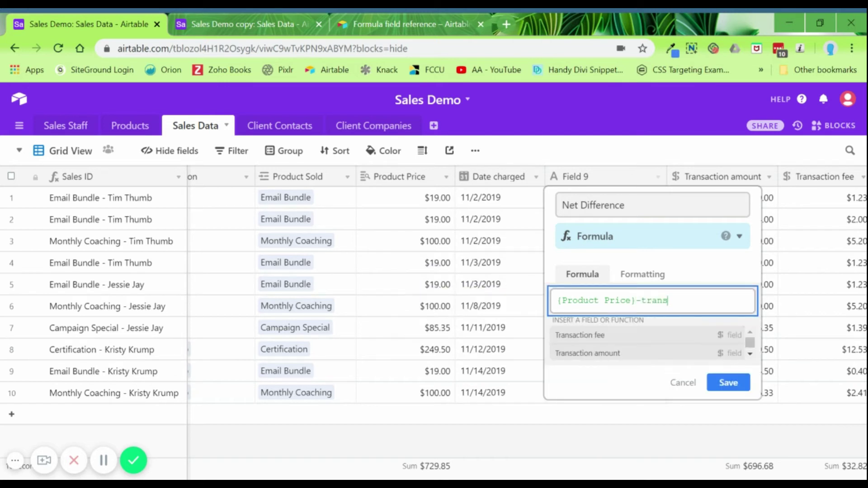
pyautogui.write('s')
pyautogui.click(608, 353)
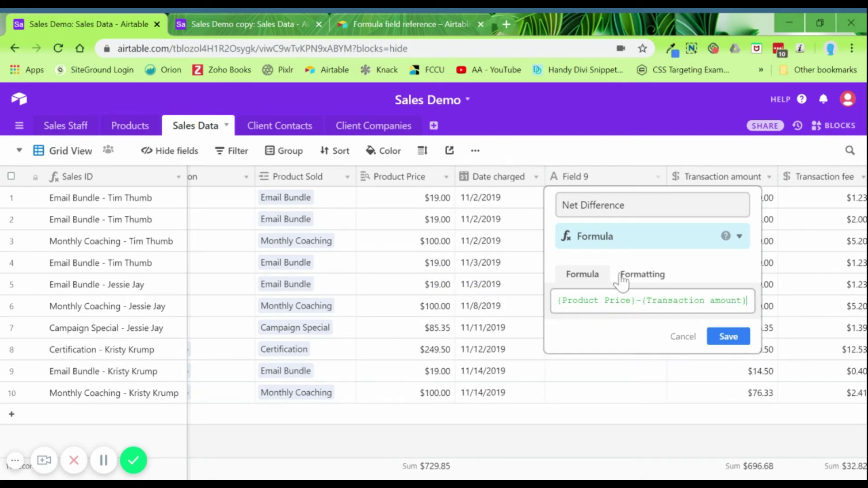
pyautogui.click(729, 336)
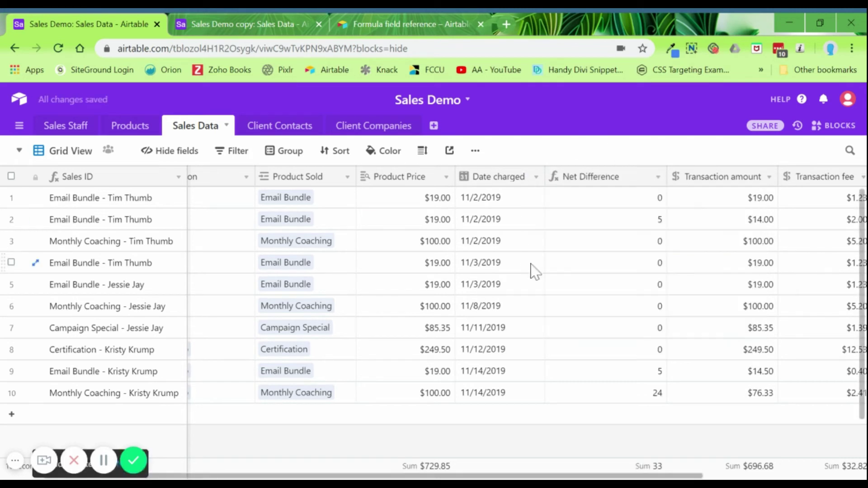
# - Format the Net Difference field as Currency with $1.00 precision, save it and narrow its column
pyautogui.click(658, 178)
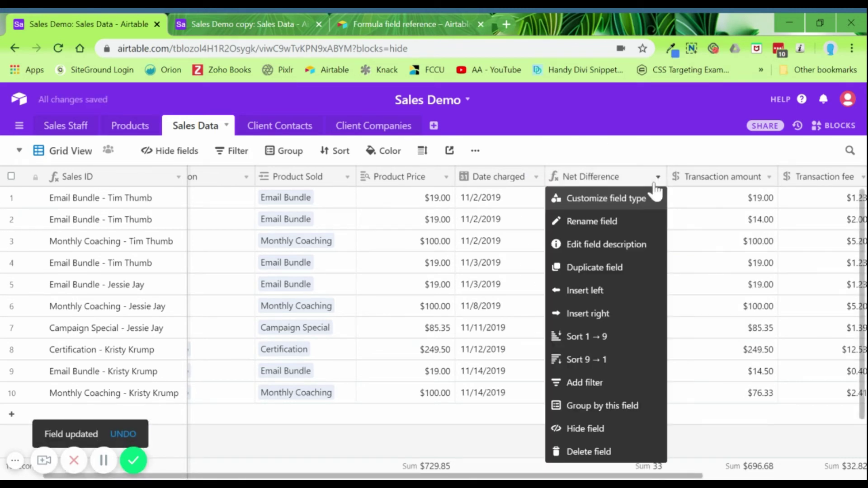
pyautogui.click(647, 199)
pyautogui.click(649, 276)
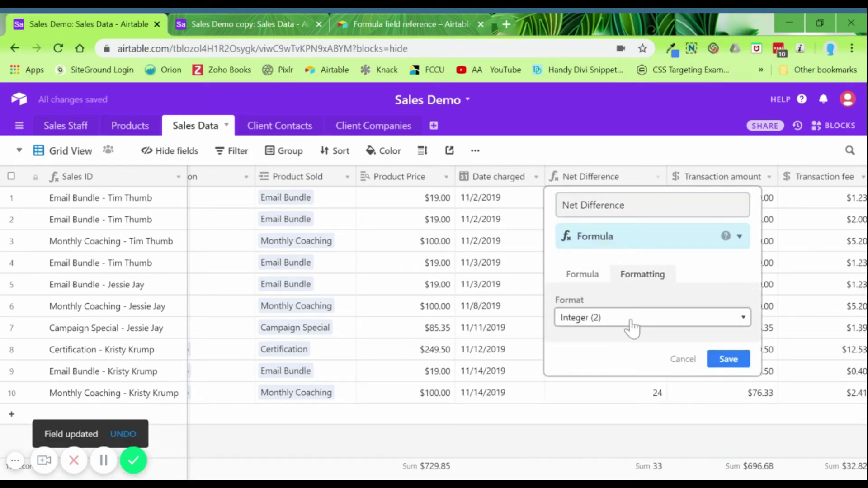
pyautogui.click(625, 323)
pyautogui.click(675, 368)
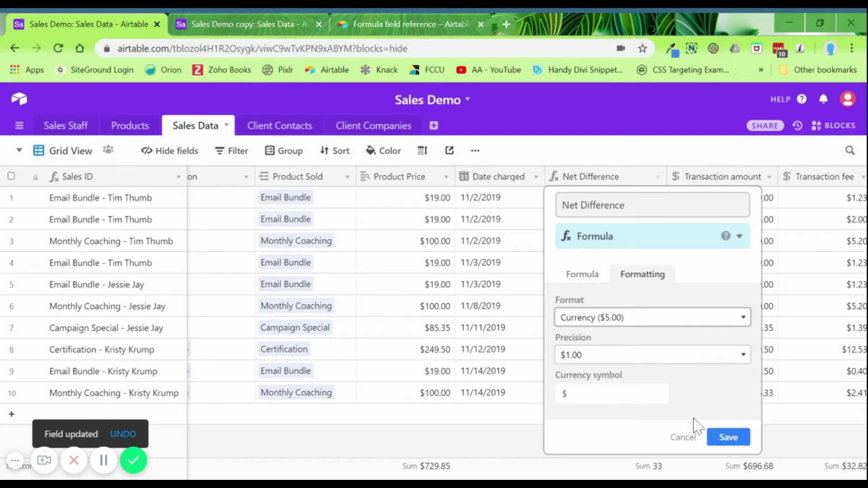
pyautogui.click(726, 437)
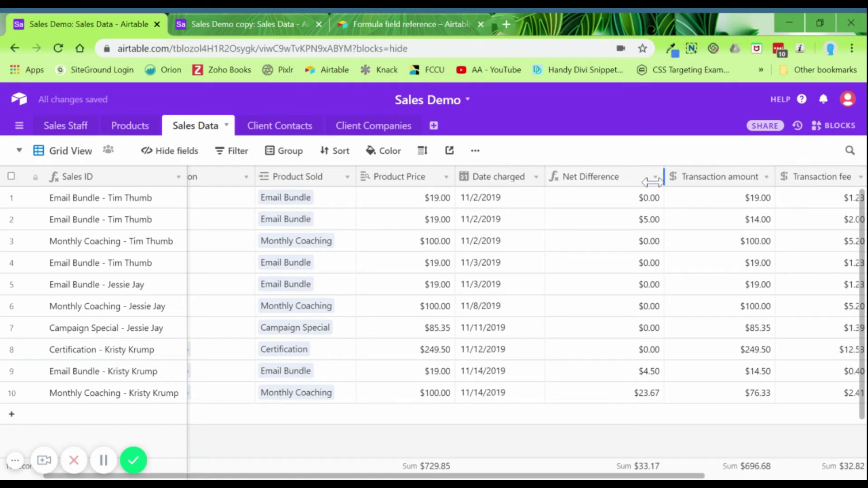
pyautogui.moveTo(663, 181); pyautogui.dragTo(647, 193)
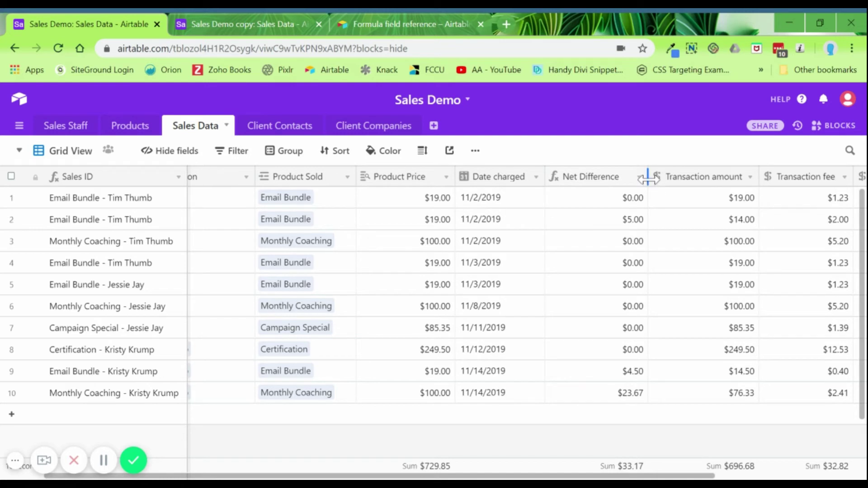
pyautogui.moveTo(648, 179); pyautogui.dragTo(640, 178)
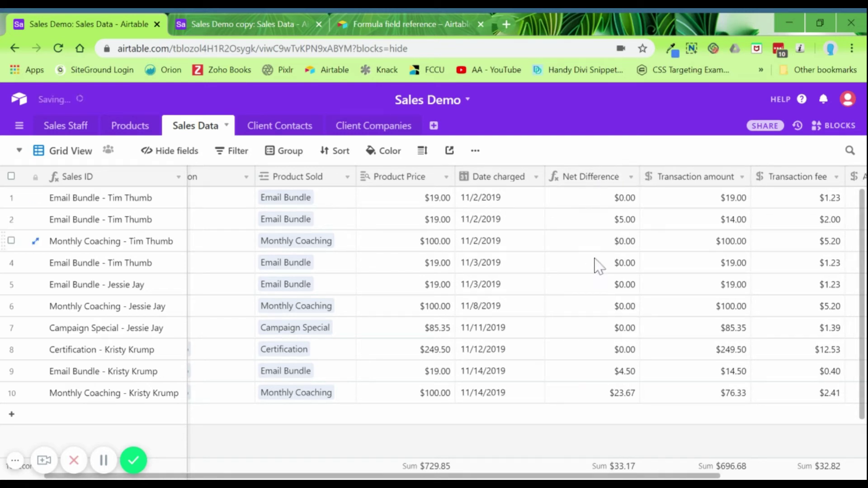
# - Insert a single line text field named Special Code before Net Difference and narrow its column
pyautogui.click(562, 221)
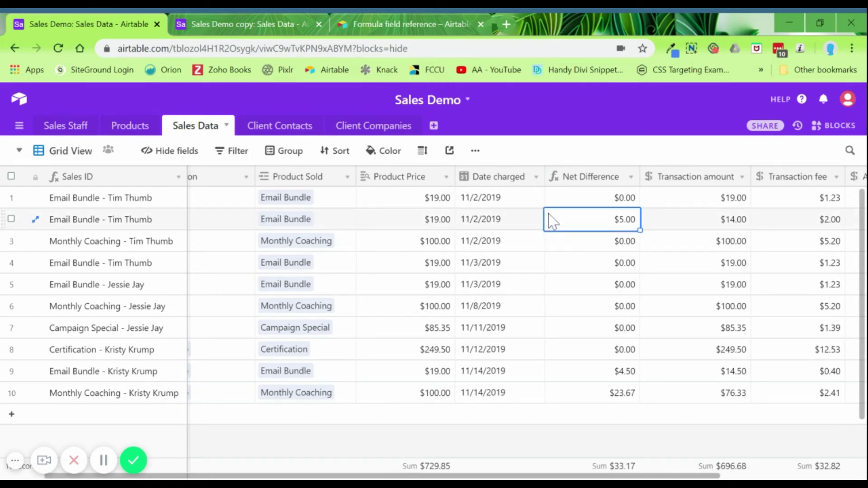
pyautogui.rightClick(590, 183)
pyautogui.click(606, 291)
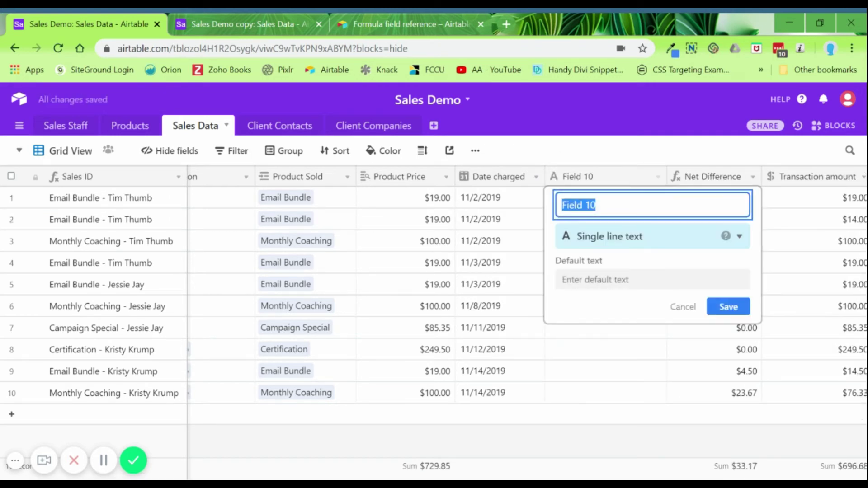
pyautogui.write('Special Code')
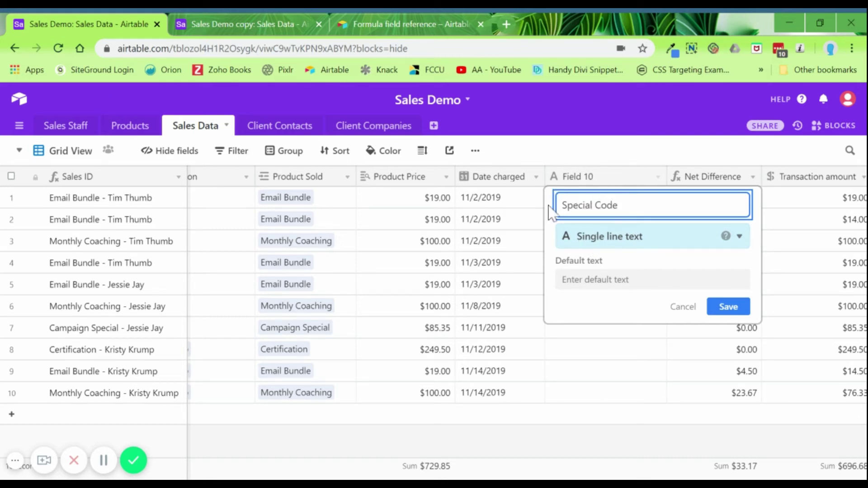
pyautogui.click(727, 310)
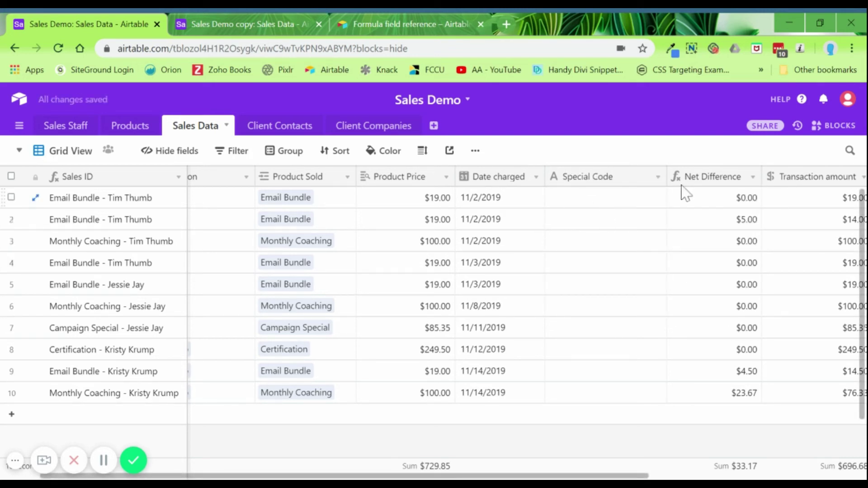
pyautogui.click(703, 224)
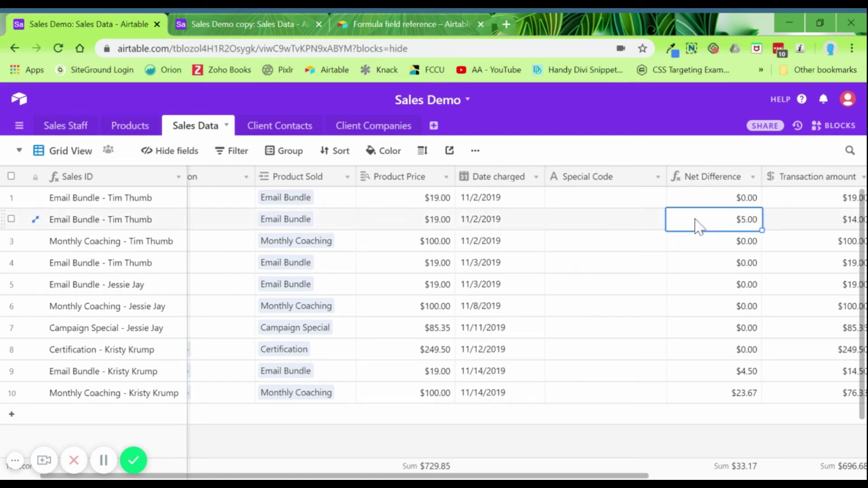
pyautogui.click(562, 221)
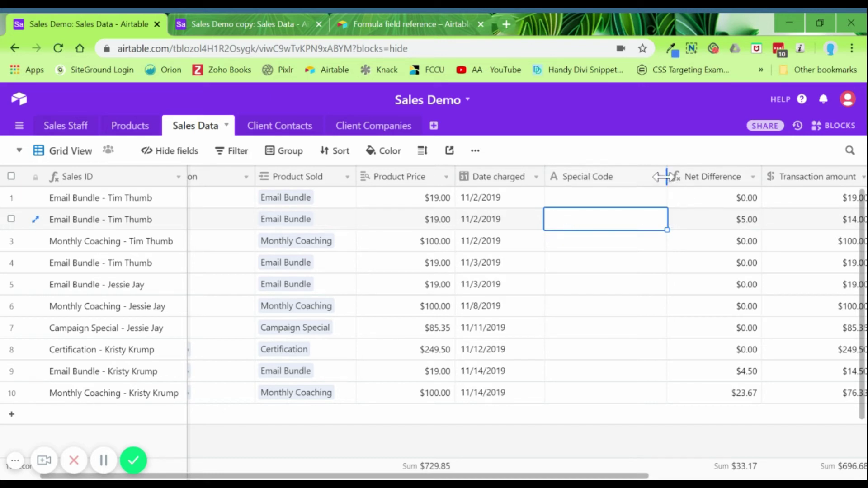
pyautogui.moveTo(666, 176); pyautogui.dragTo(619, 180)
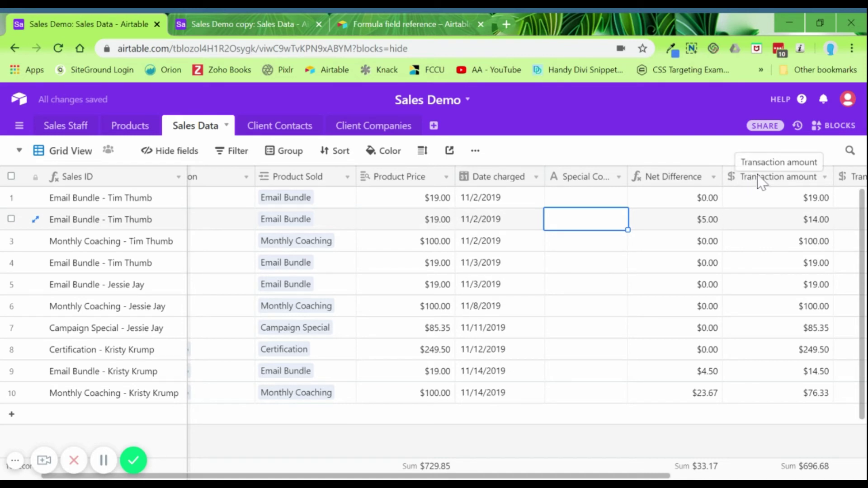
# - Insert a new field before Transaction amount and close its settings, keeping the default name and type
pyautogui.rightClick(761, 182)
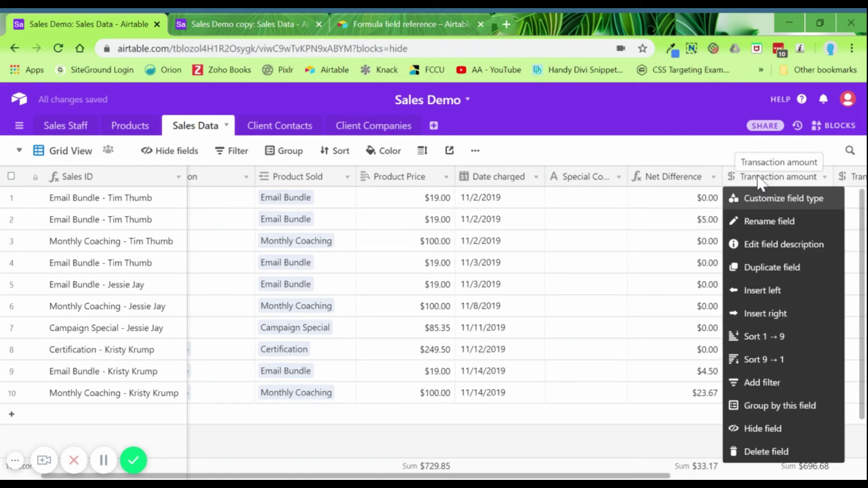
pyautogui.click(787, 295)
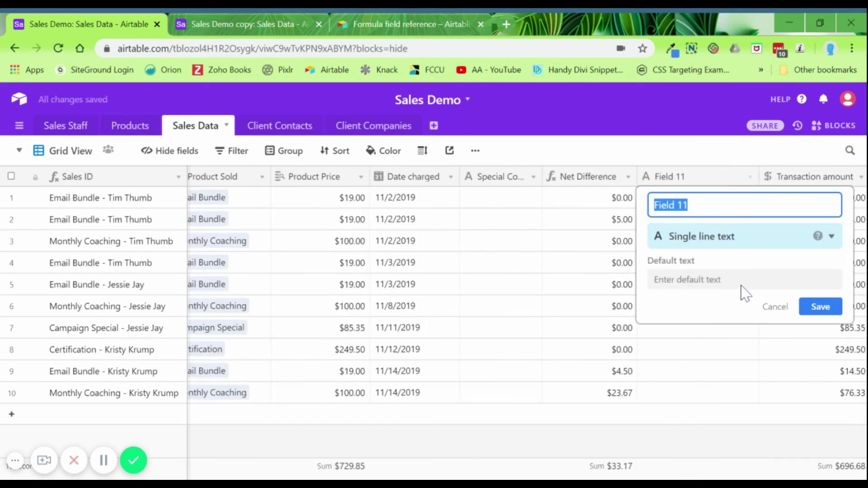
pyautogui.click(776, 309)
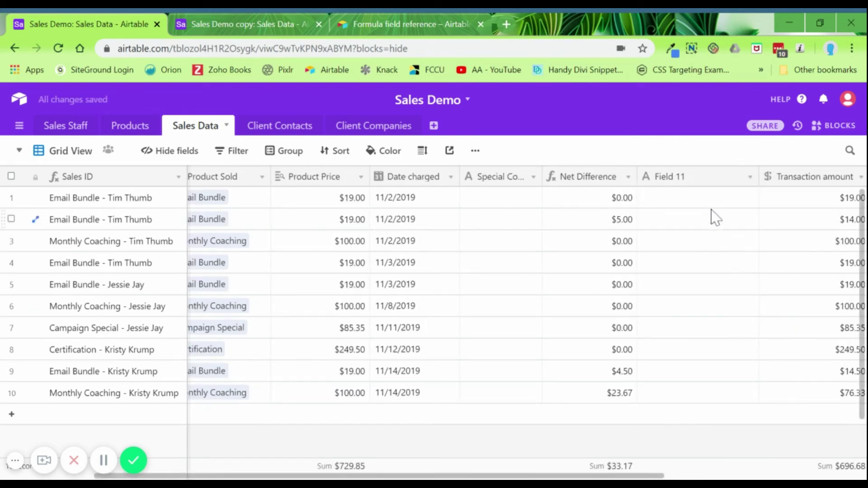
# - Try to swap the two fields in the Net Difference formula so Product Price is subtracted from Transaction amount
pyautogui.click(628, 177)
pyautogui.click(577, 198)
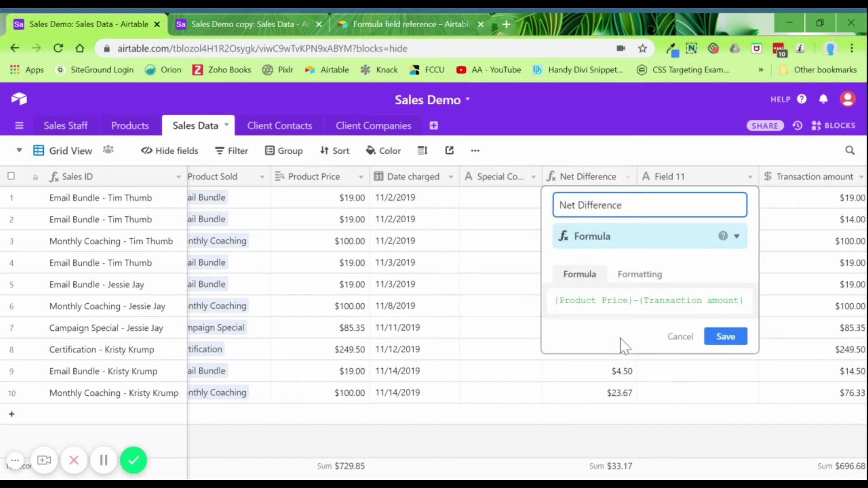
pyautogui.moveTo(628, 300); pyautogui.dragTo(570, 300)
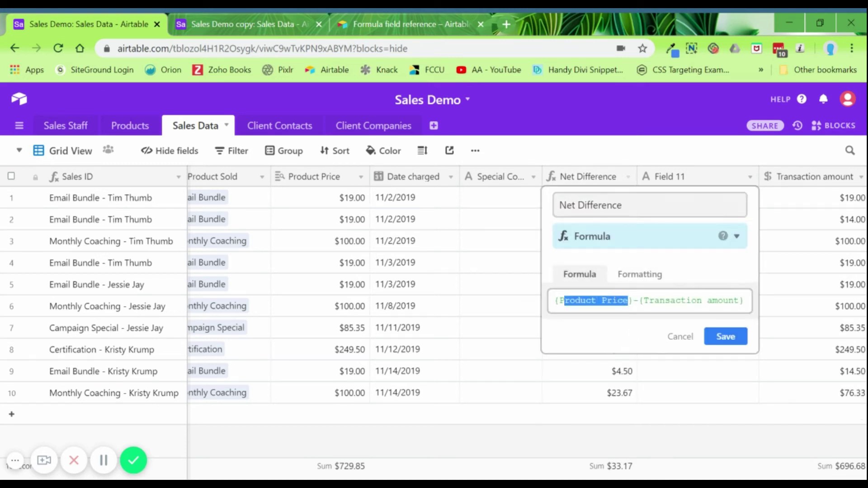
pyautogui.write('Trans')
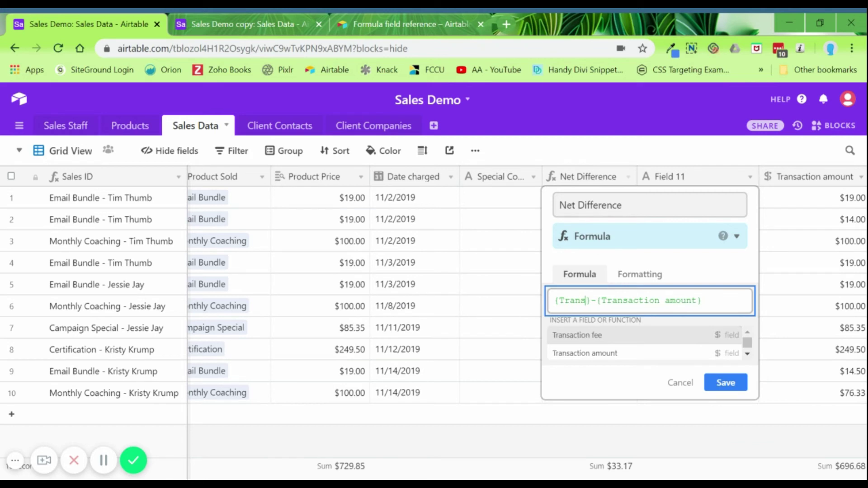
pyautogui.click(597, 355)
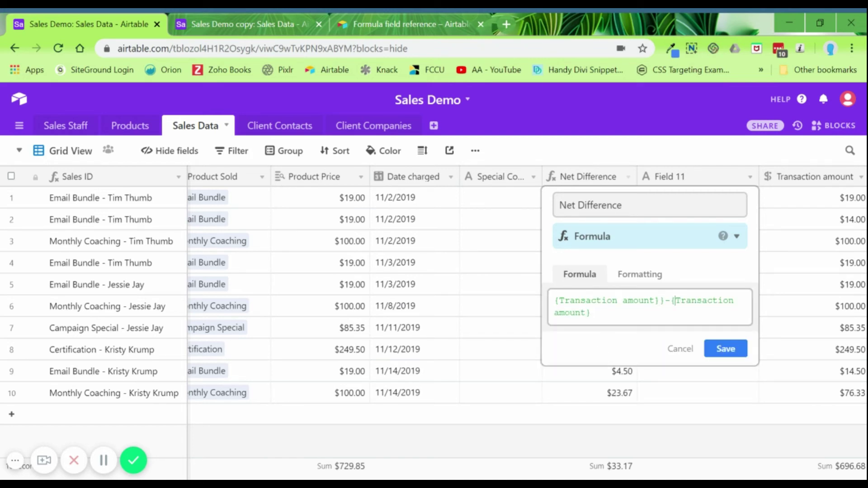
pyautogui.moveTo(675, 301); pyautogui.dragTo(590, 313)
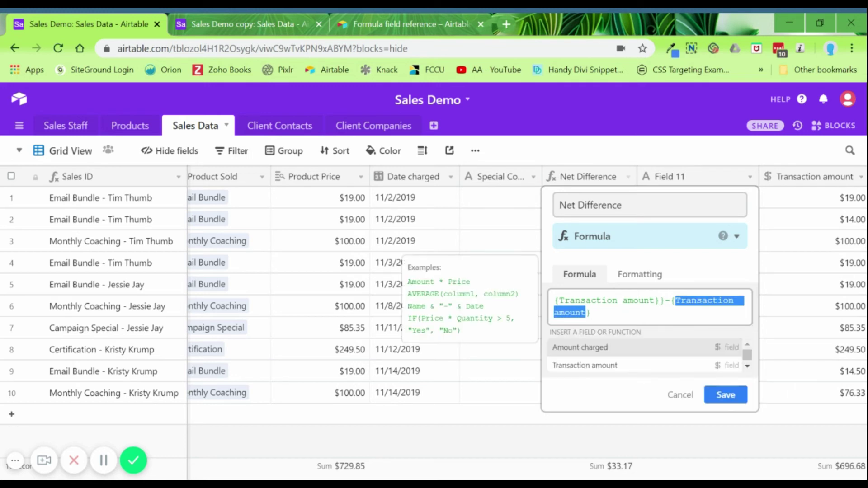
pyautogui.write('PRod')
pyautogui.click(602, 355)
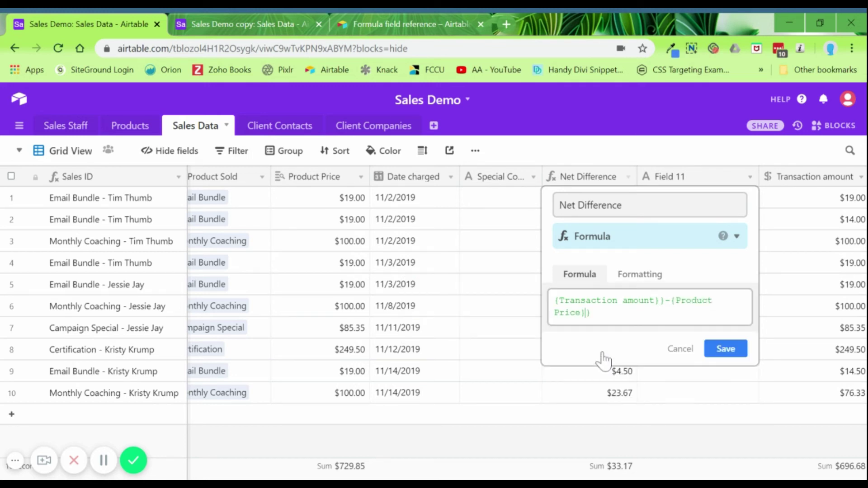
pyautogui.click(736, 352)
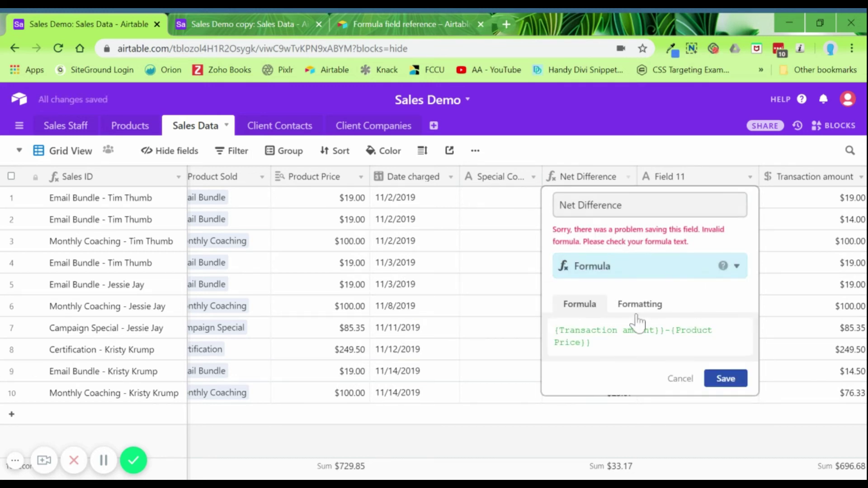
pyautogui.click(640, 307)
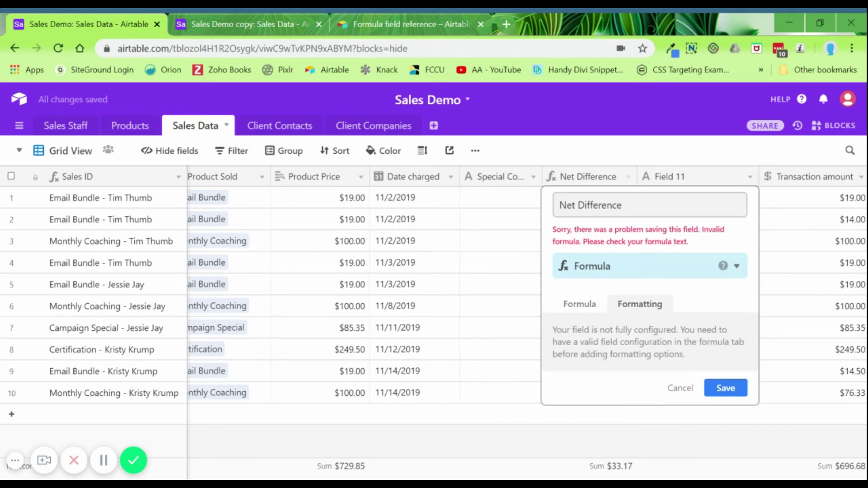
pyautogui.click(578, 312)
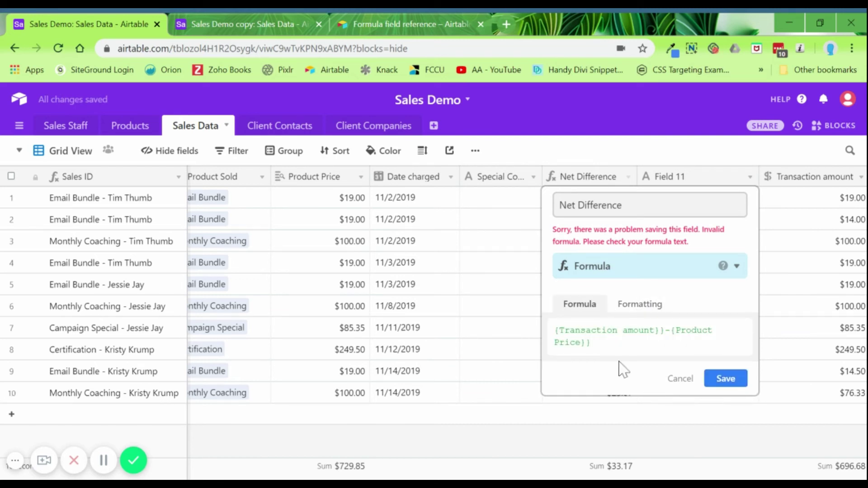
# - Replace the whole Net Difference formula with {Transaction amount}-{Product Price} and save the field
pyautogui.moveTo(590, 342); pyautogui.dragTo(570, 331)
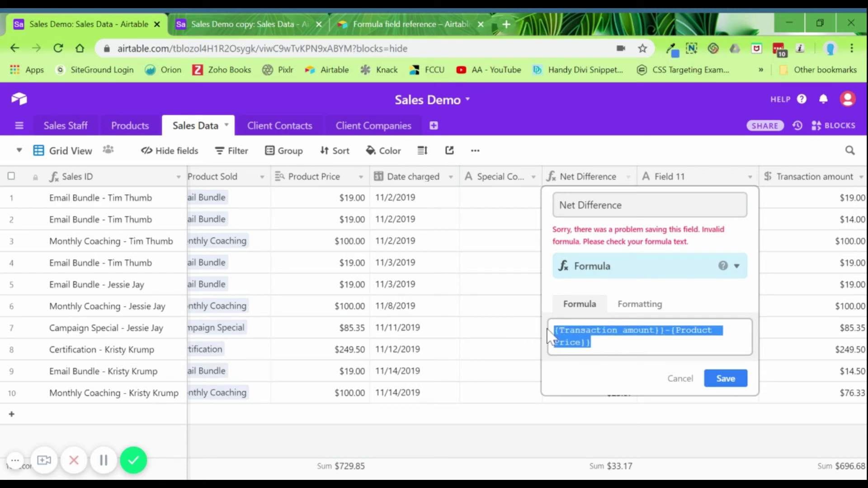
pyautogui.write('trans')
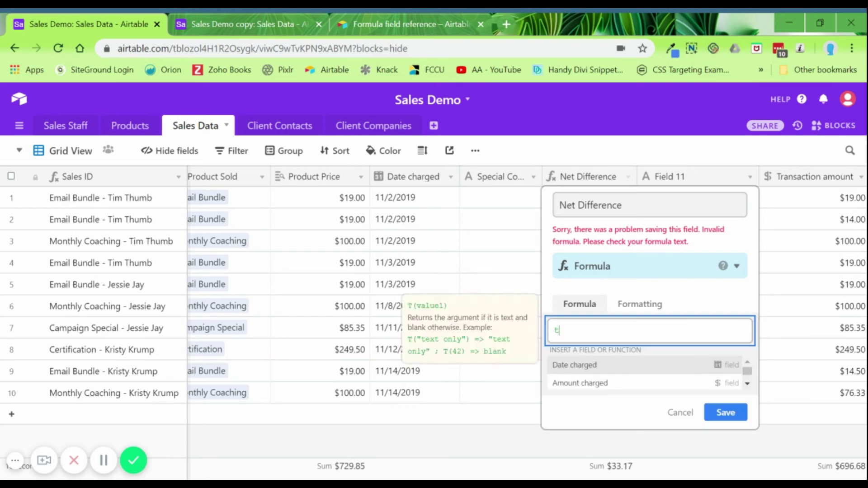
pyautogui.click(584, 383)
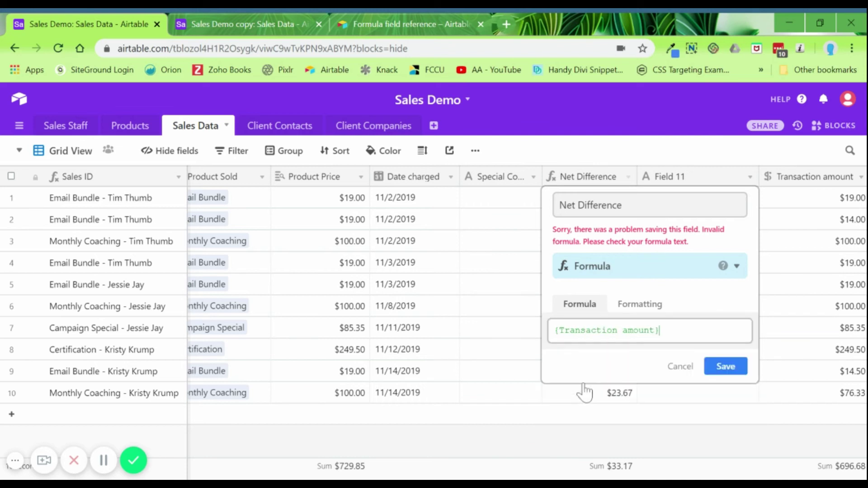
pyautogui.write('-Pro')
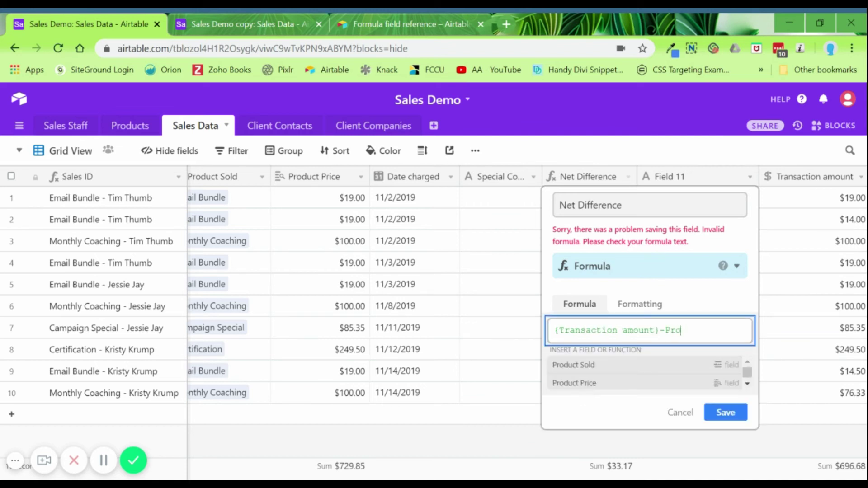
pyautogui.click(574, 383)
pyautogui.click(725, 365)
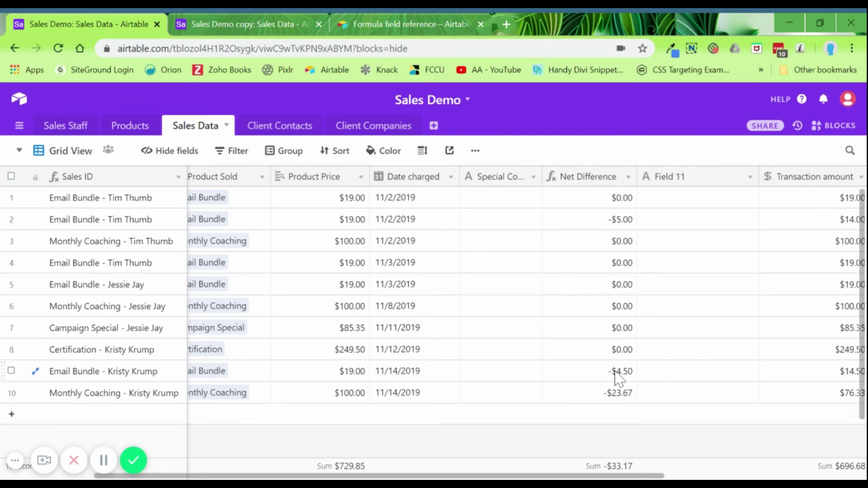
# - Examine the Status field's IF formula and the emoji in its alert text, then save the field
pyautogui.click(750, 176)
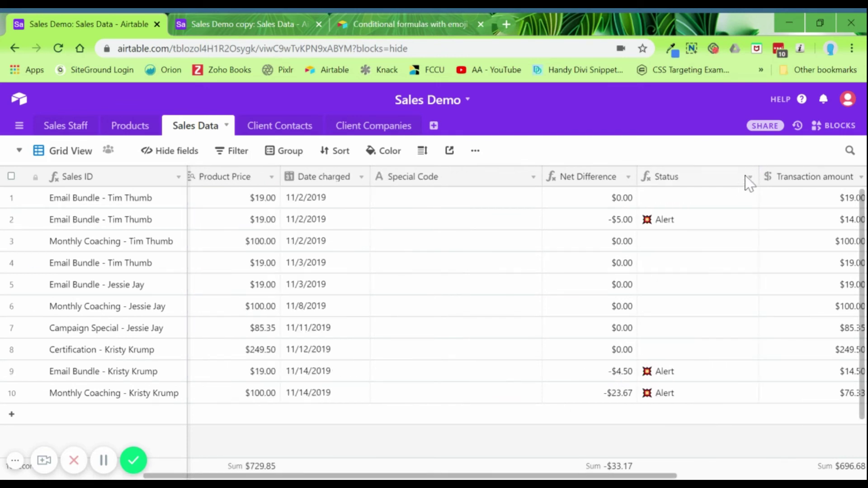
pyautogui.click(749, 178)
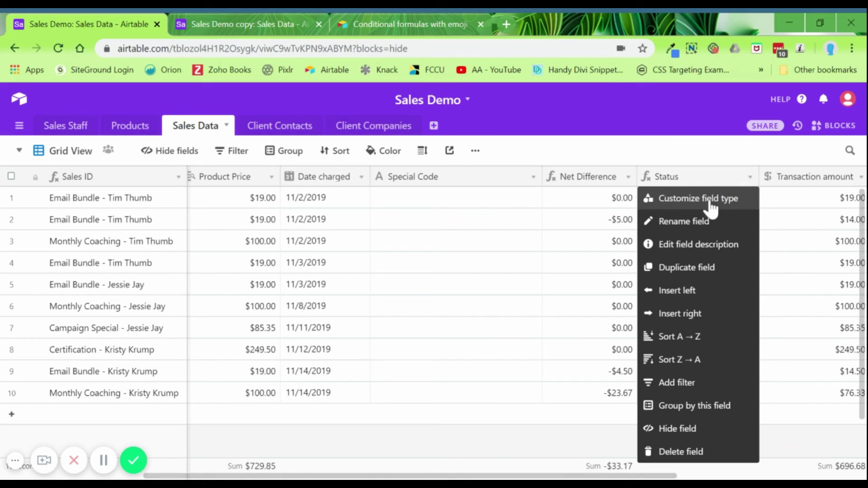
pyautogui.click(713, 205)
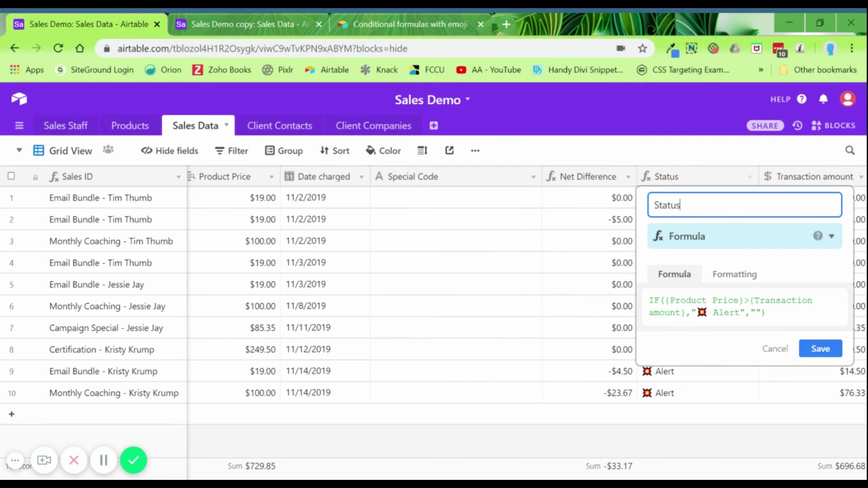
pyautogui.doubleClick(701, 313)
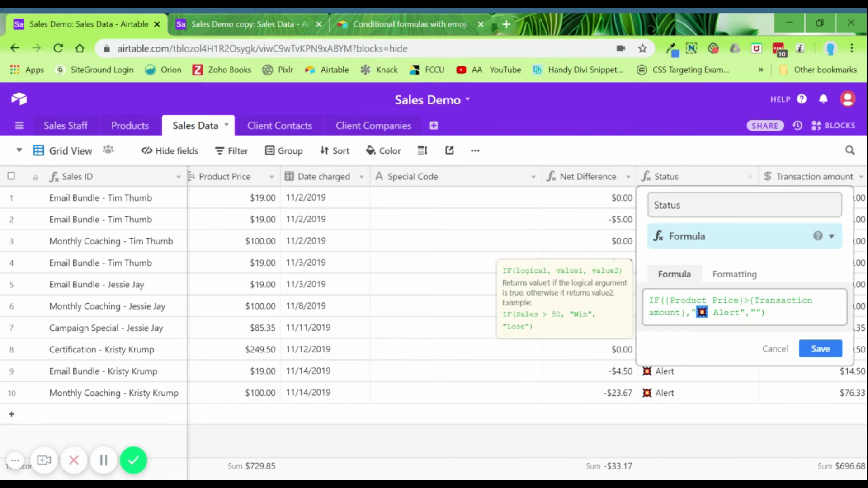
pyautogui.click(822, 349)
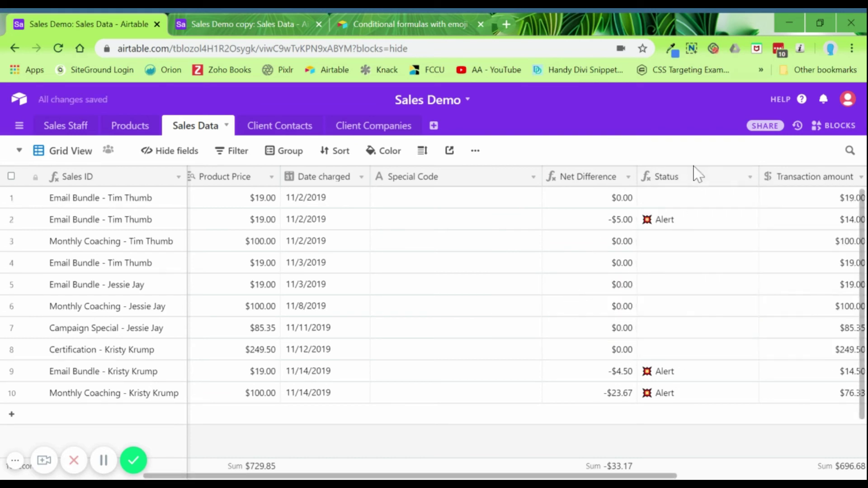
# - Duplicate the Sales Data table's Grid View and name the copy Sales with Alerts
pyautogui.click(476, 151)
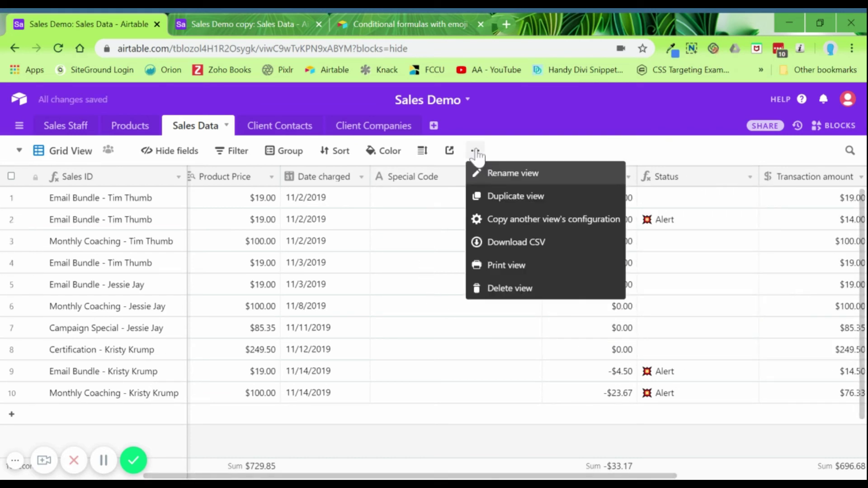
pyautogui.click(523, 199)
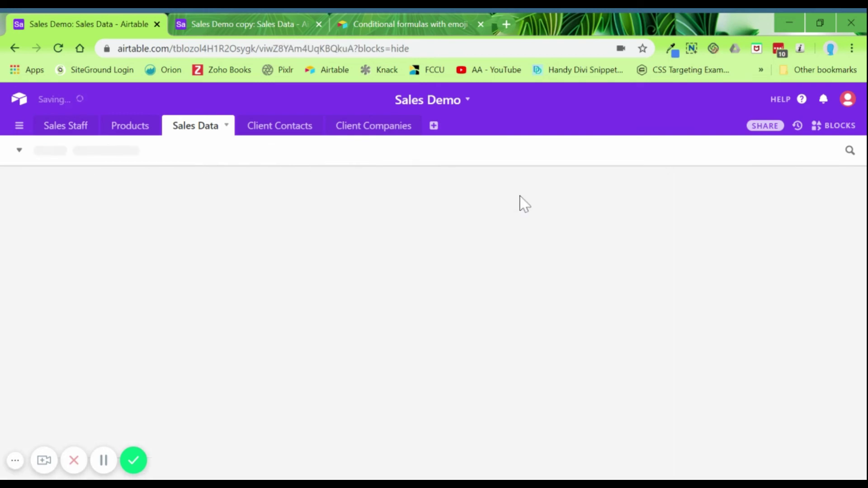
pyautogui.write('Sal')
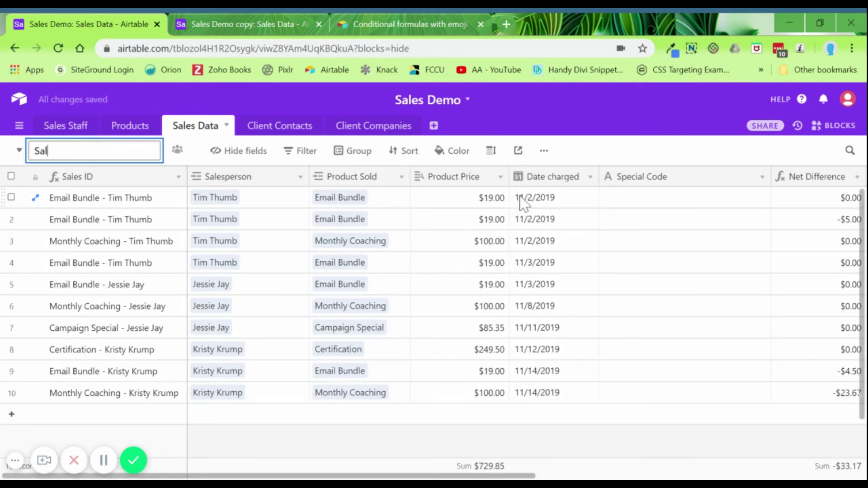
pyautogui.write('es with Alerts')
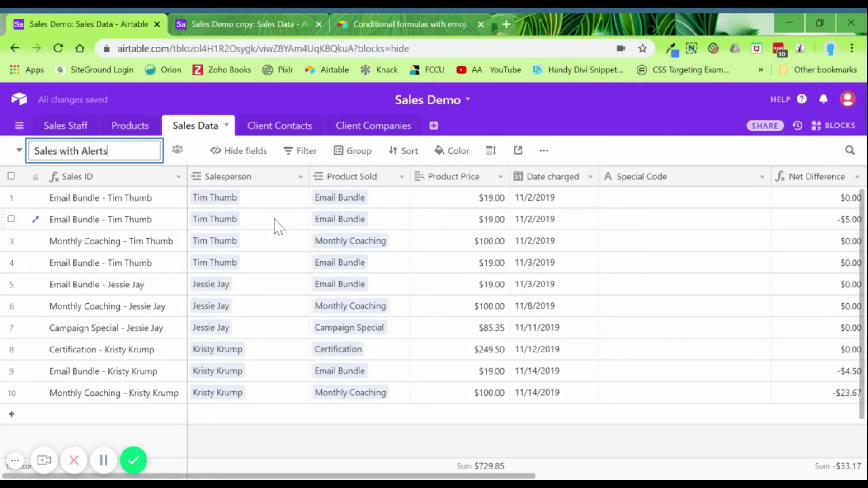
pyautogui.press('Return')
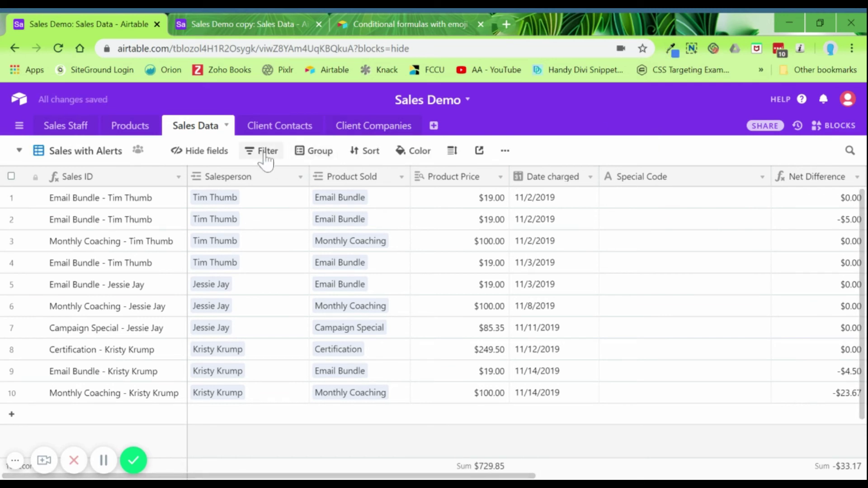
# - Filter the Sales with Alerts view to records where Status contains Alert
pyautogui.click(264, 150)
pyautogui.click(276, 210)
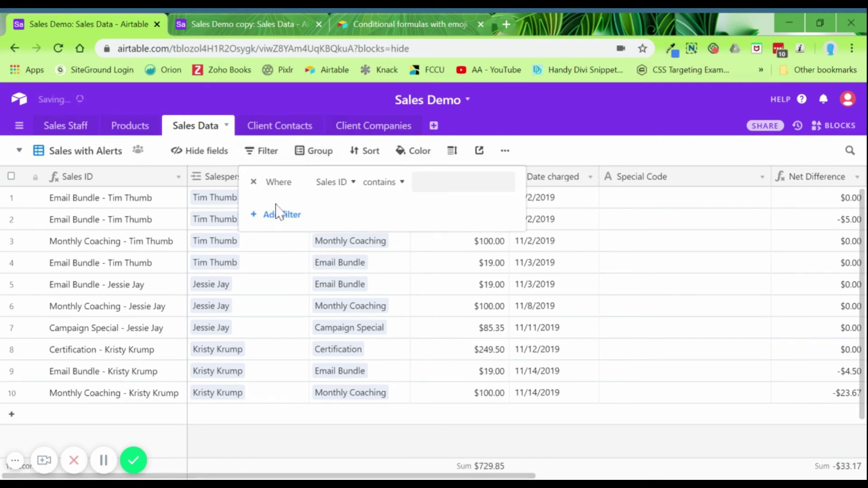
pyautogui.click(330, 183)
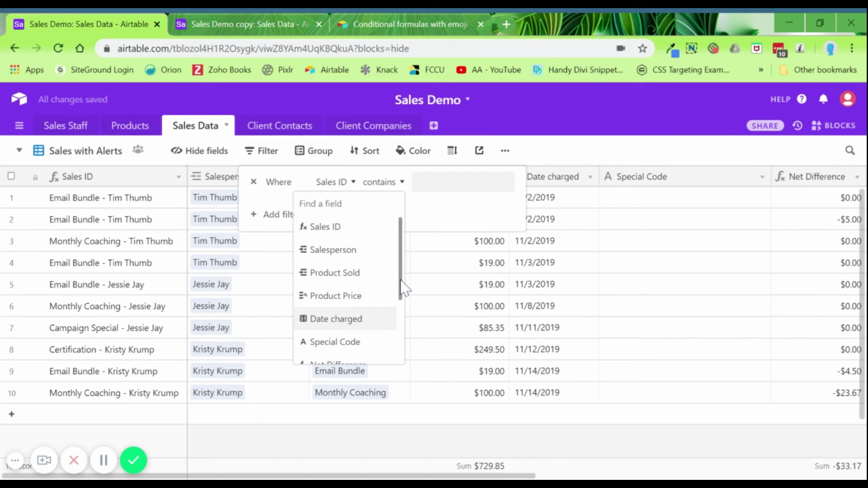
pyautogui.scroll(-3, 400, 310)
pyautogui.click(357, 311)
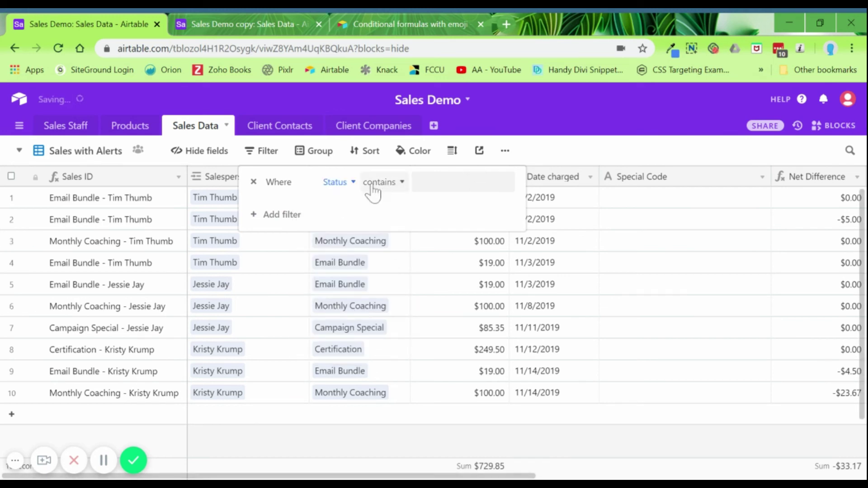
pyautogui.click(434, 181)
pyautogui.write('Alert')
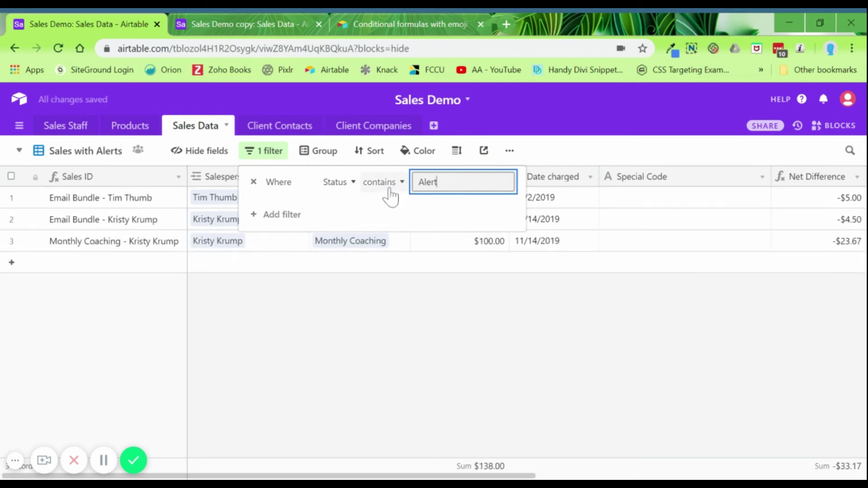
pyautogui.click(304, 264)
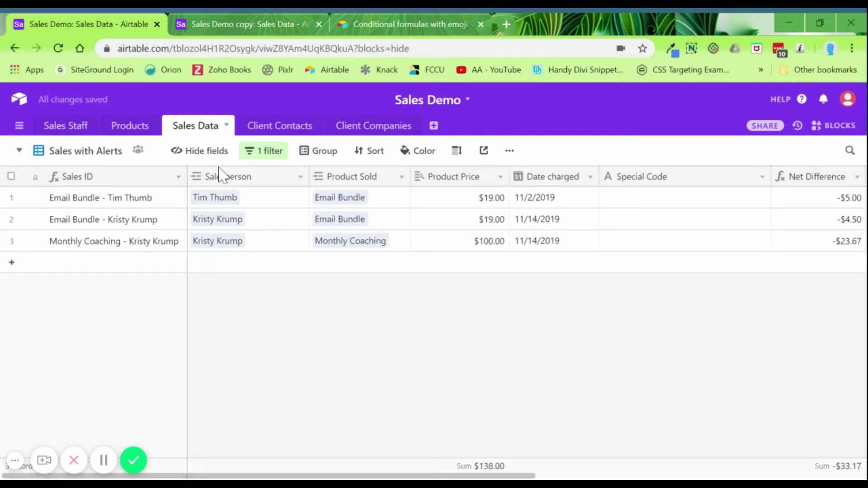
# - Widen the Sales ID column slightly in the Sales with Alerts view
pyautogui.moveTo(251, 476); pyautogui.dragTo(209, 478)
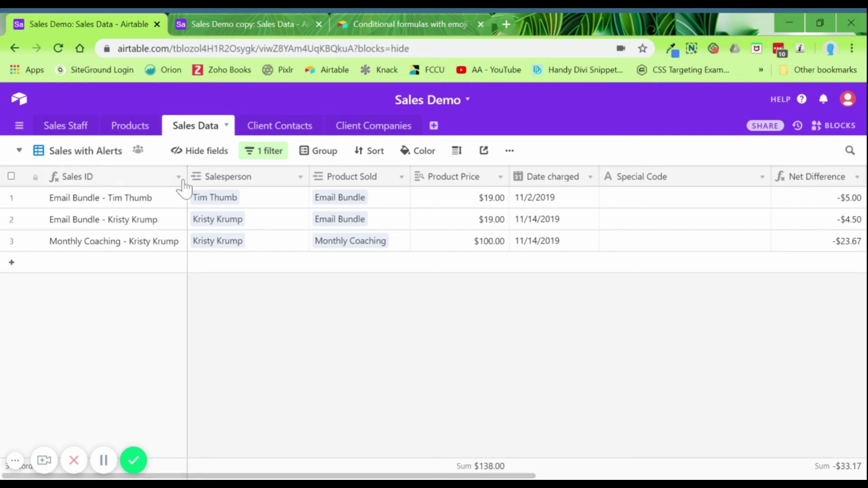
pyautogui.moveTo(186, 176); pyautogui.dragTo(196, 176)
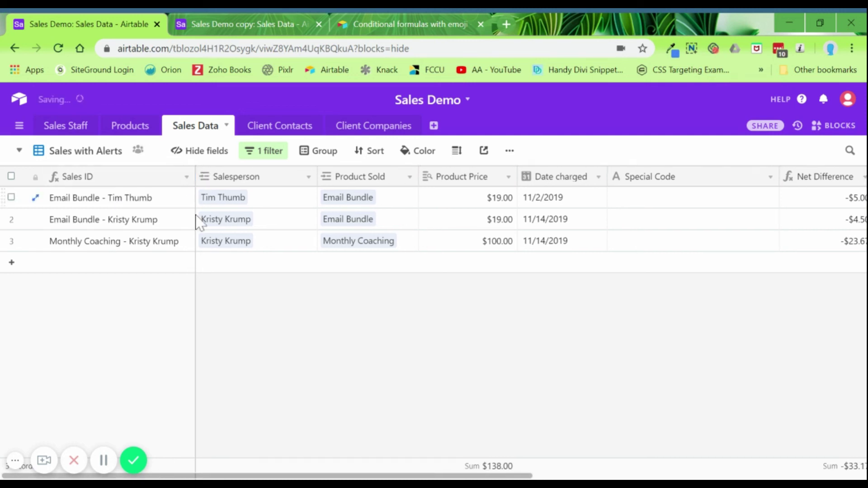
pyautogui.moveTo(228, 477)
pyautogui.mouseDown()
pyautogui.moveTo(560, 477)
pyautogui.moveTo(228, 476)
pyautogui.mouseUp()
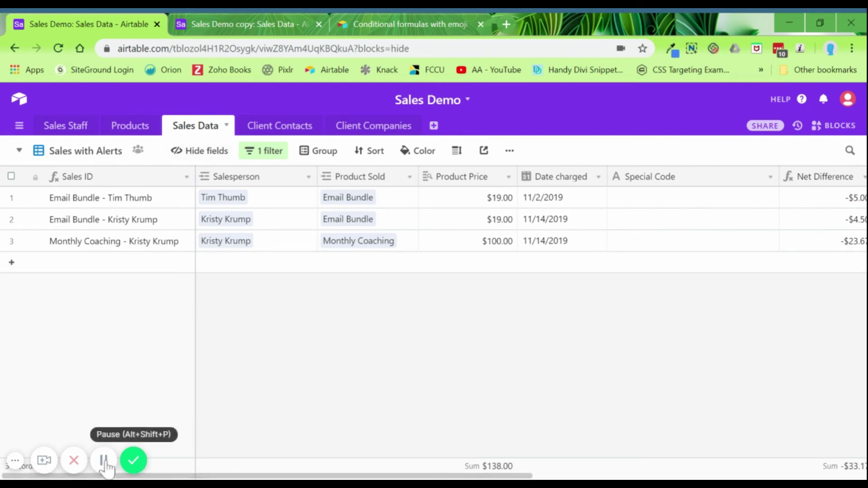
# - Look over the Products table, then switch to the Sales Staff table
pyautogui.click(130, 127)
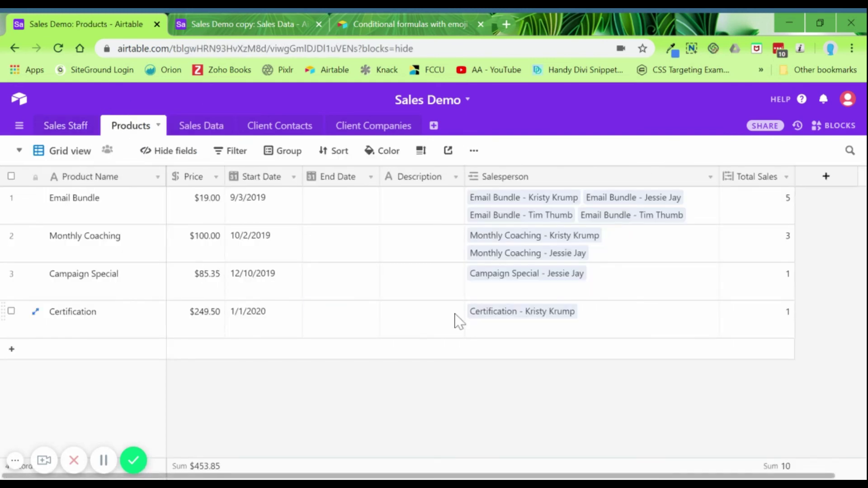
pyautogui.click(84, 130)
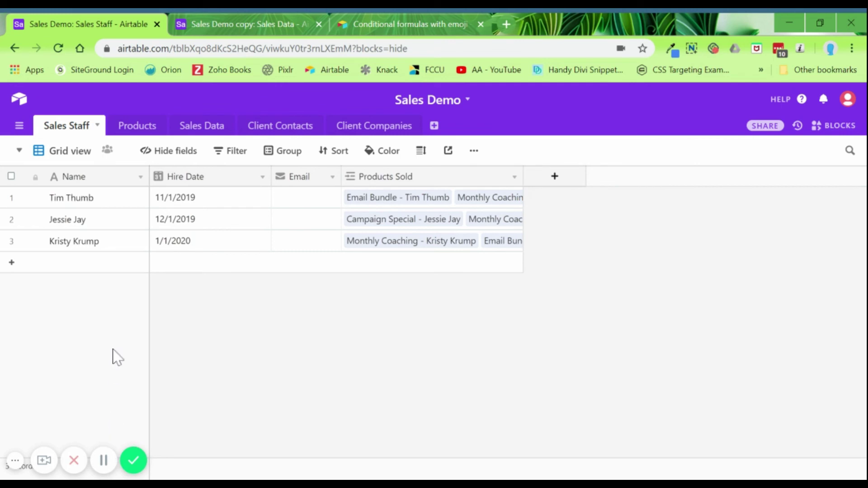
pyautogui.click(104, 461)
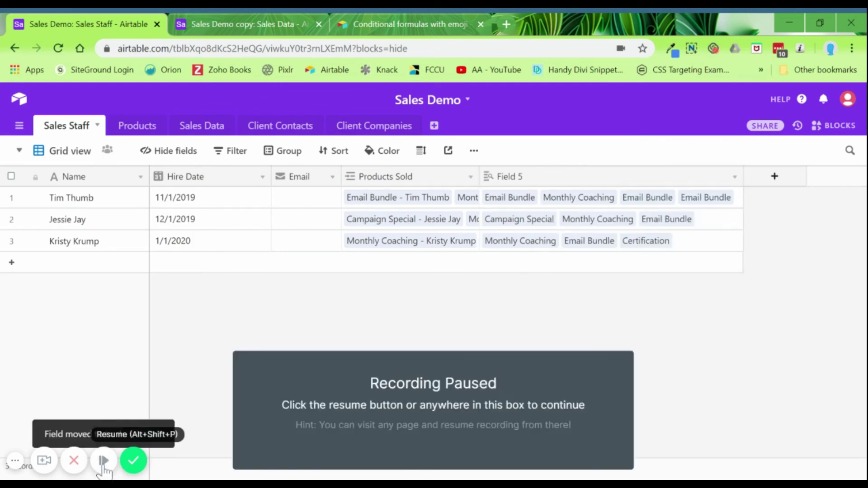
pyautogui.click(102, 461)
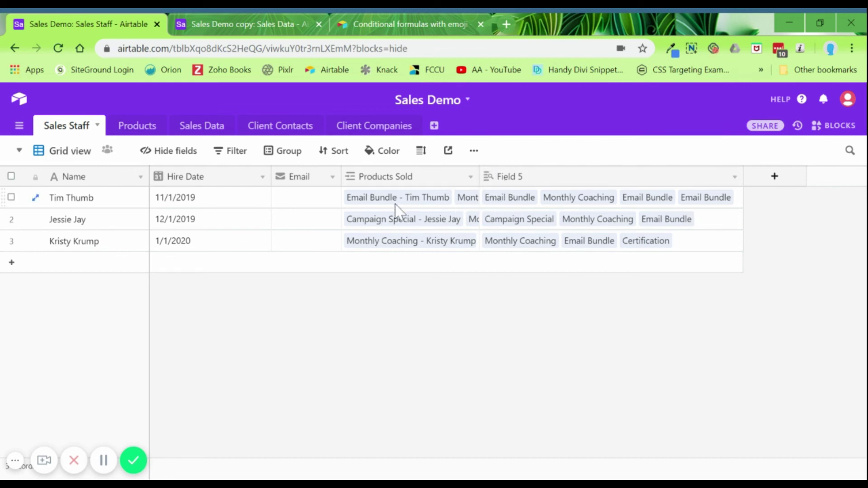
# - Examine which linked field and Sales Data field the Field 5 lookup uses, then save the field
pyautogui.click(735, 178)
pyautogui.click(599, 204)
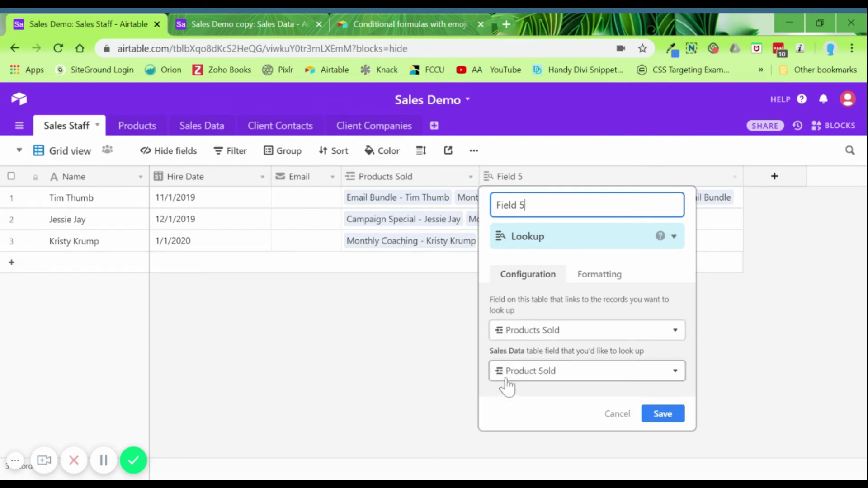
pyautogui.click(659, 415)
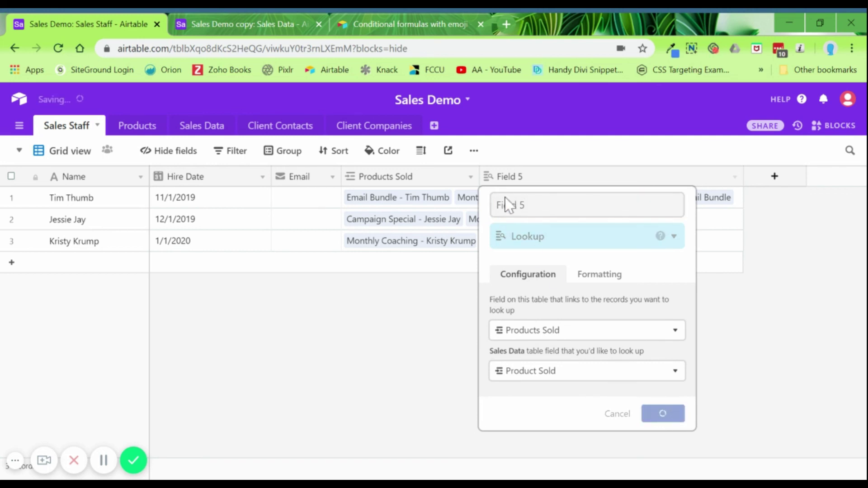
# - Hide the Products Sold field in Sales Staff and move Field 5 directly after Name
pyautogui.rightClick(377, 177)
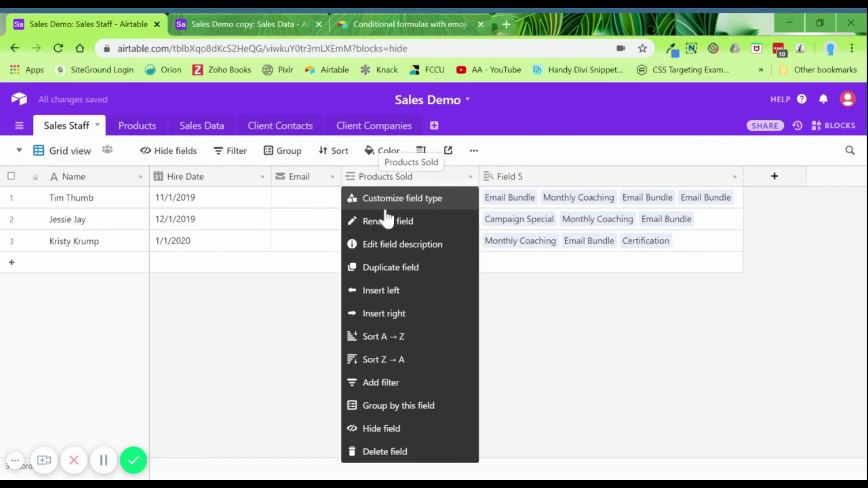
pyautogui.click(404, 429)
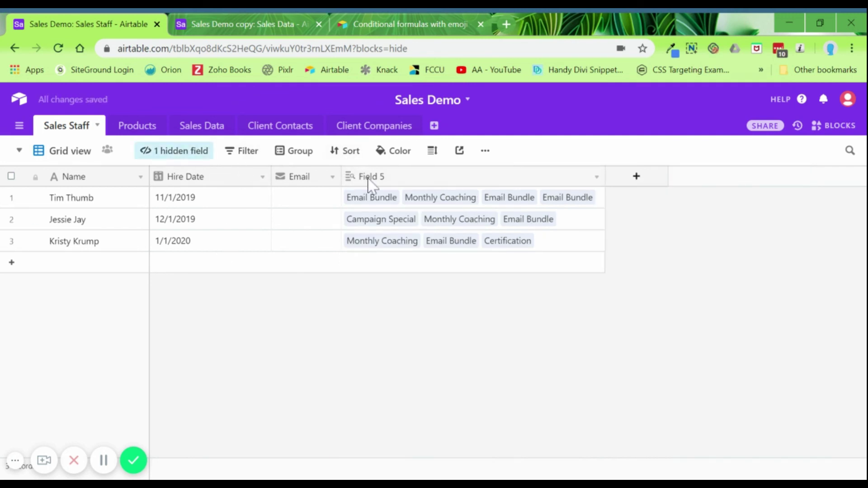
pyautogui.moveTo(366, 177); pyautogui.dragTo(151, 177)
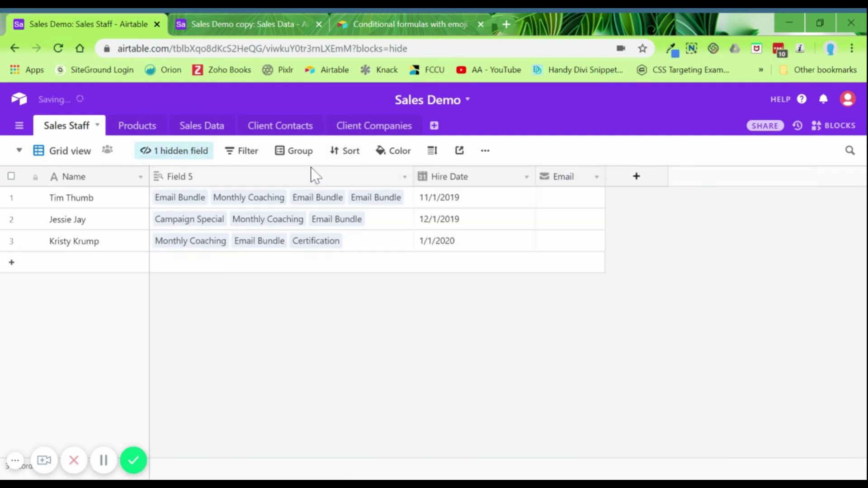
# - Rename the Field 5 lookup to All Sales, save it, and narrow its column slightly
pyautogui.click(405, 177)
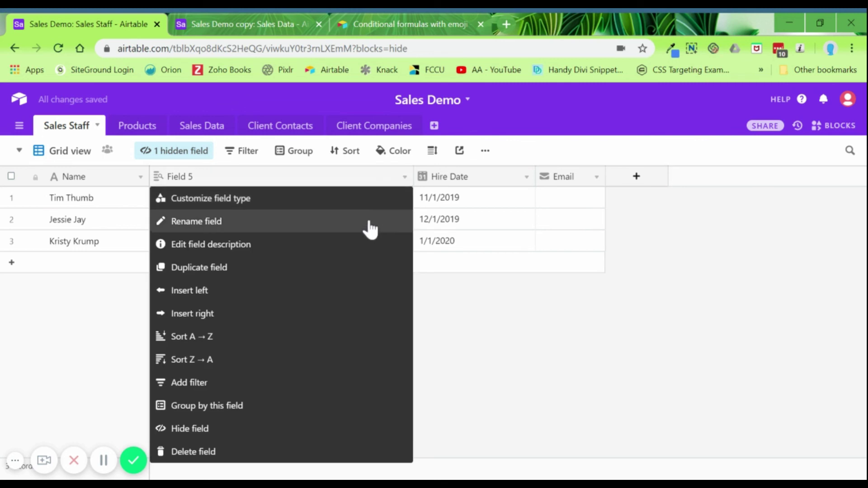
pyautogui.click(362, 233)
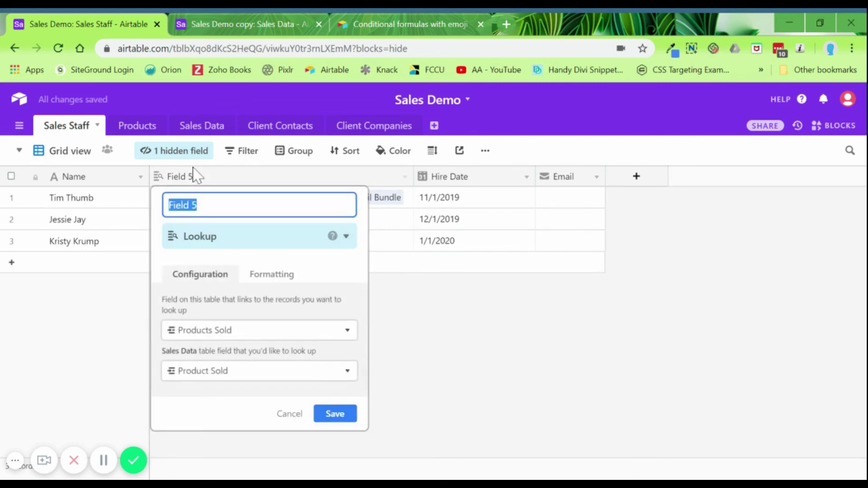
pyautogui.write('All Sales')
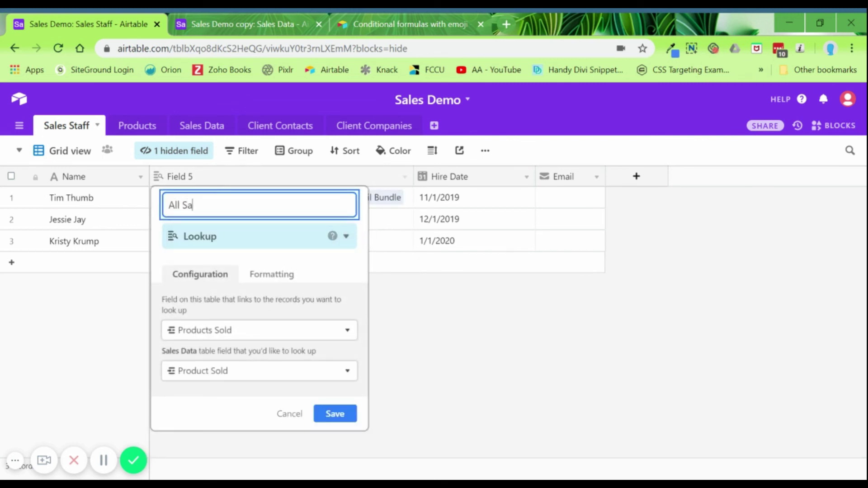
pyautogui.click(338, 417)
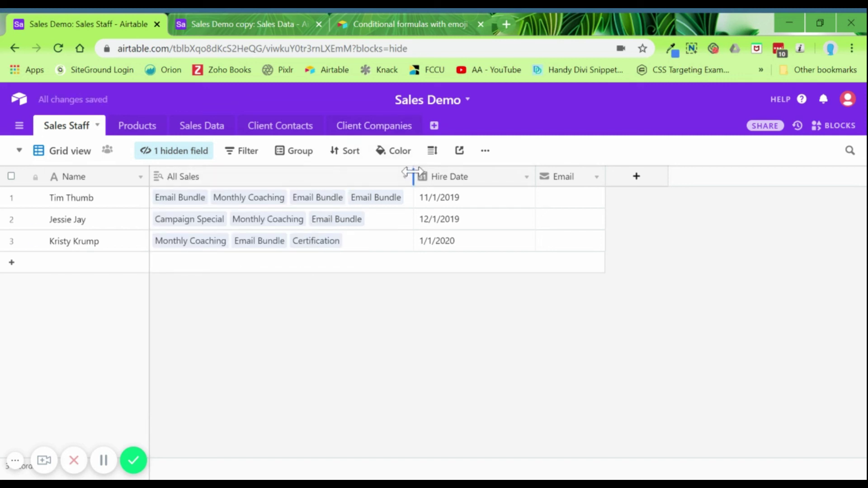
pyautogui.moveTo(413, 174); pyautogui.dragTo(411, 174)
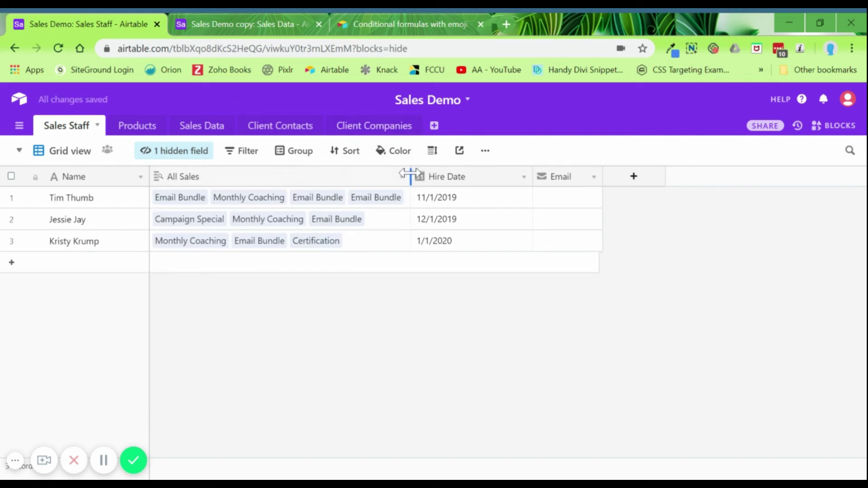
pyautogui.click(104, 461)
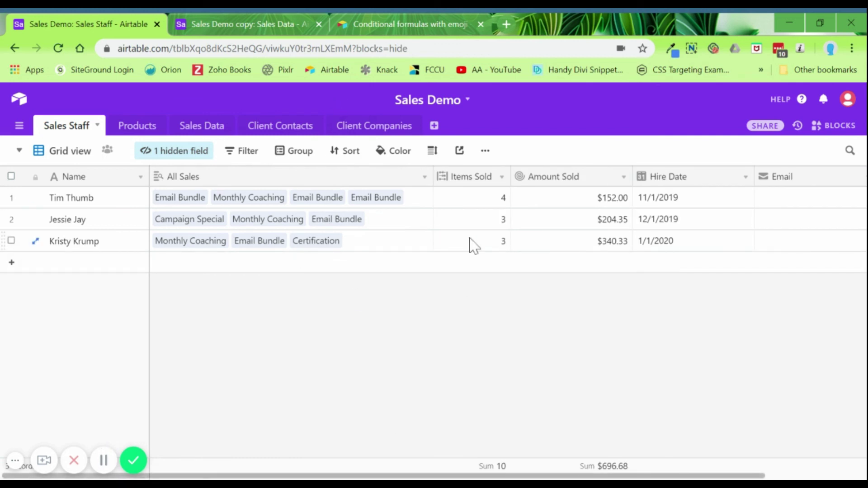
# - Examine which linked field the Items Sold count field uses, then save the field
pyautogui.click(502, 179)
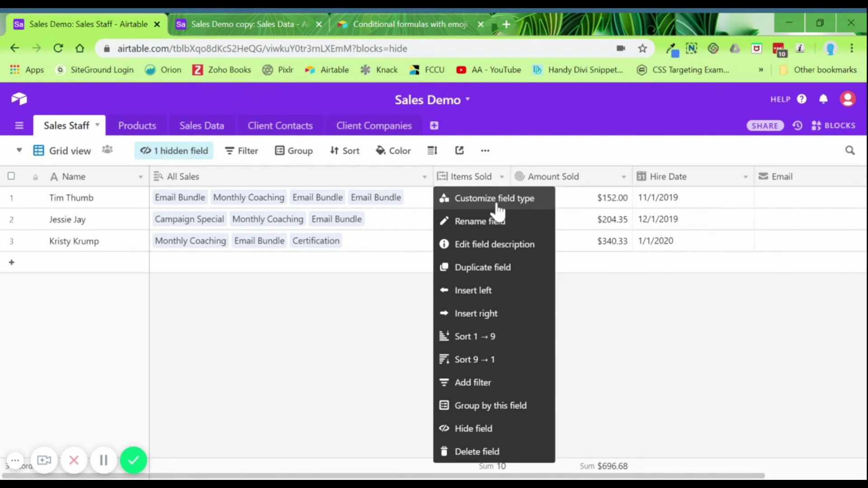
pyautogui.click(496, 199)
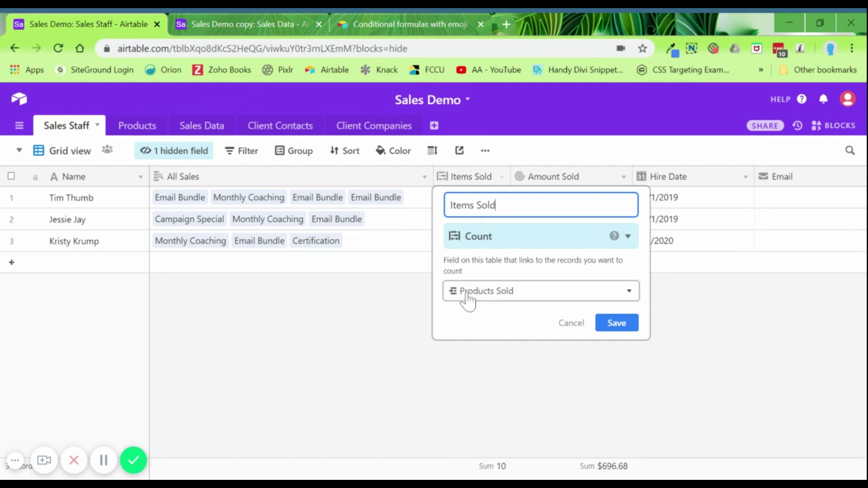
pyautogui.click(614, 325)
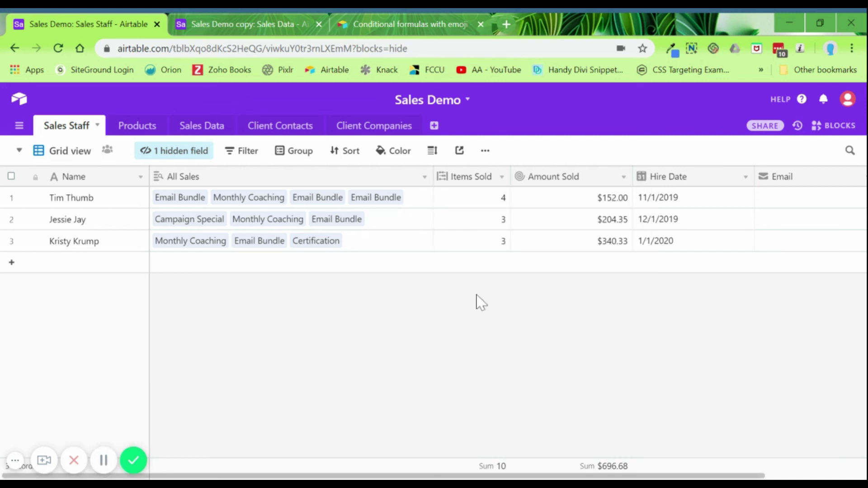
# - Review the Amount Sold rollup's source field and aggregation function, save the field, and narrow its column
pyautogui.click(623, 177)
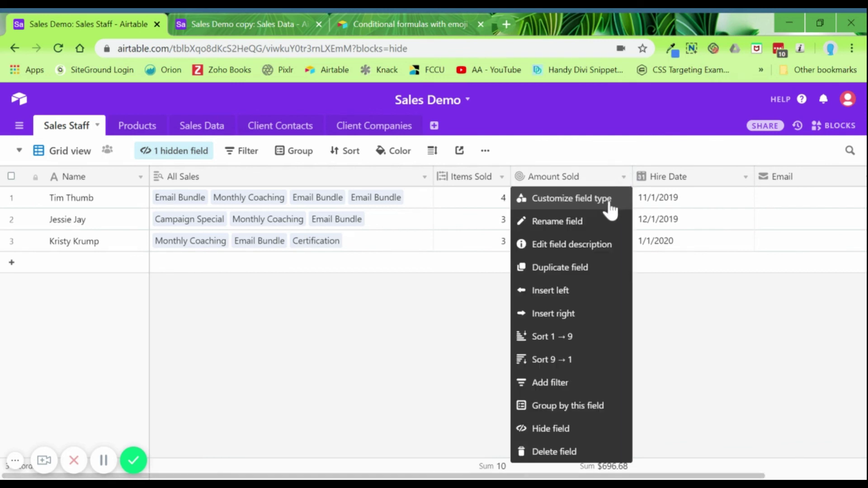
pyautogui.click(576, 197)
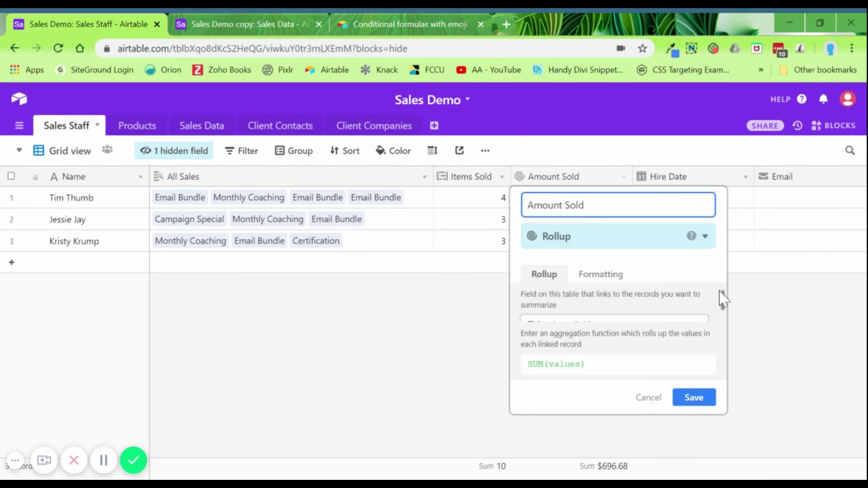
pyautogui.moveTo(723, 303); pyautogui.dragTo(723, 306)
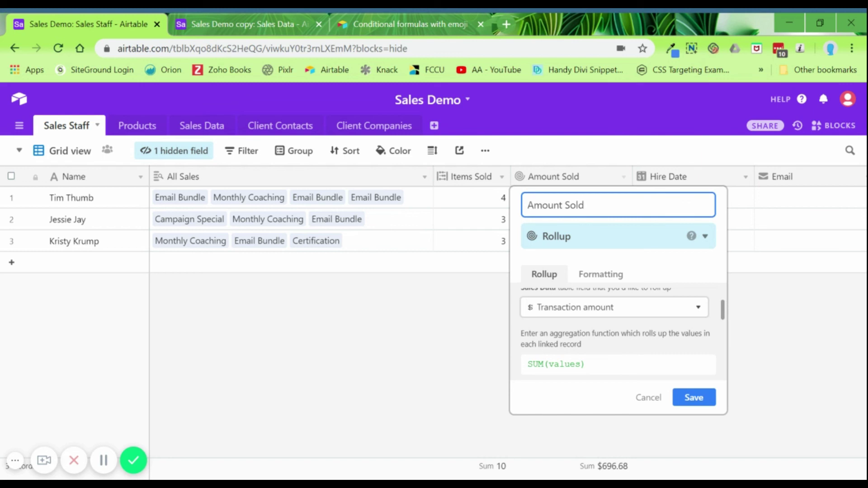
pyautogui.click(683, 400)
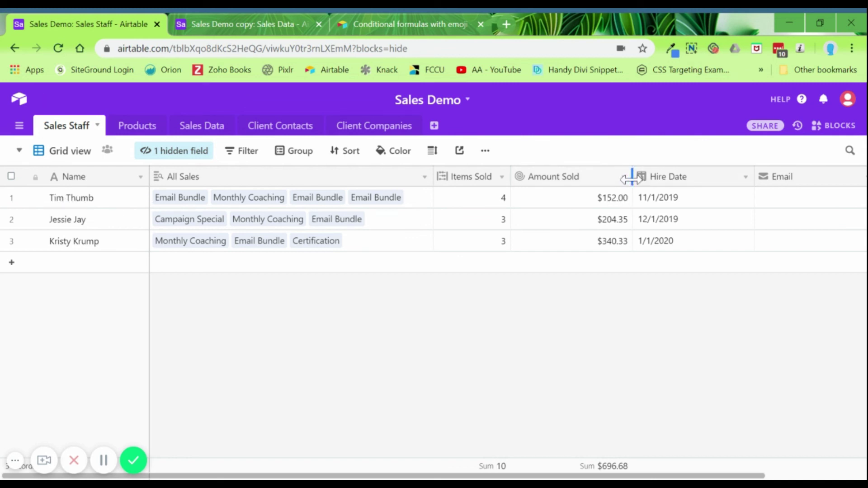
pyautogui.moveTo(631, 180); pyautogui.dragTo(608, 182)
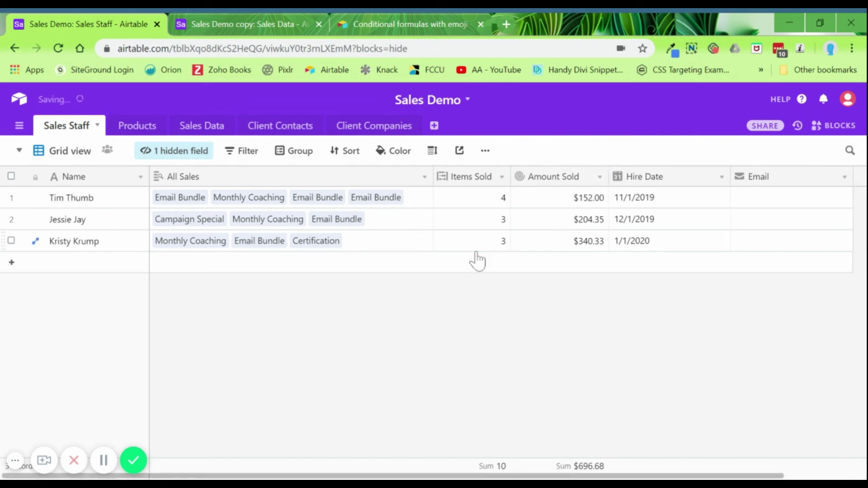